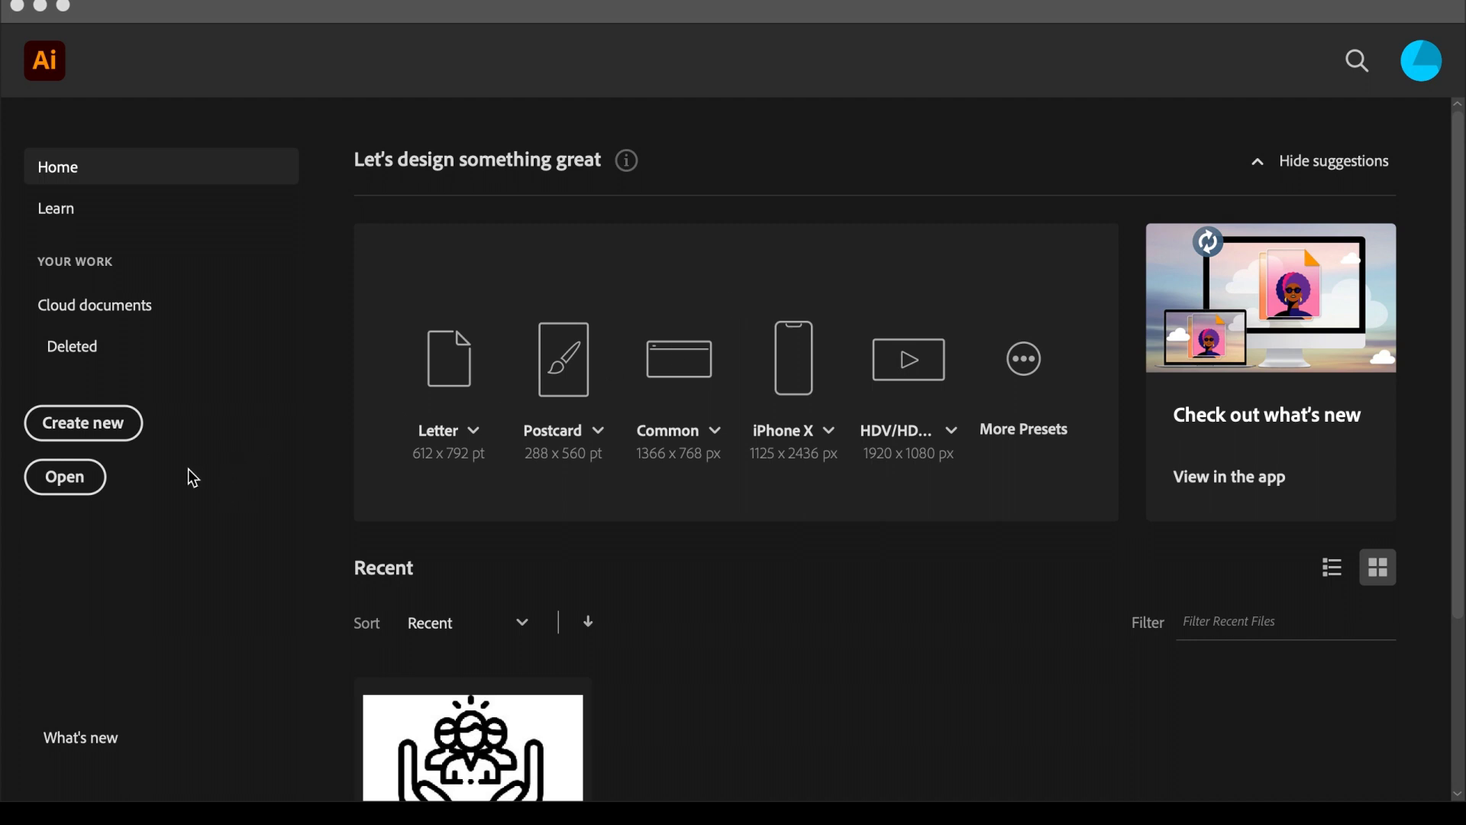
Create a new 1000 x 1000 px document in RGB color mode
click(89, 434)
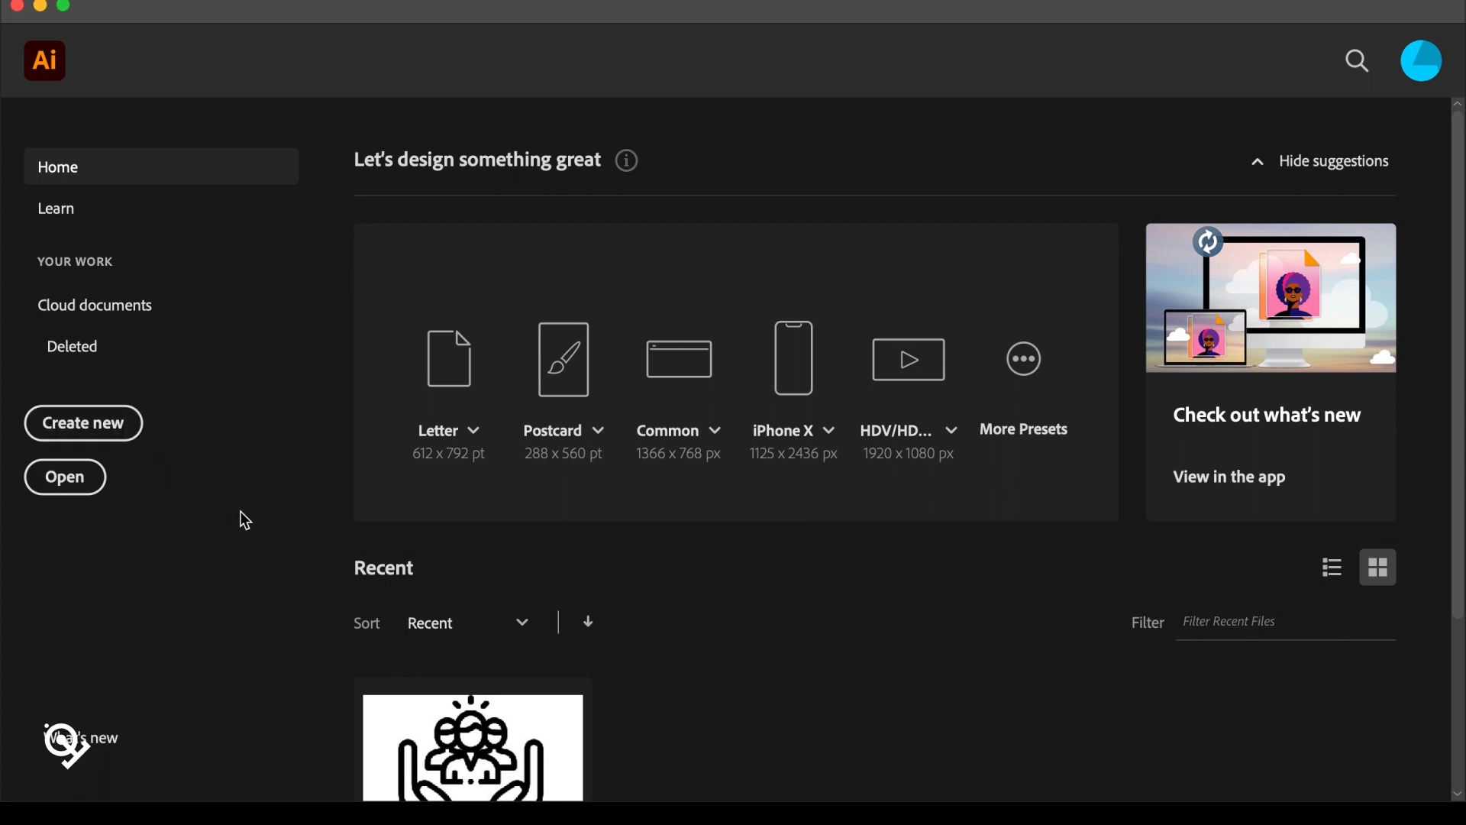
click(83, 432)
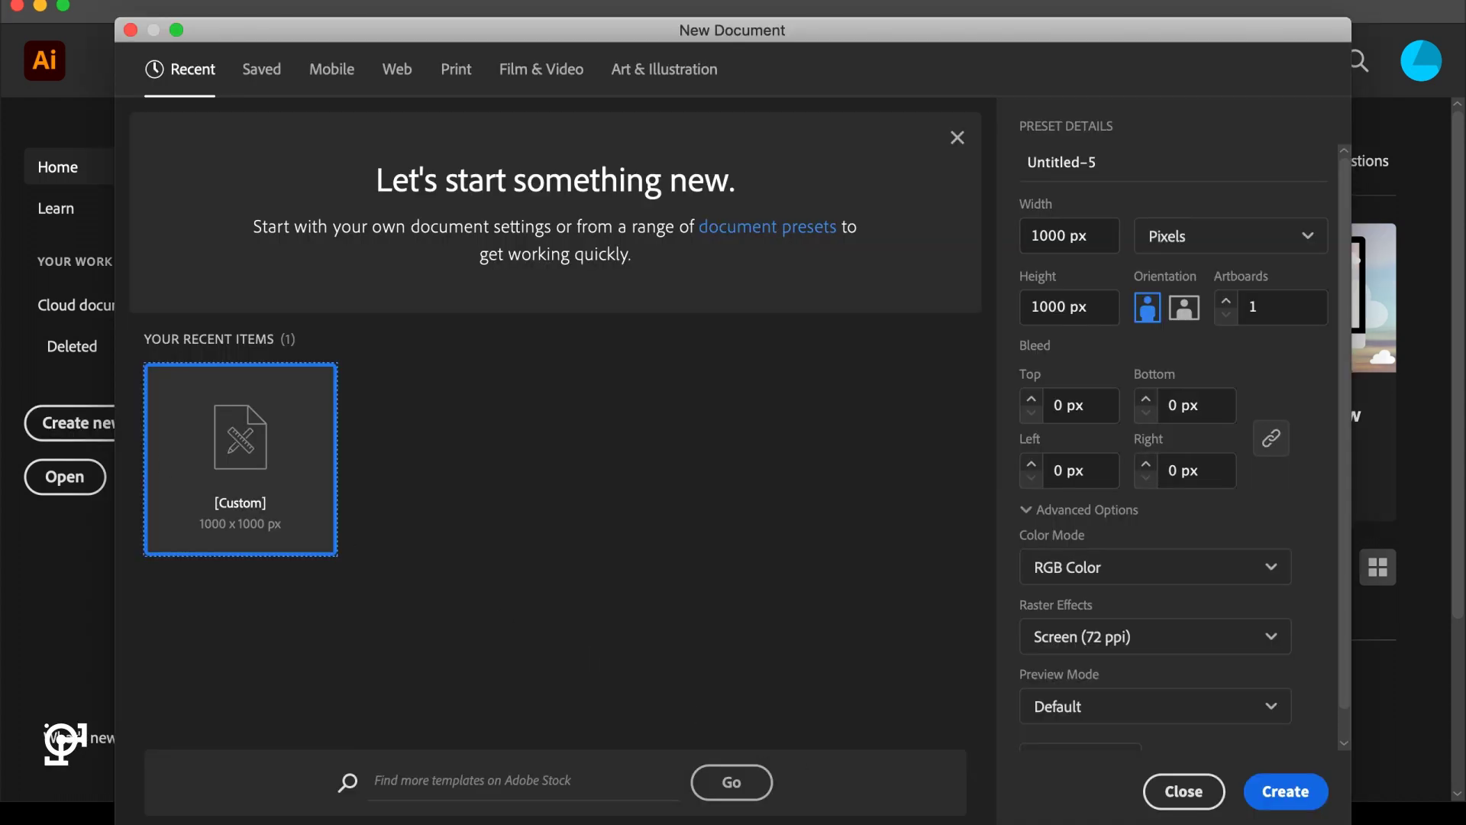
click(1287, 798)
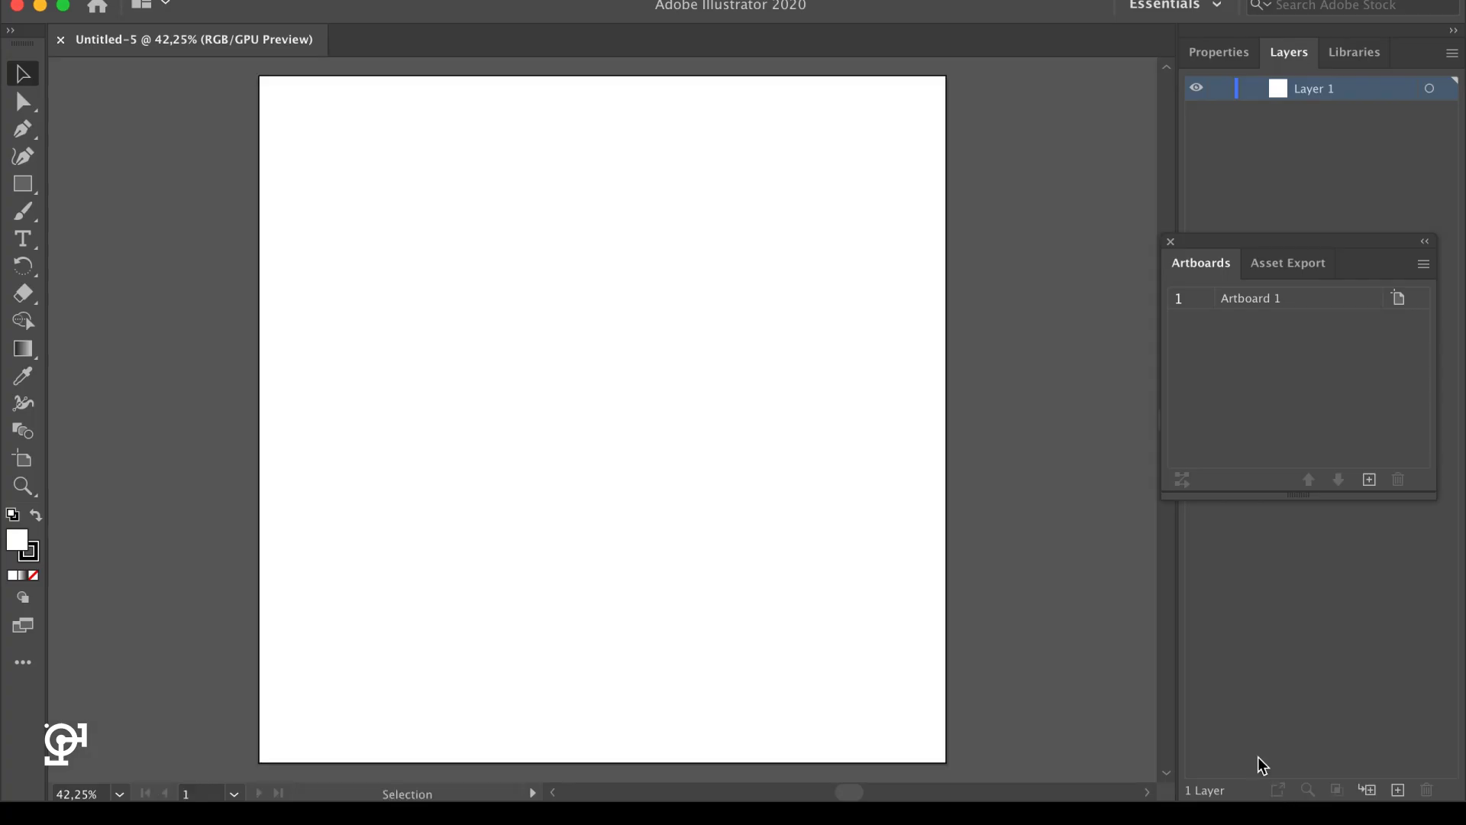
Add four more artboards beside the first one for a total of five
scroll(981, 515, down, 4)
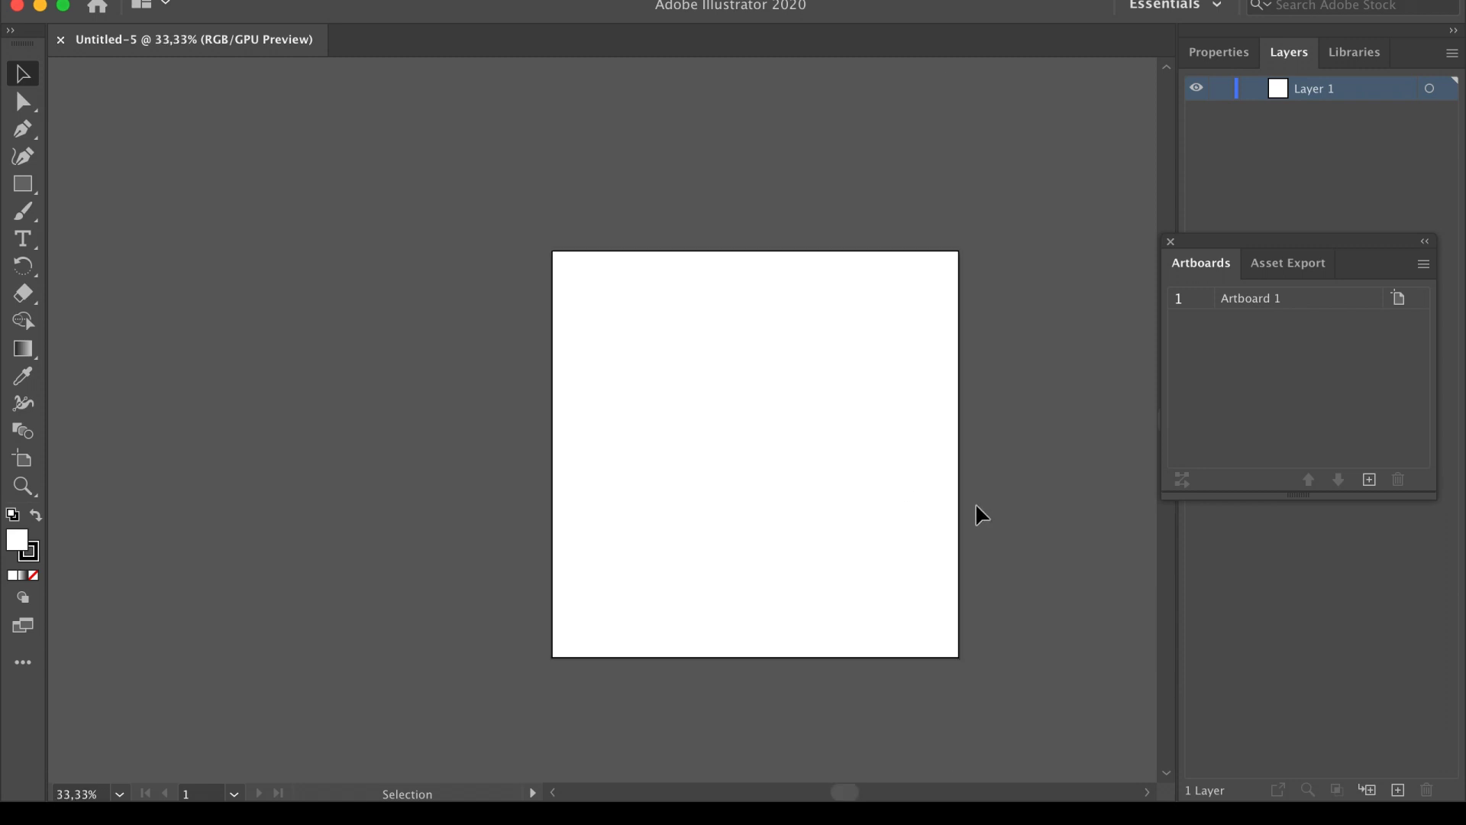
drag(1015, 530, 692, 419)
drag(839, 422, 775, 420)
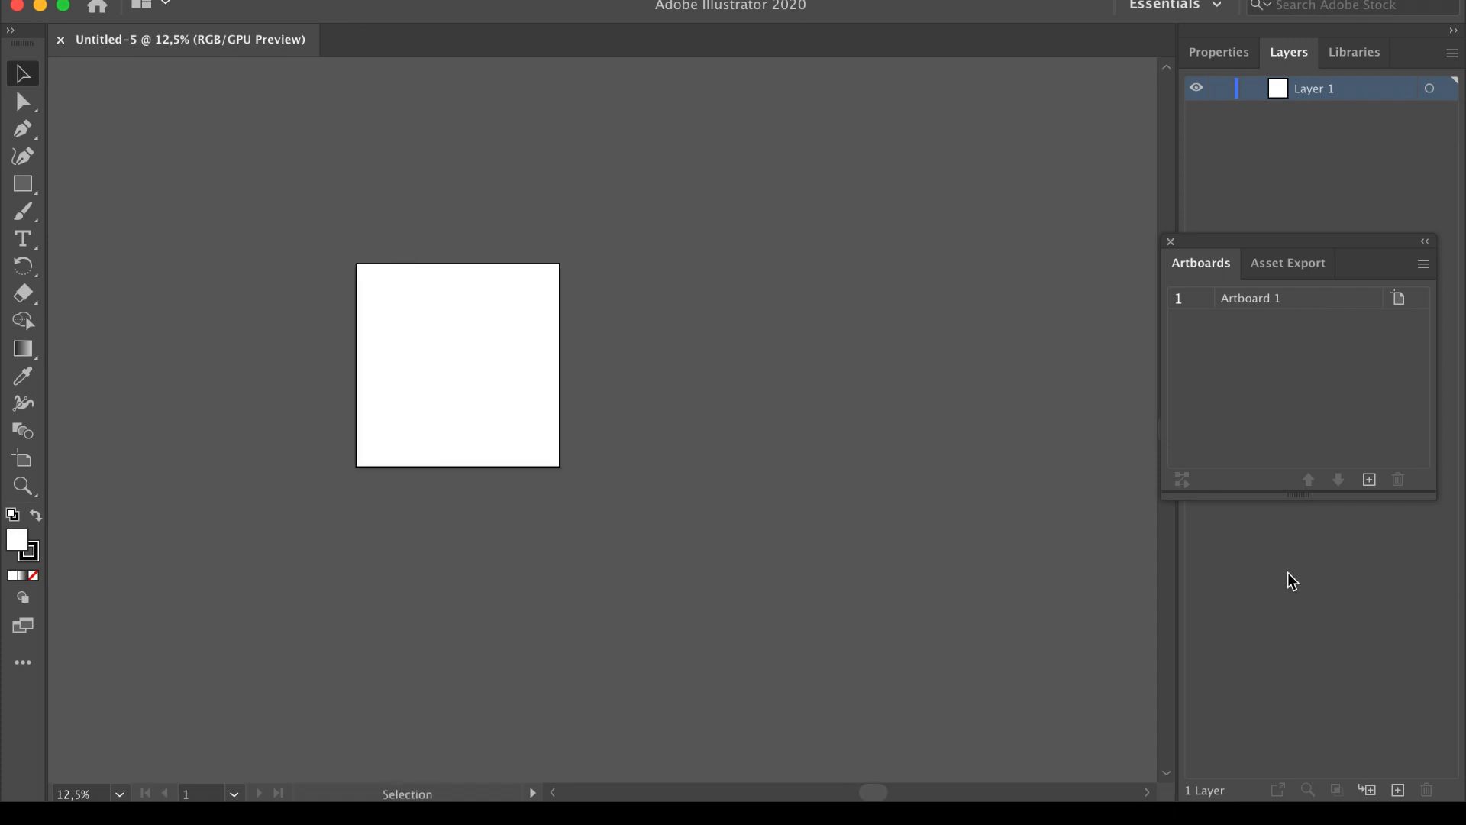
click(1371, 484)
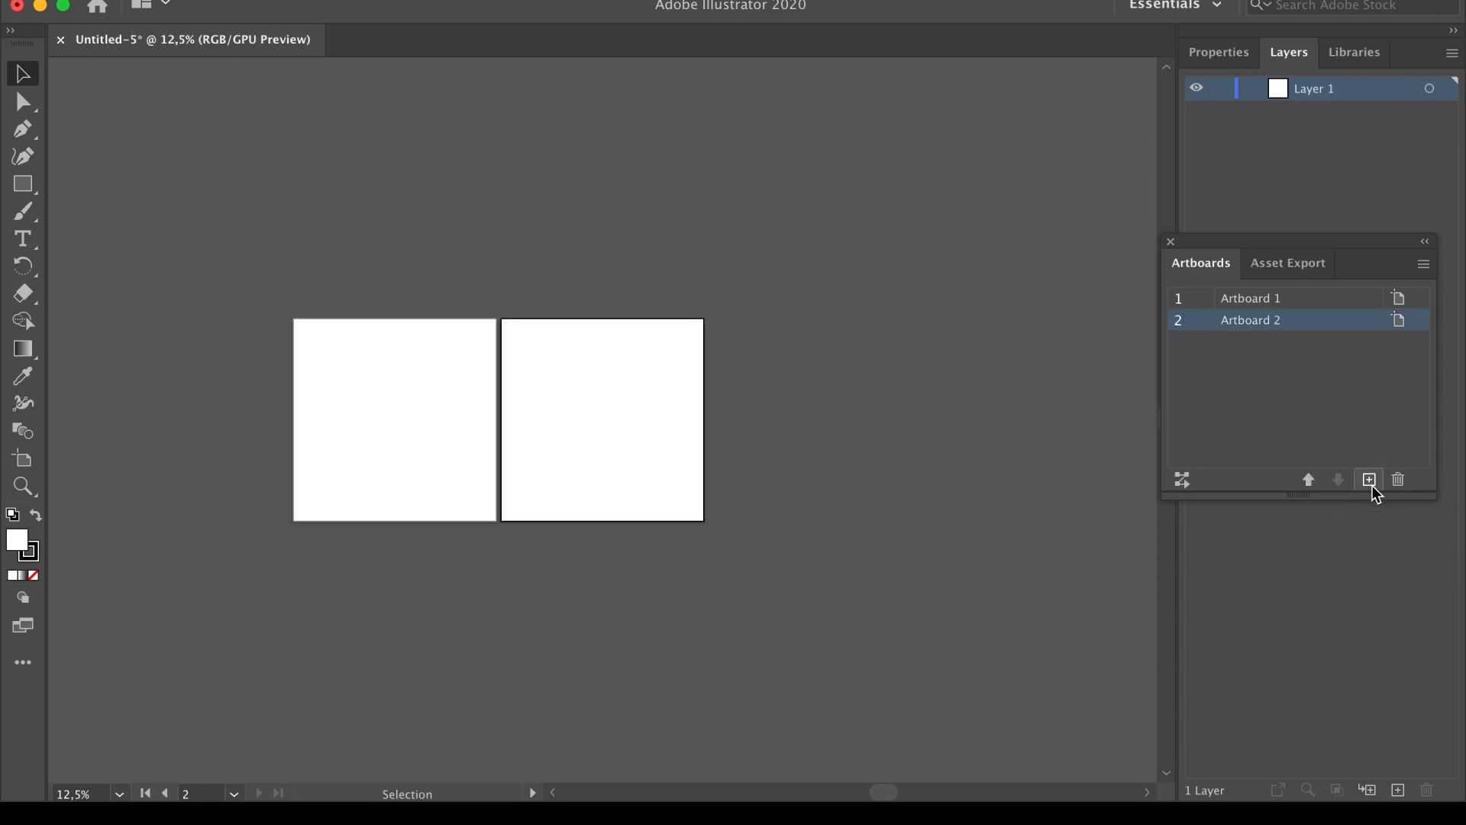
click(1372, 484)
click(1372, 484)
click(1370, 479)
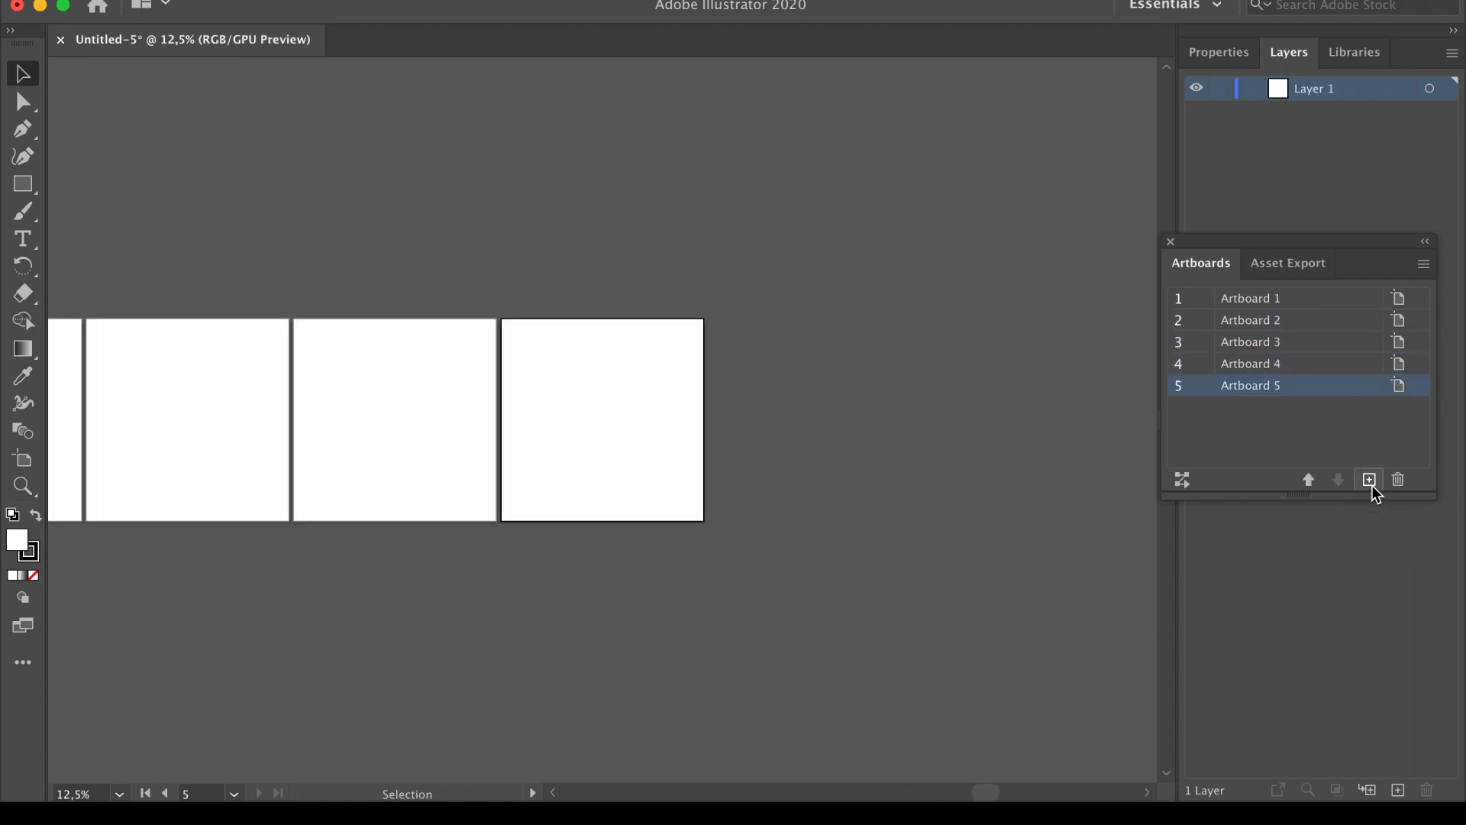
Rearrange all artboards into a grid by row with 2 columns and 20 px spacing
drag(507, 618, 920, 534)
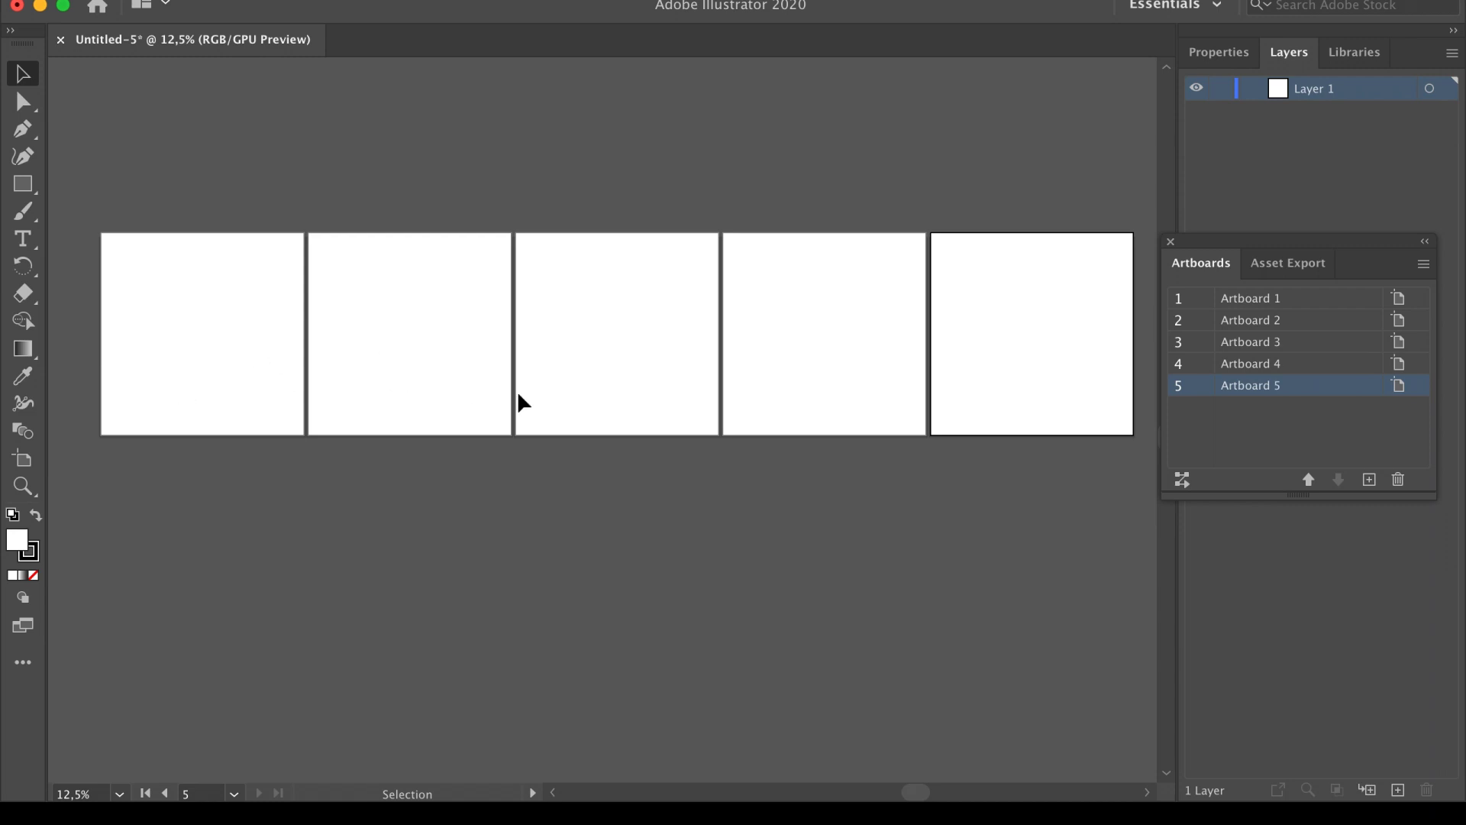
scroll(850, 609, down, 1)
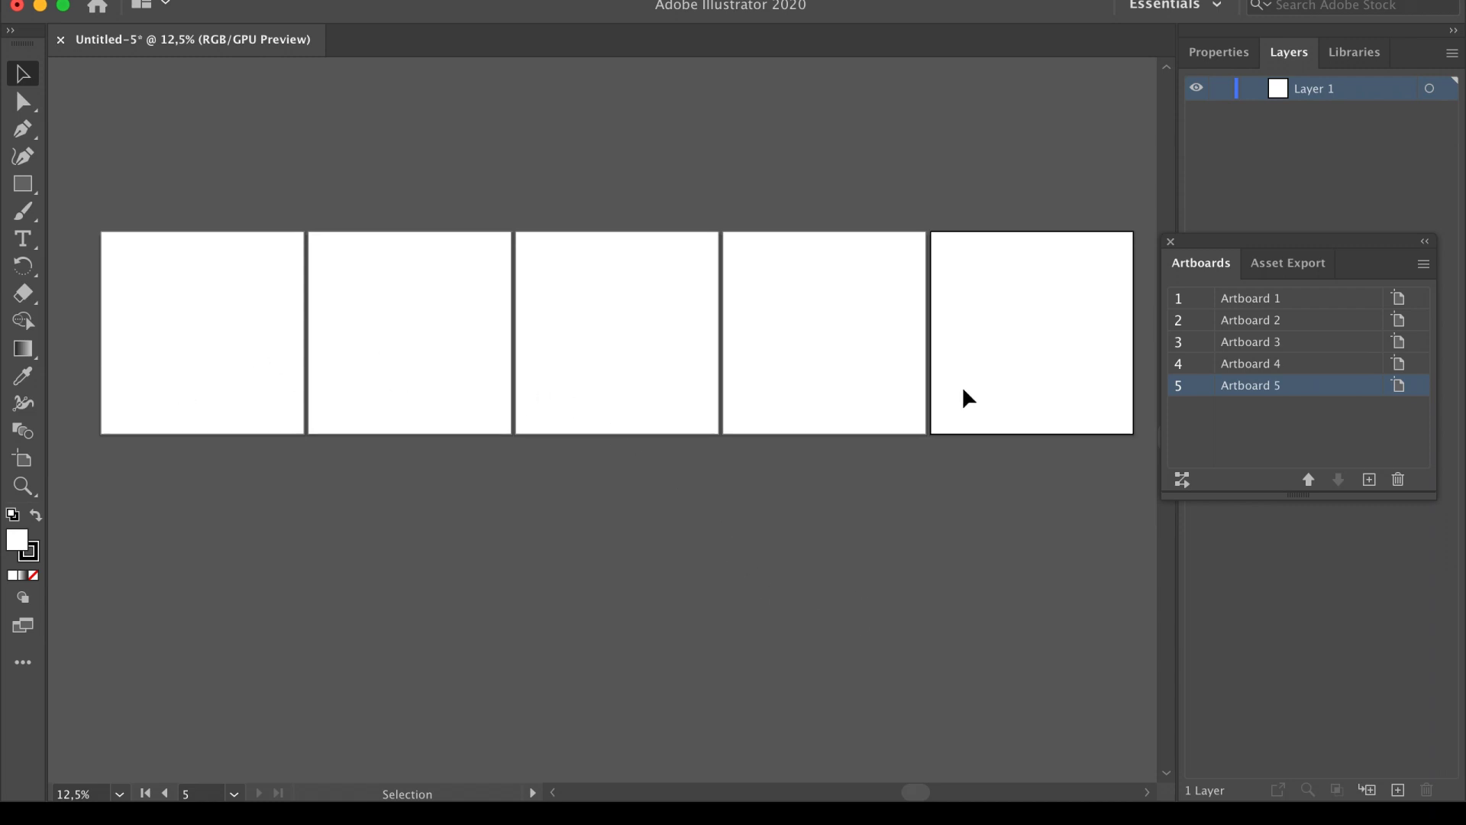
scroll(961, 390, up, 1)
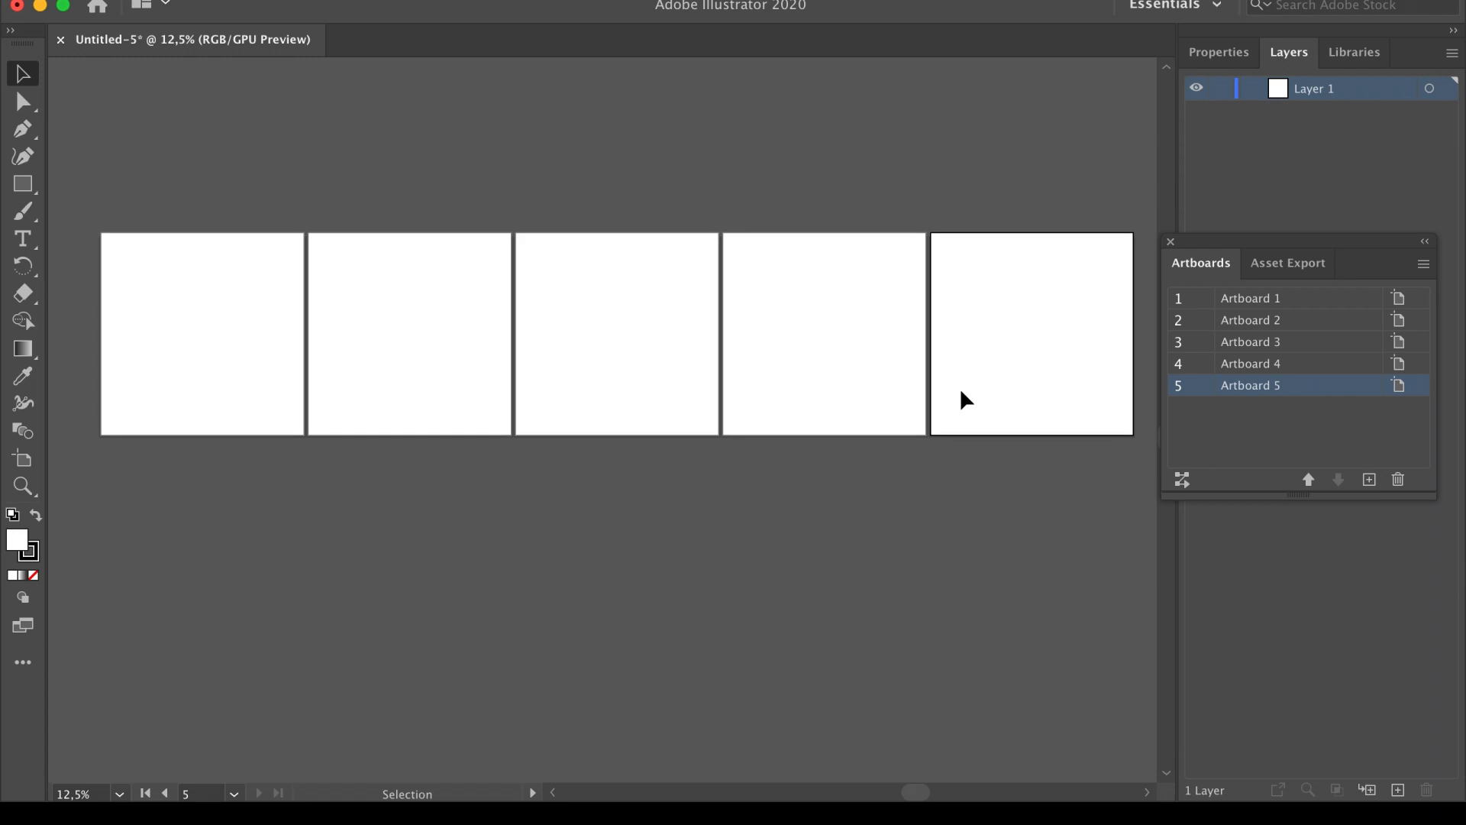
scroll(794, 493, down, 3)
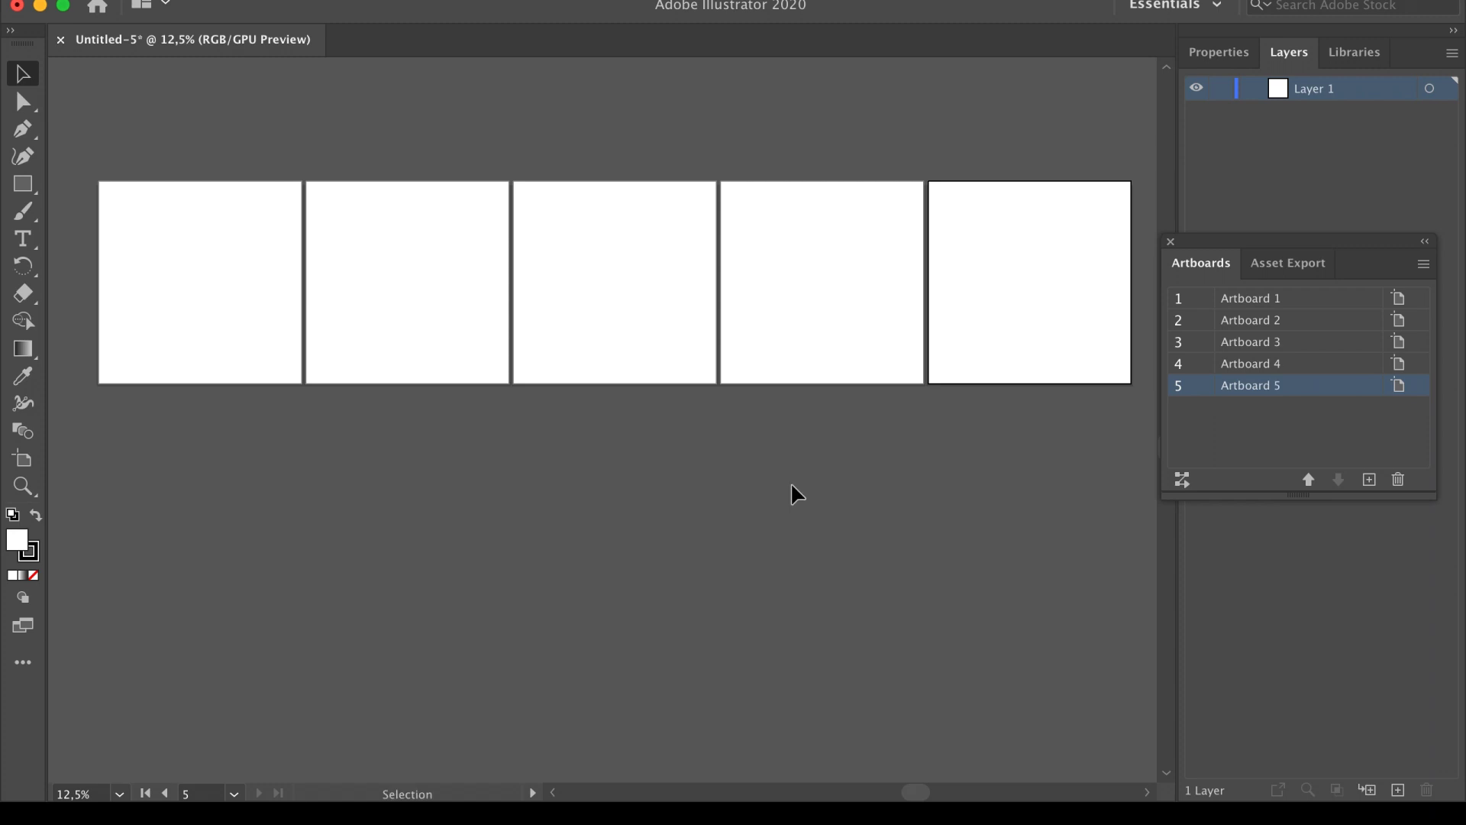
click(1184, 484)
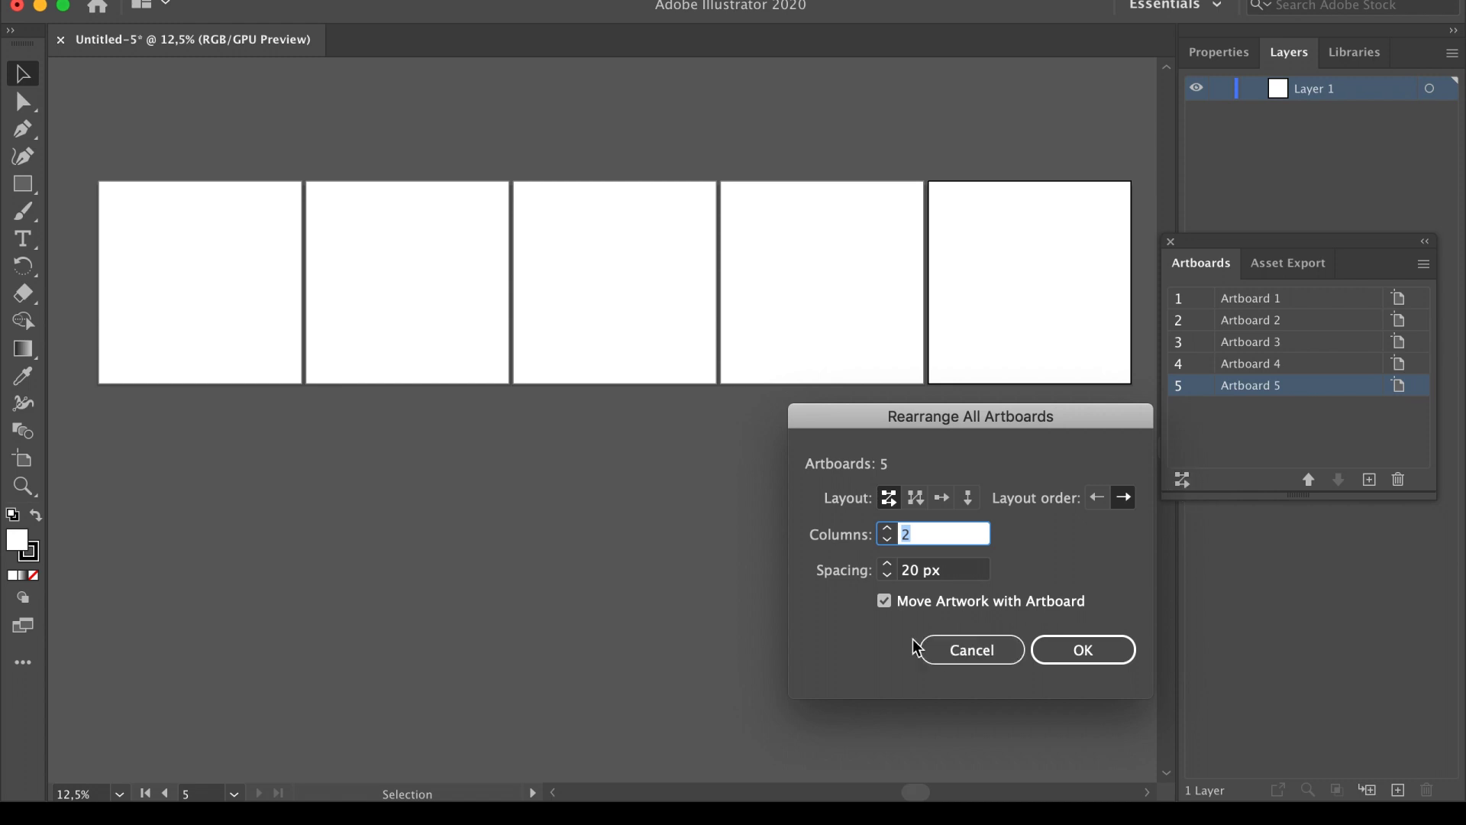
key(Up)
key(Up)
key(Up)
key(Down)
key(Down)
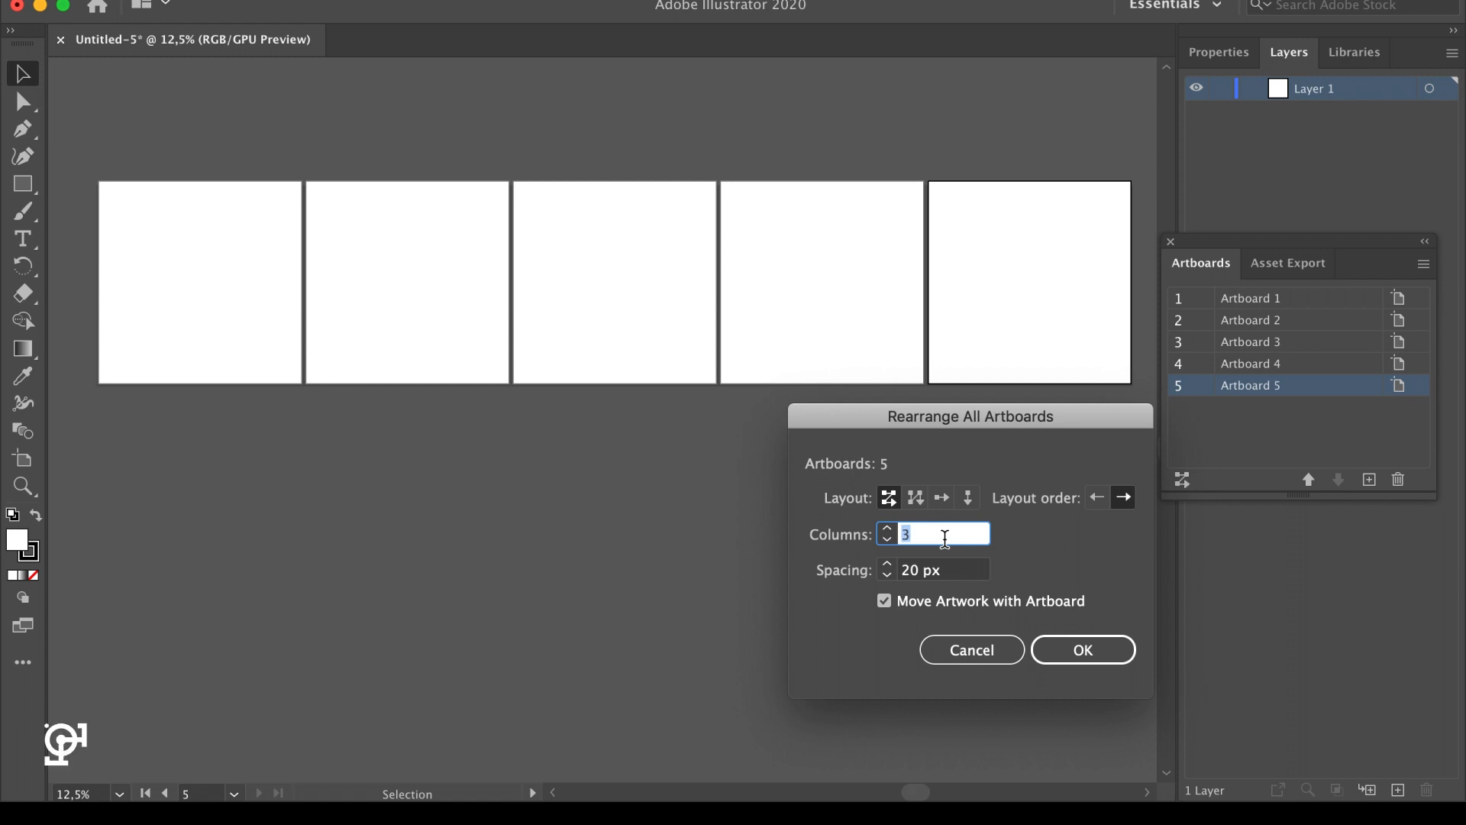
key(Up)
key(Up)
key(Down)
key(Down)
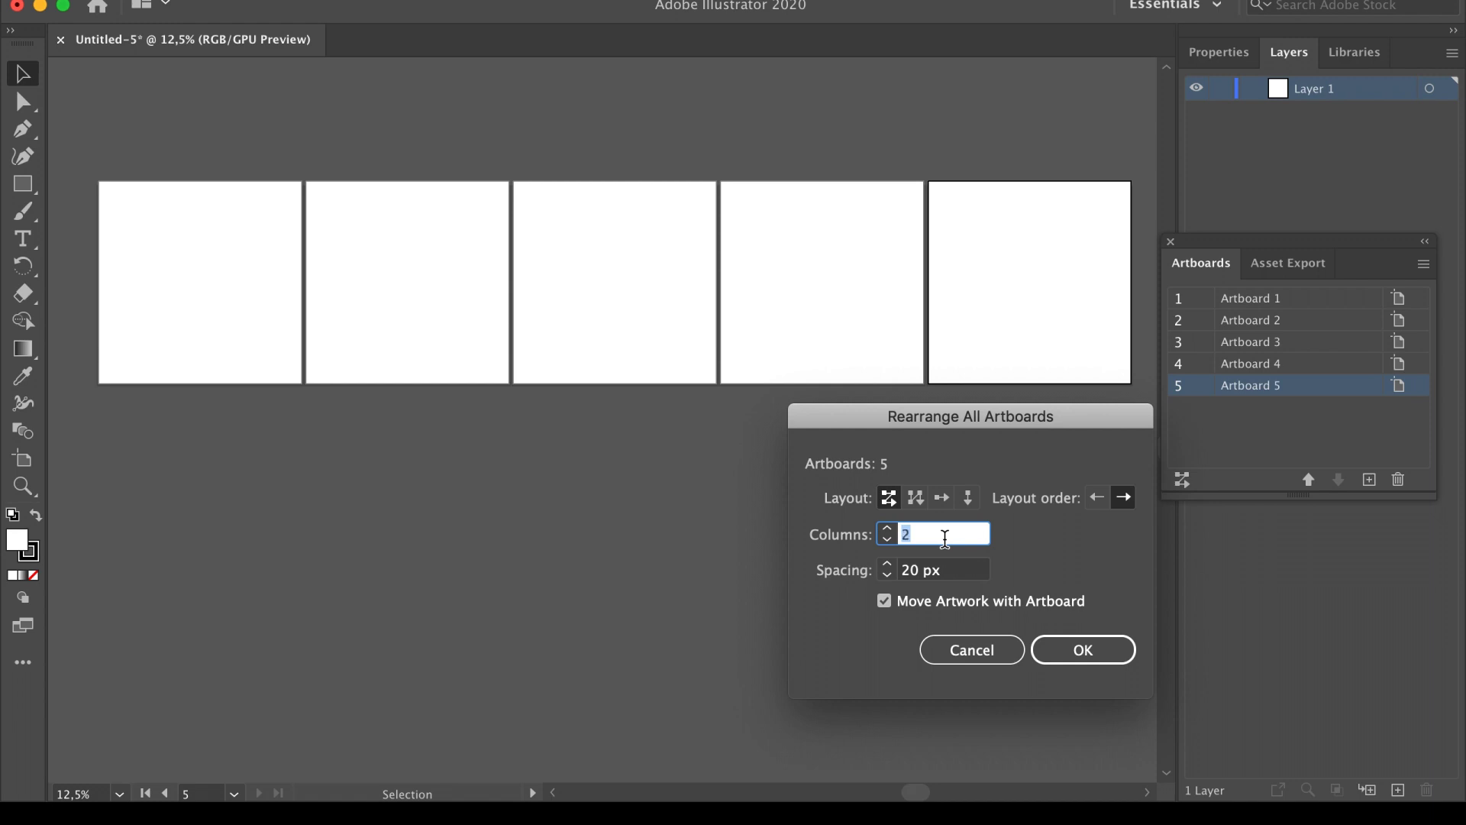
click(1057, 648)
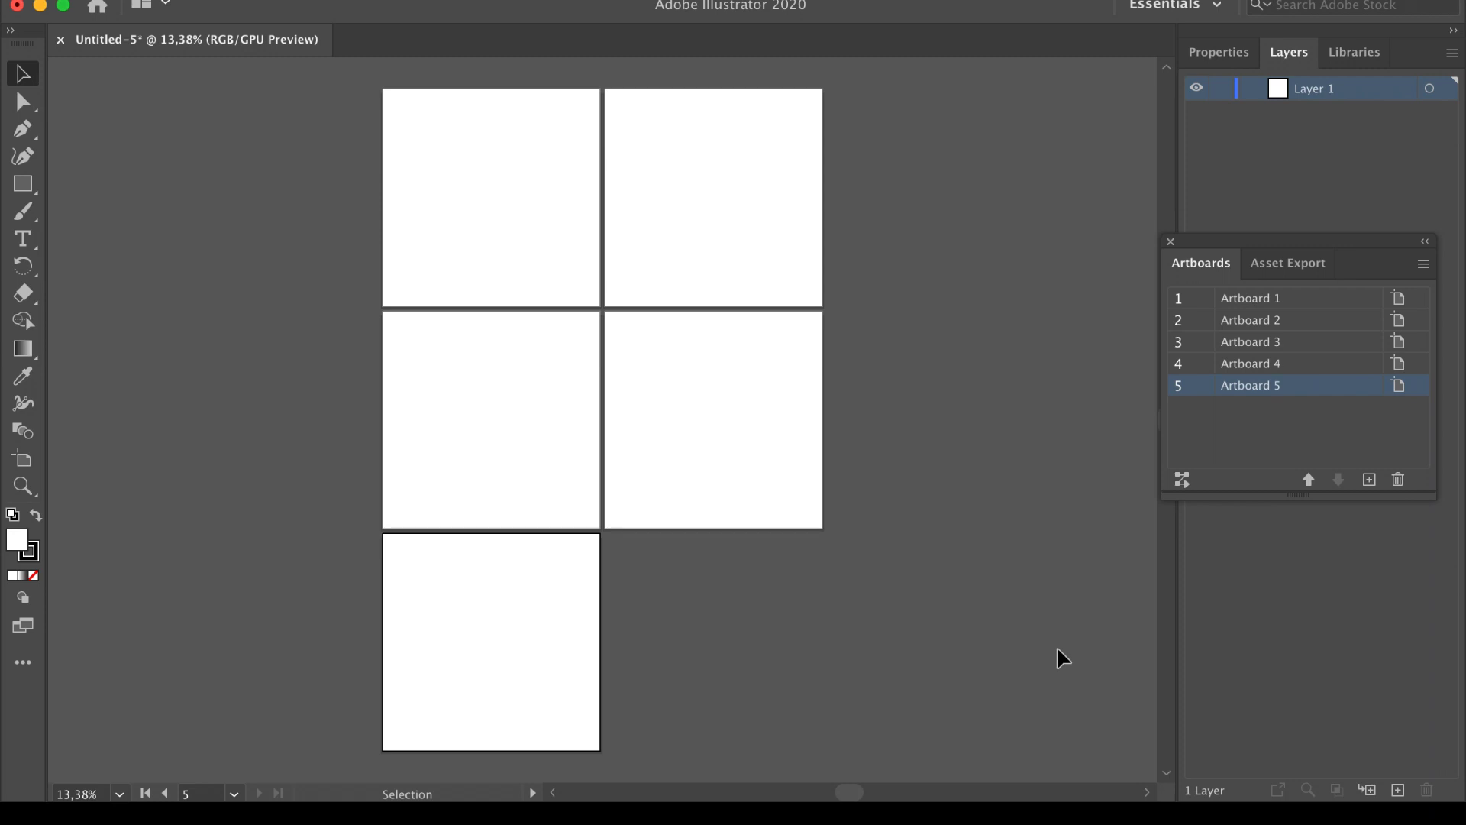
click(1190, 486)
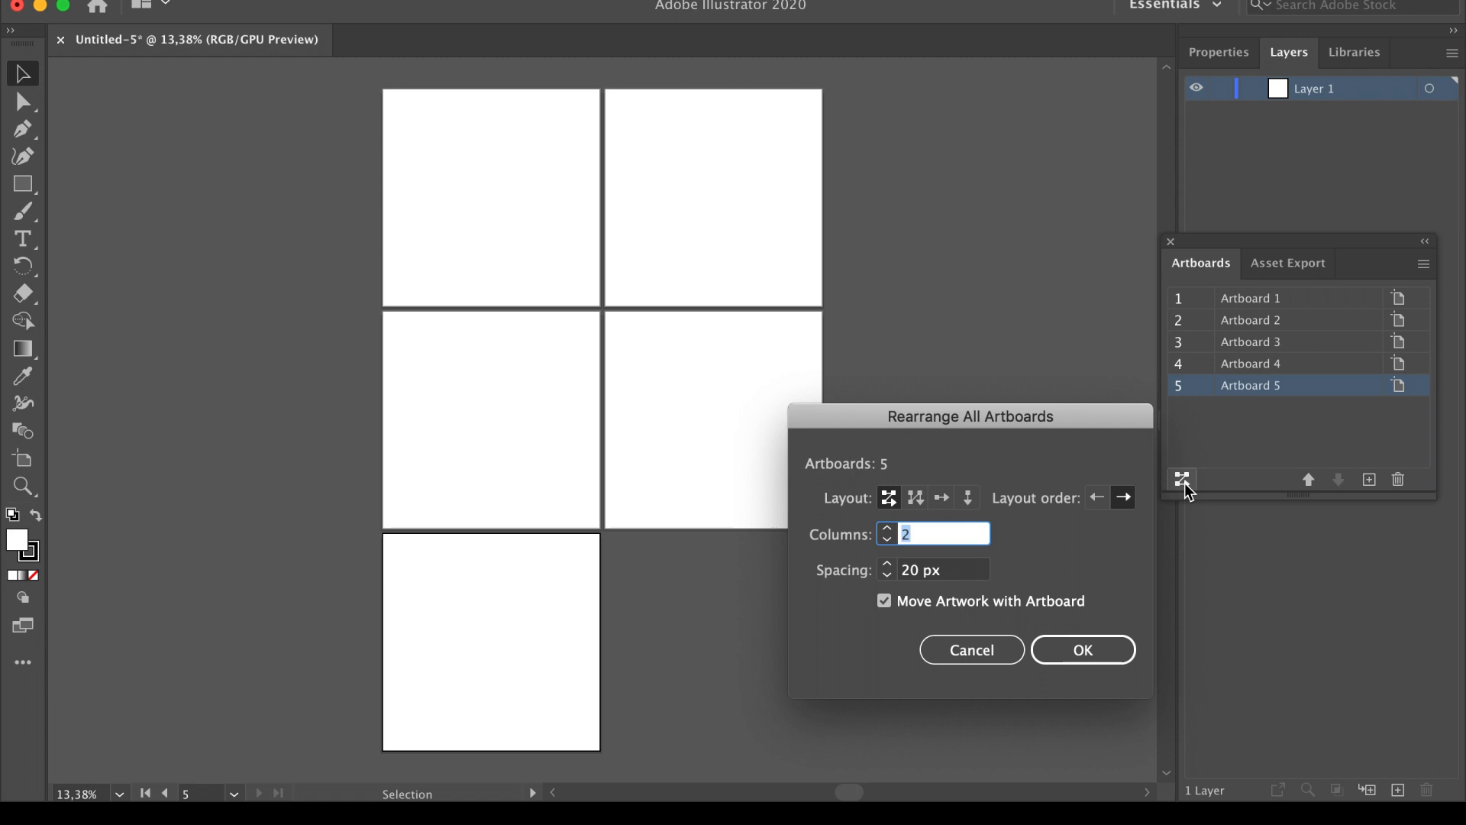
click(982, 652)
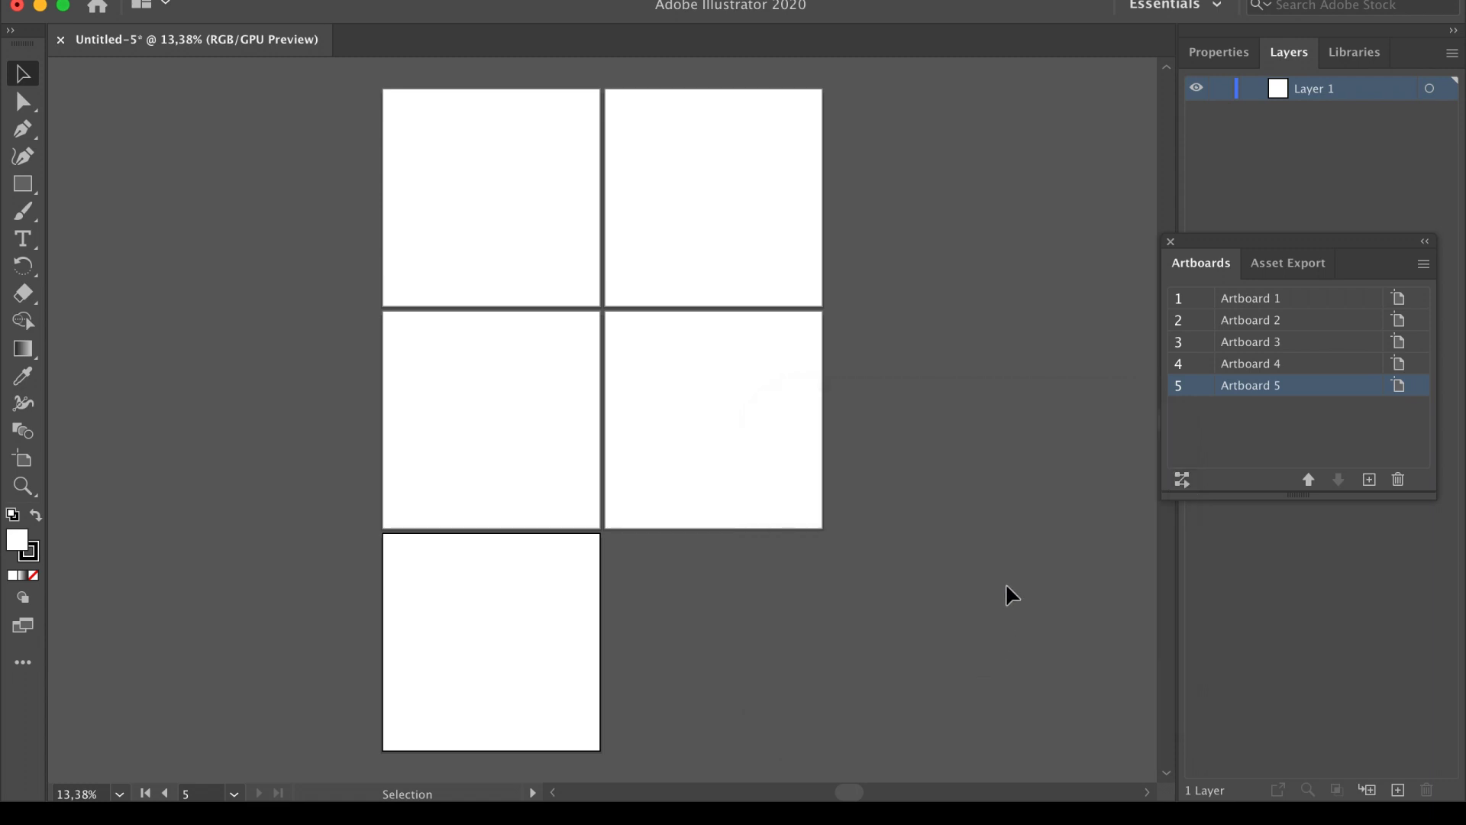
Add the text "1" on Artboard 1 and enlarge it to fill most of the artboard's height
key(t)
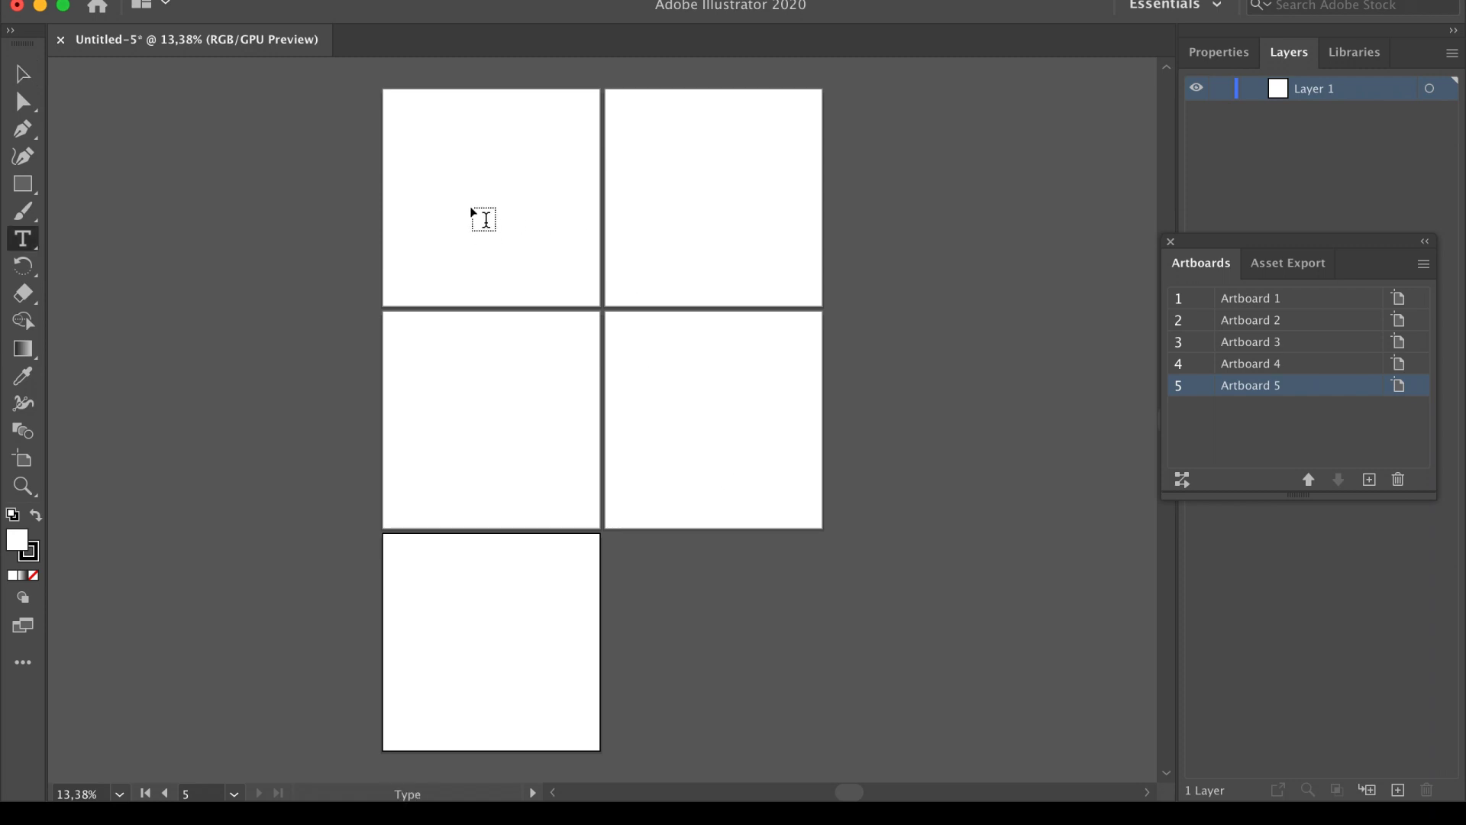
click(475, 205)
text(1)
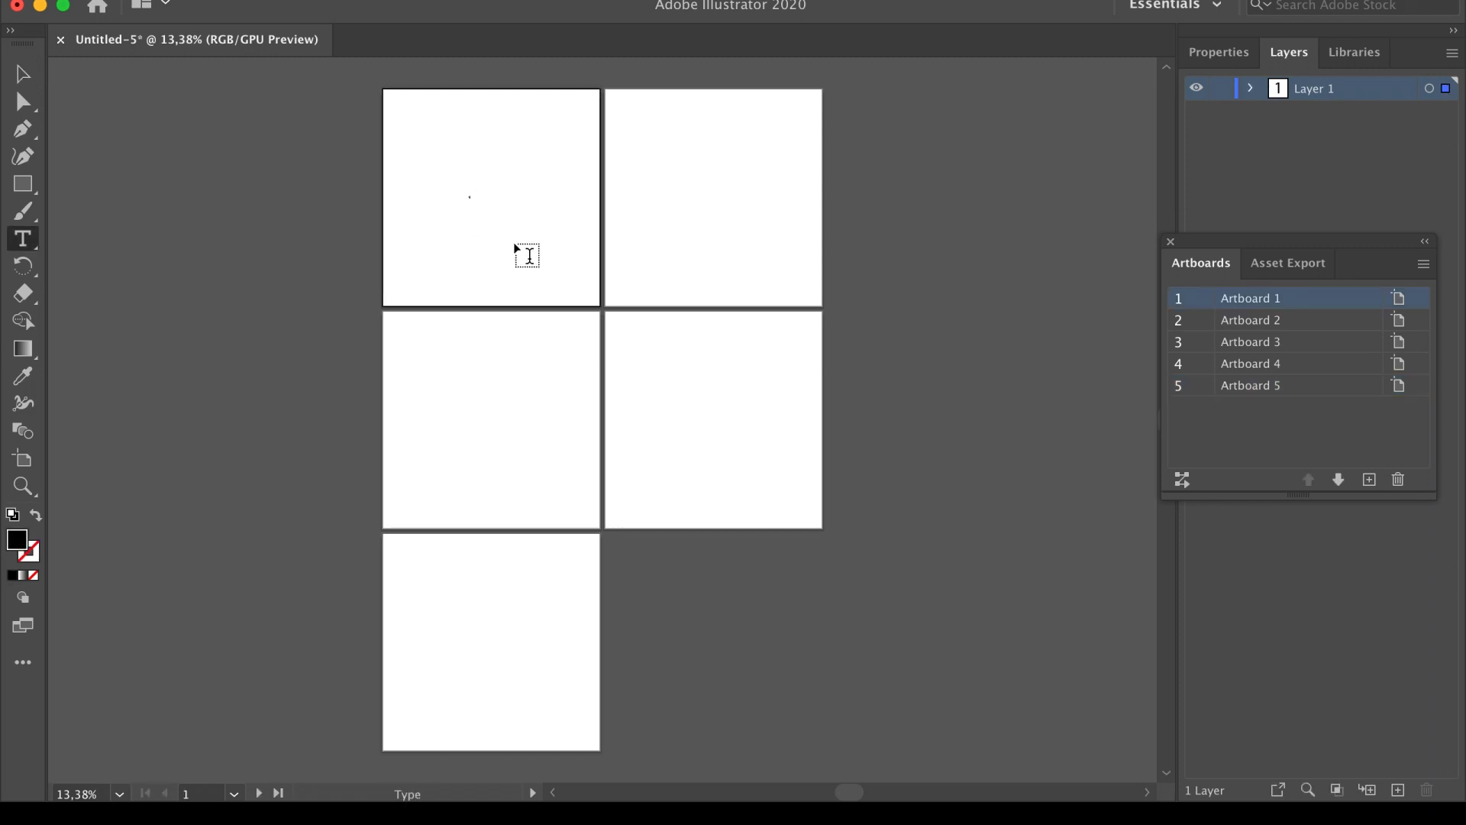
key(Escape)
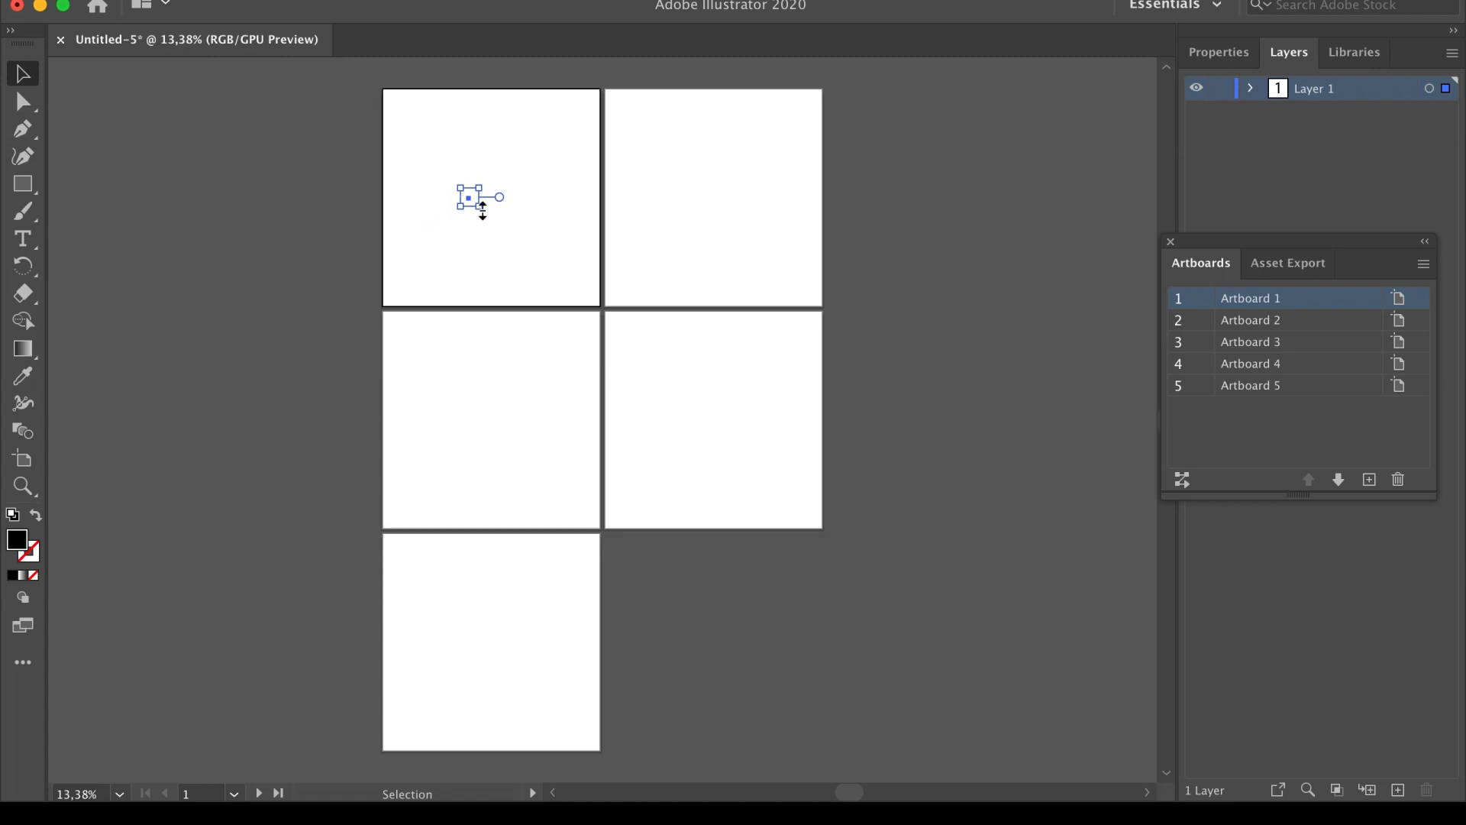
drag(481, 184, 654, 82)
drag(485, 203, 555, 364)
Duplicate the number 1 onto Artboard 2 and change the copy to "2"
drag(514, 272, 716, 193)
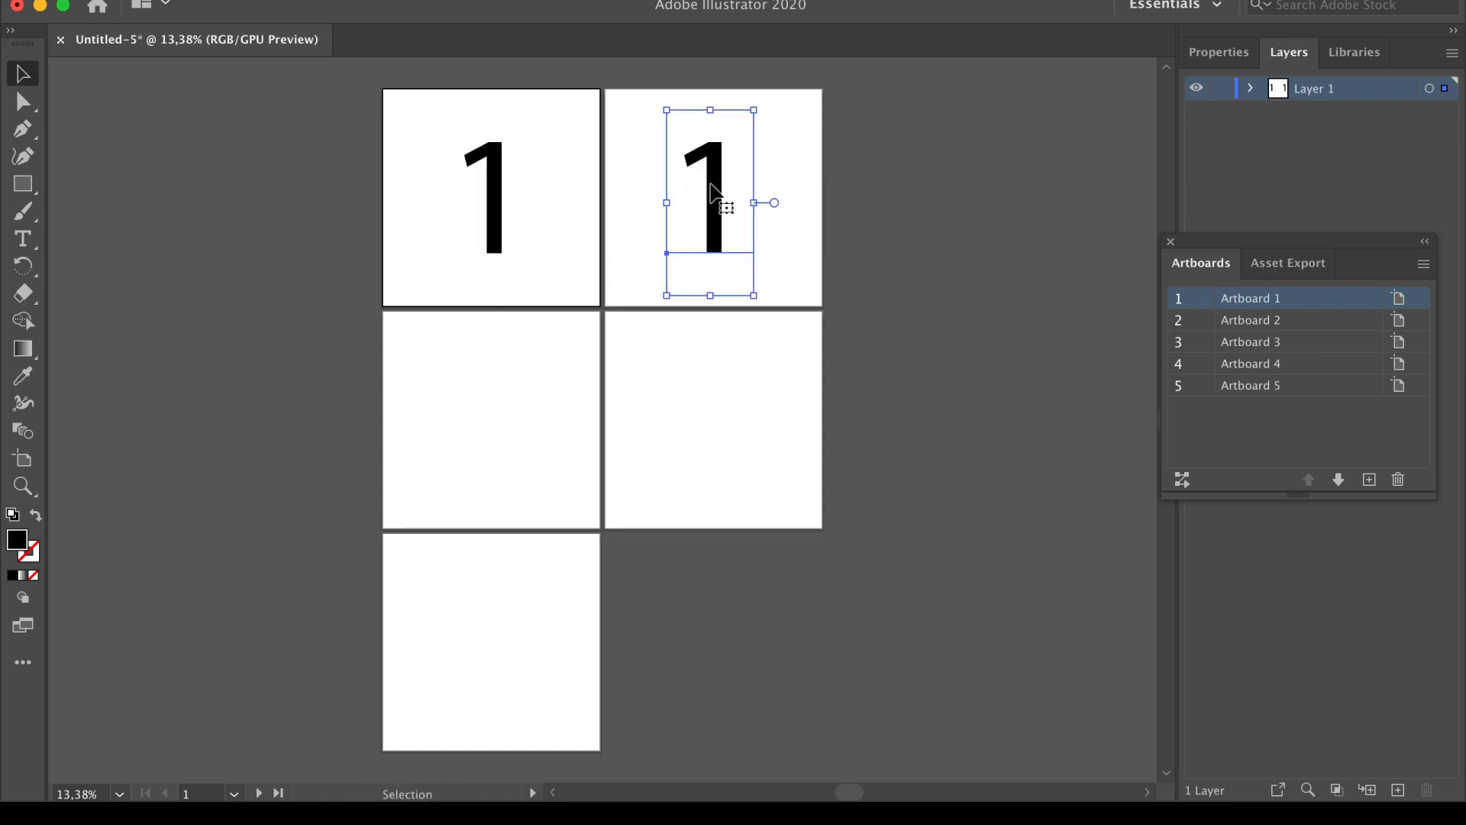
key(t)
click(711, 181)
key(BackSpace)
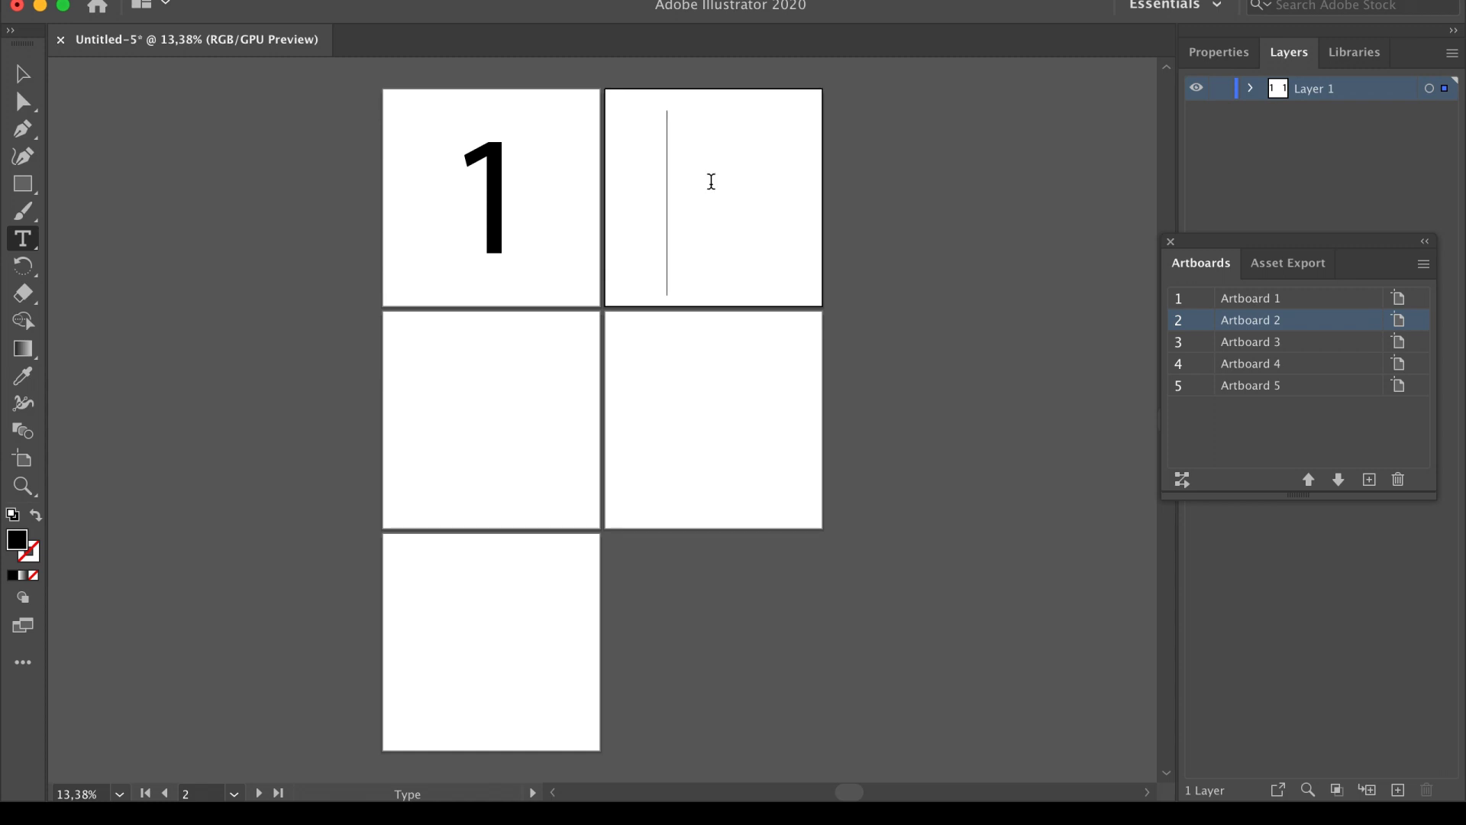
text(2)
key(Escape)
drag(709, 230, 707, 436)
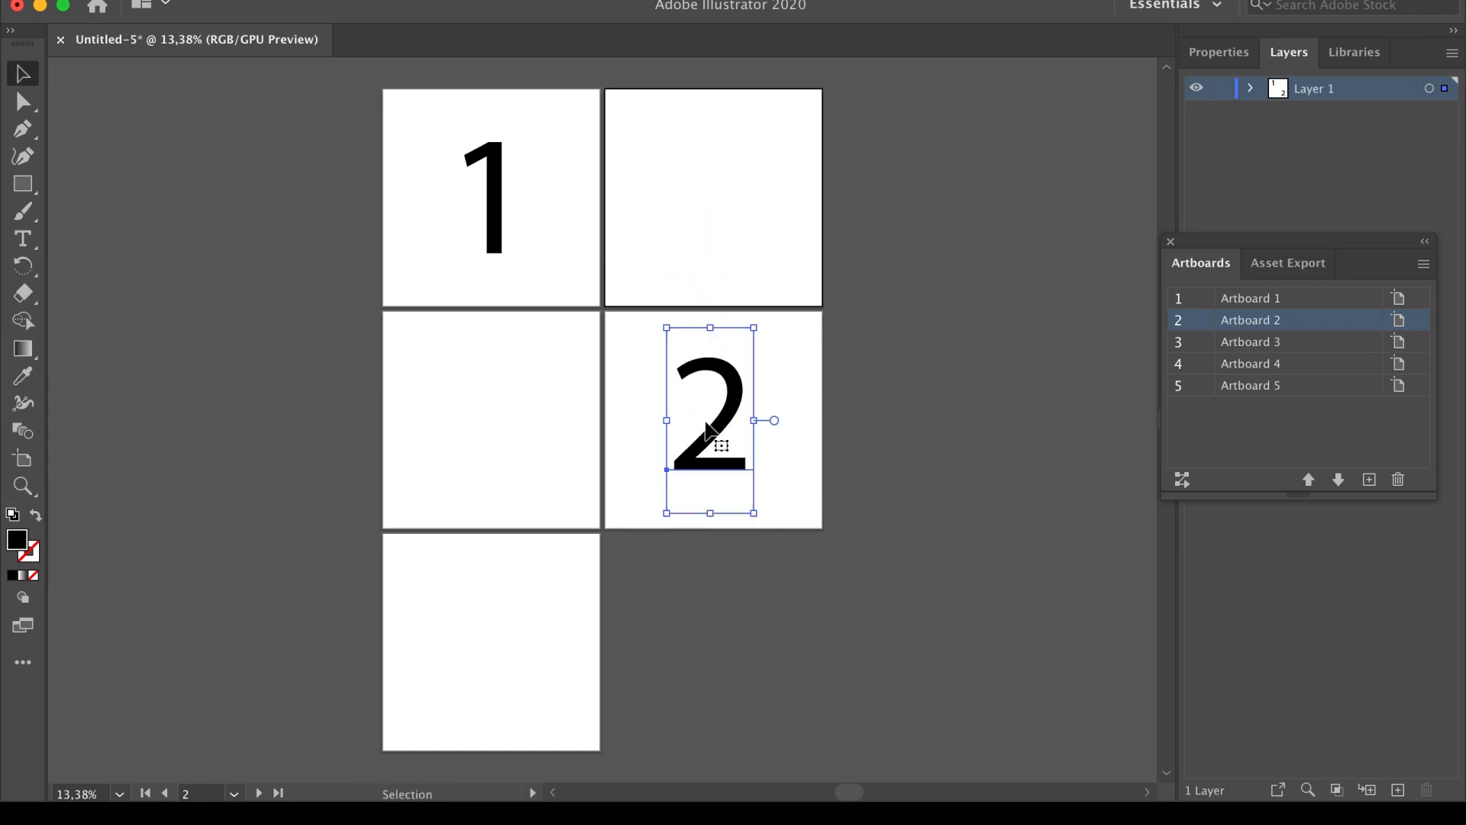
key(t)
click(722, 415)
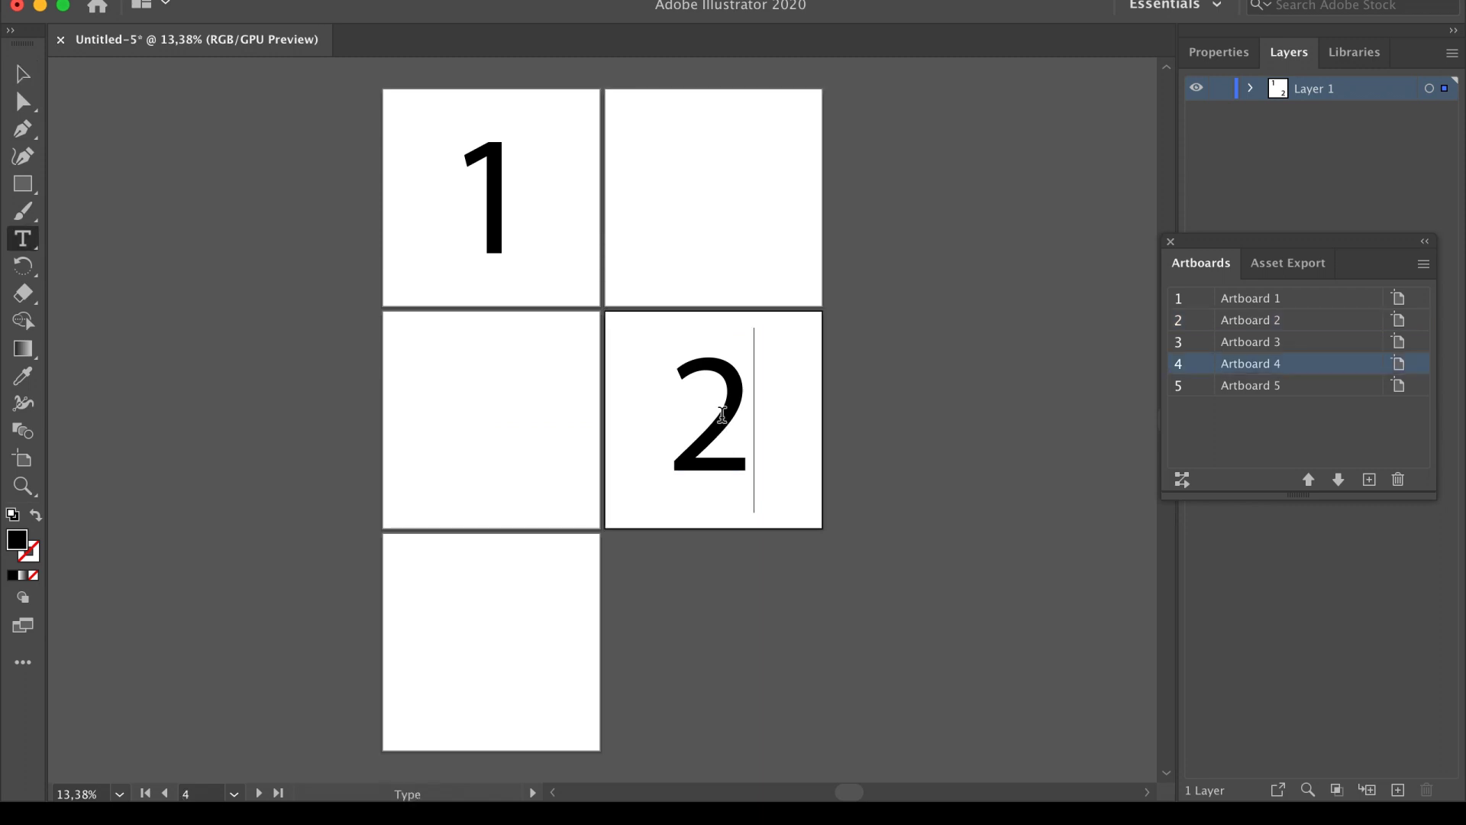
key(BackSpace)
key(super+z)
key(super+z)
key(super+z)
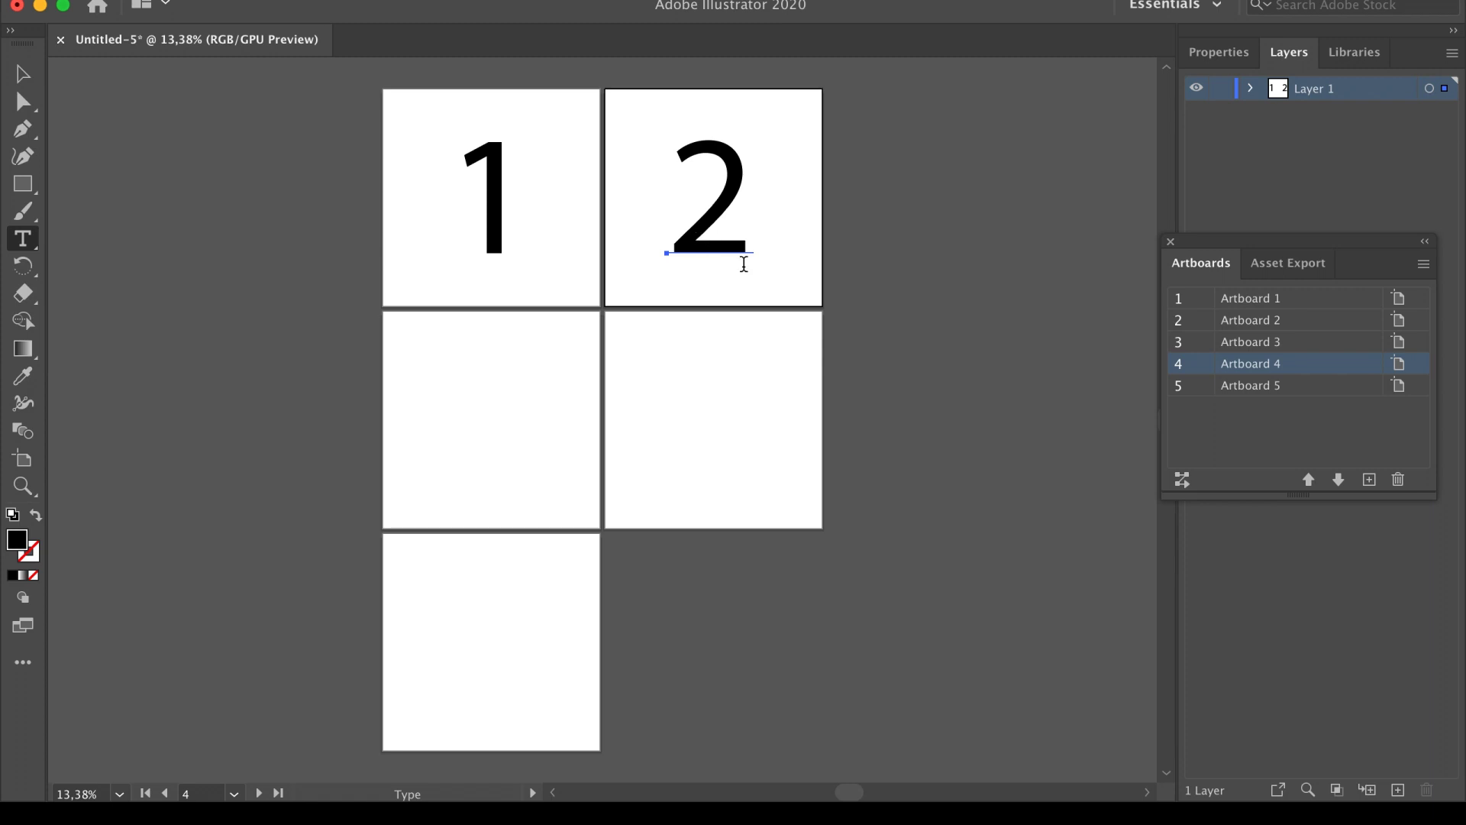
Copy the number 2 onto Artboards 3, 4 and 5, and change the copy on Artboard 3 to "3"
key(Escape)
drag(701, 247, 477, 676)
key(t)
click(495, 429)
key(BackSpace)
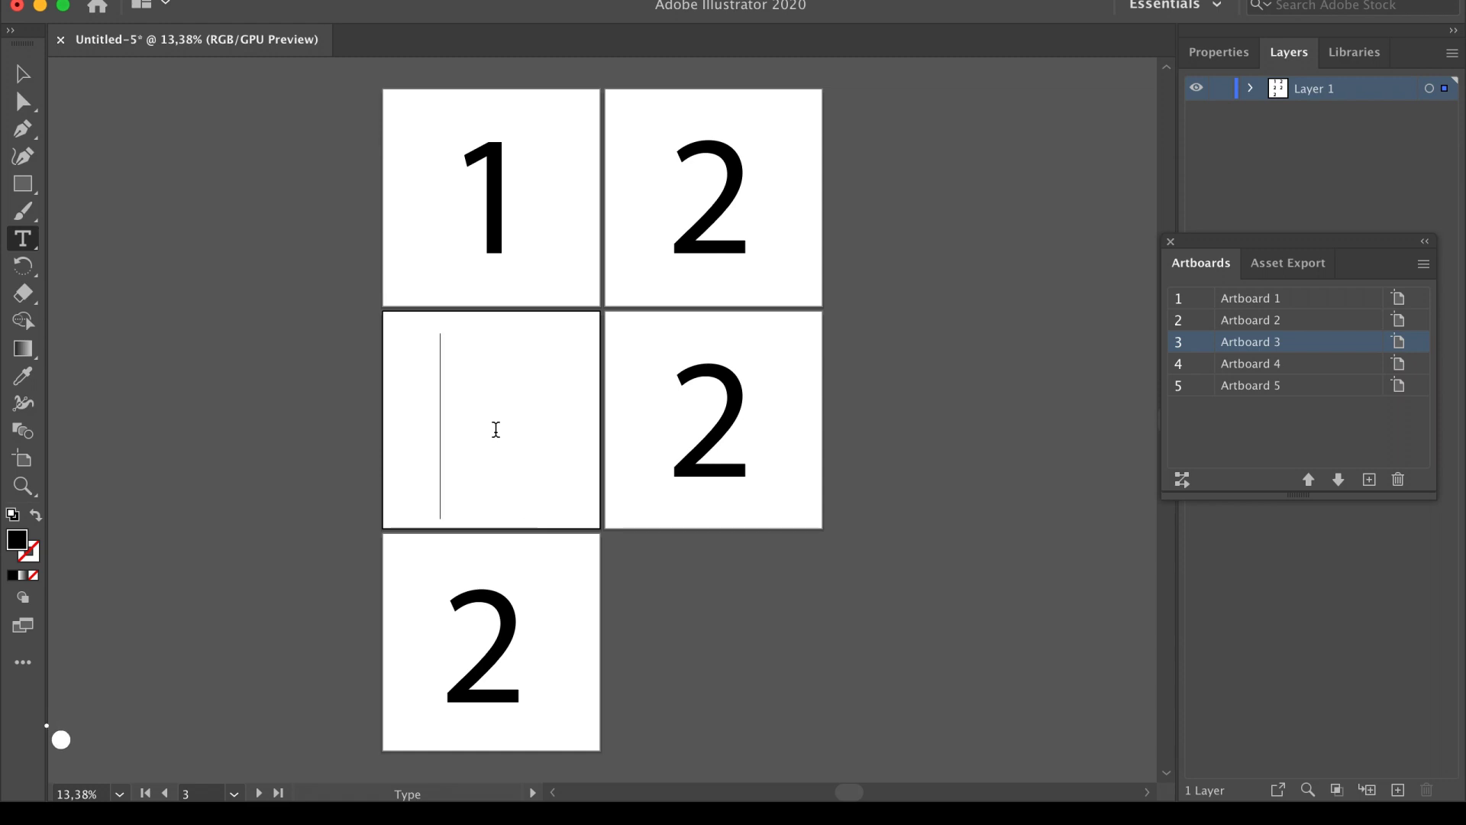
text(3)
key(Escape)
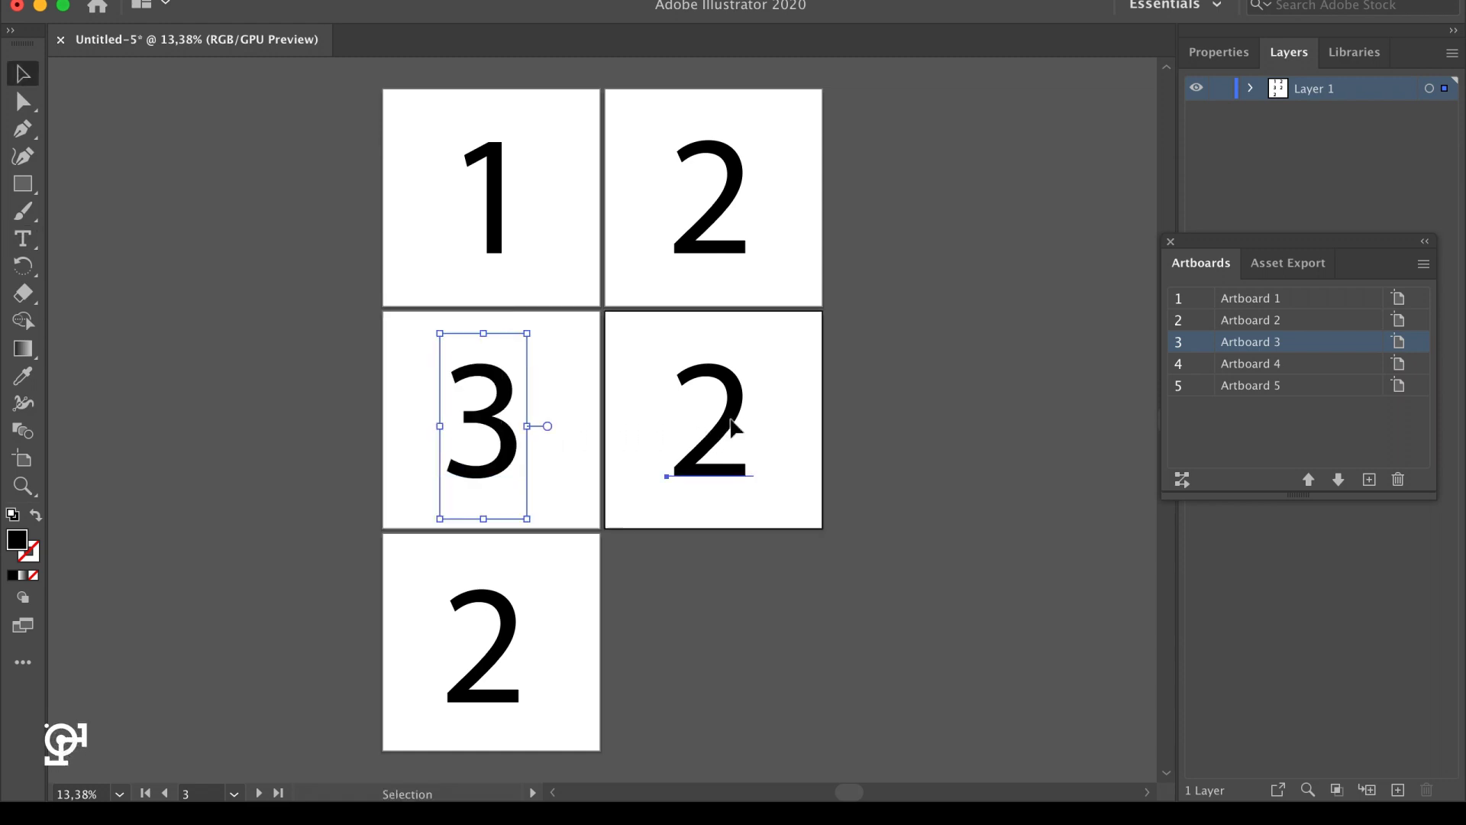
Change the copied number on Artboard 4 to "4"
key(t)
click(729, 428)
key(BackSpace)
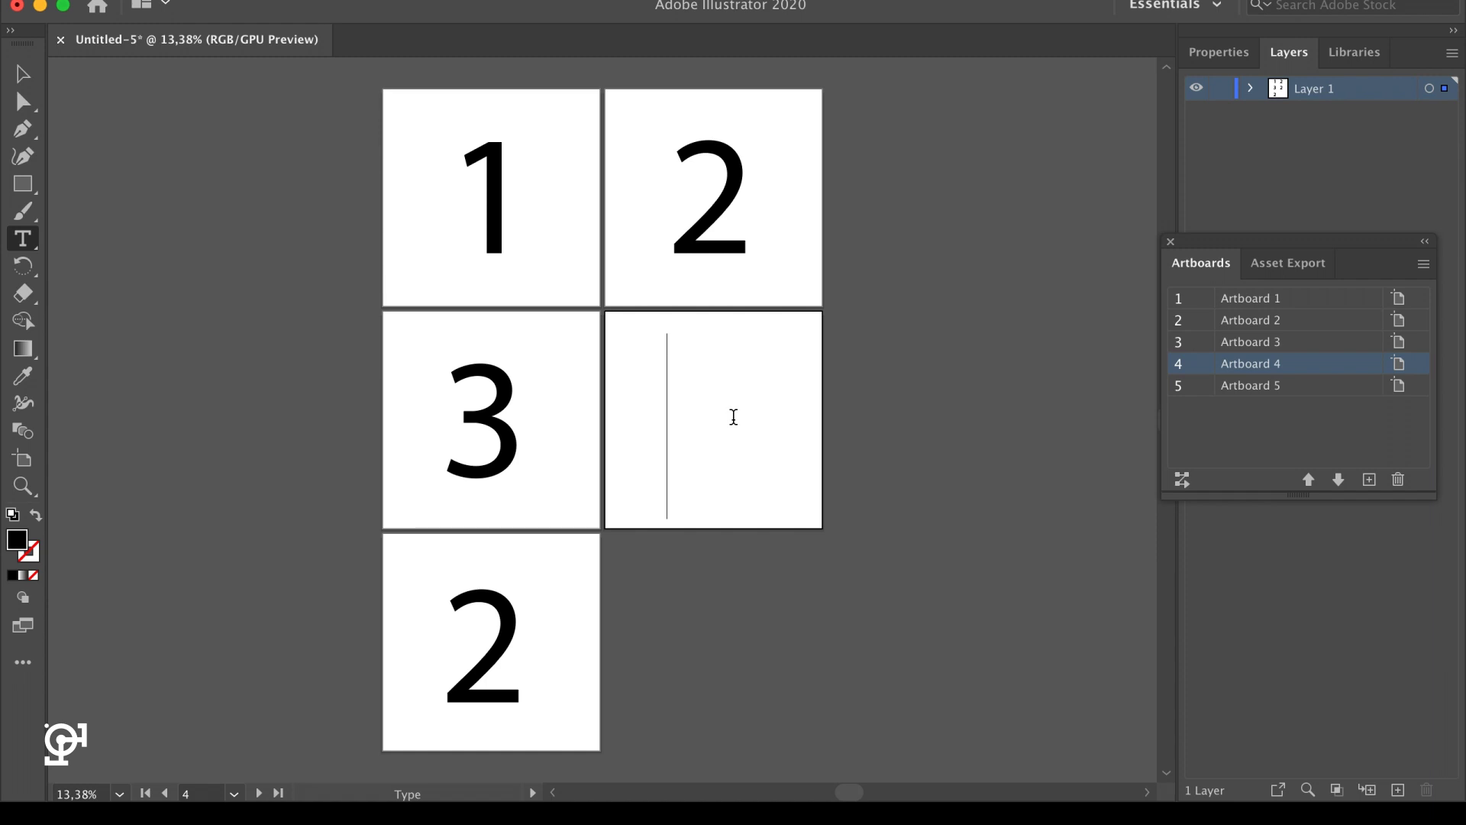
text(4)
key(Escape)
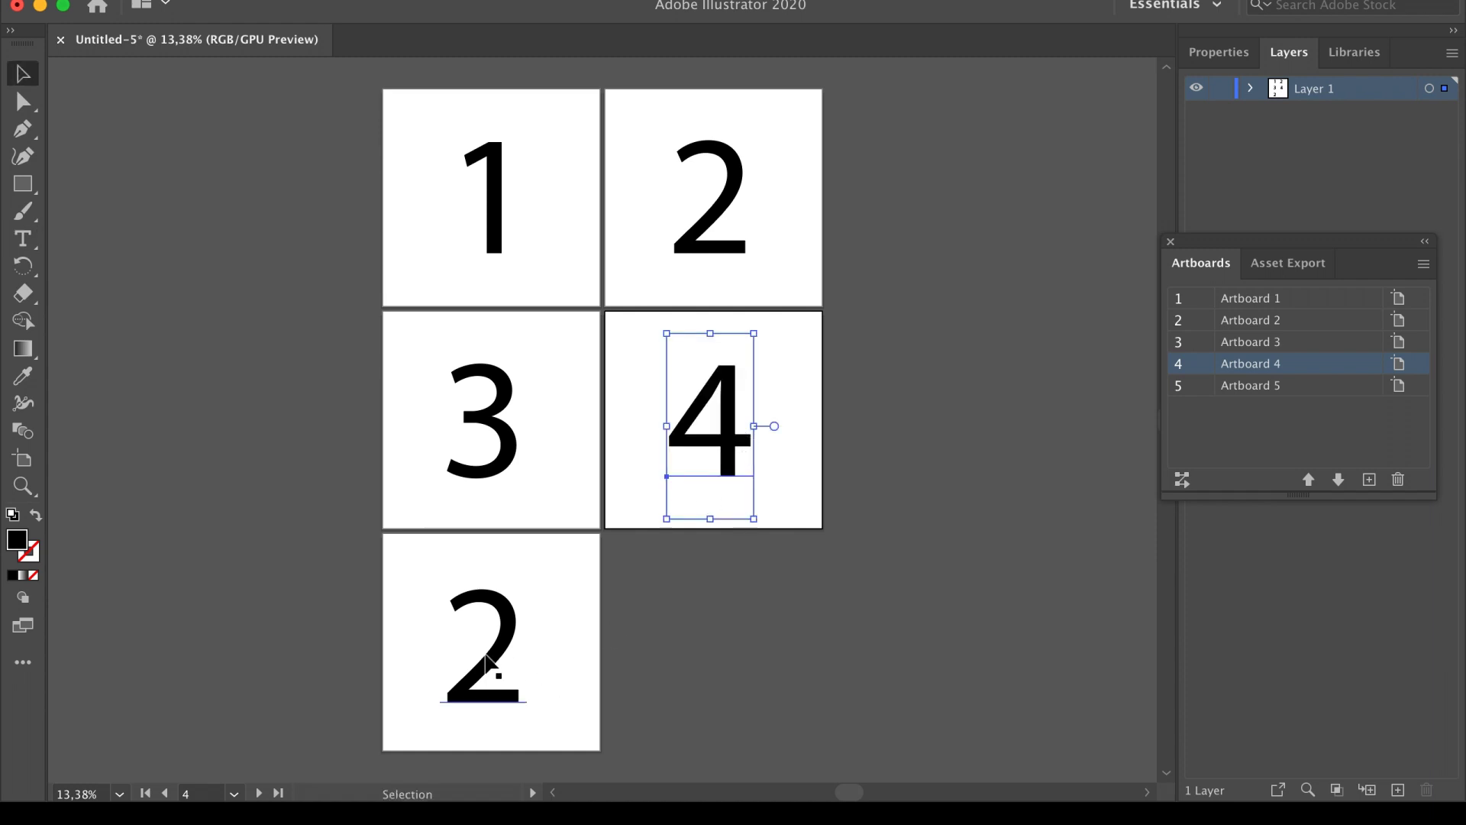
Change the copied number on Artboard 5 to "5" and deselect it
key(t)
click(498, 674)
key(BackSpace)
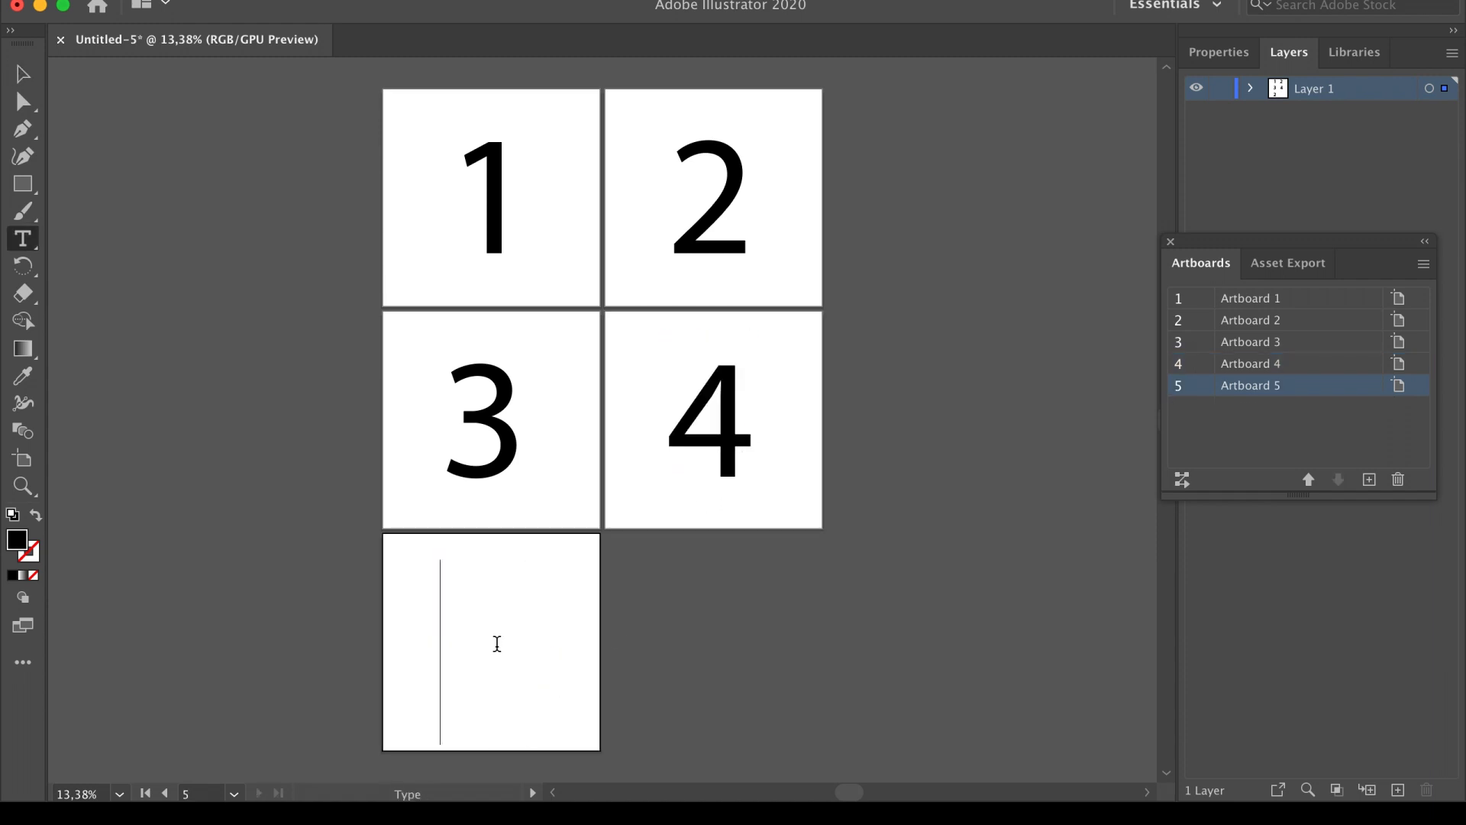
text(5)
key(Escape)
click(622, 633)
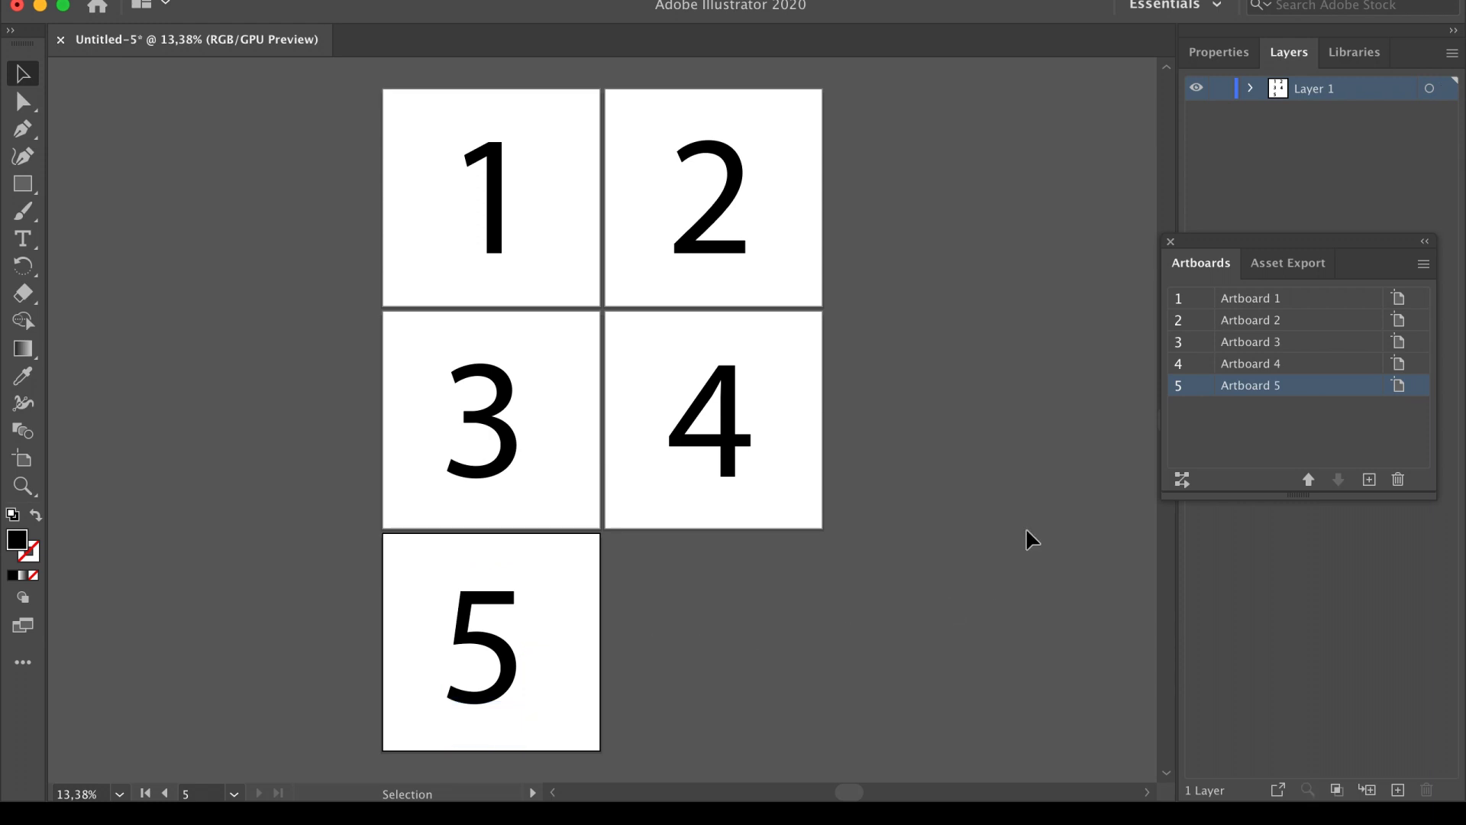
Rearrange all artboards with the Grid by Column layout in 3 rows, moving the artwork along with them
click(1182, 479)
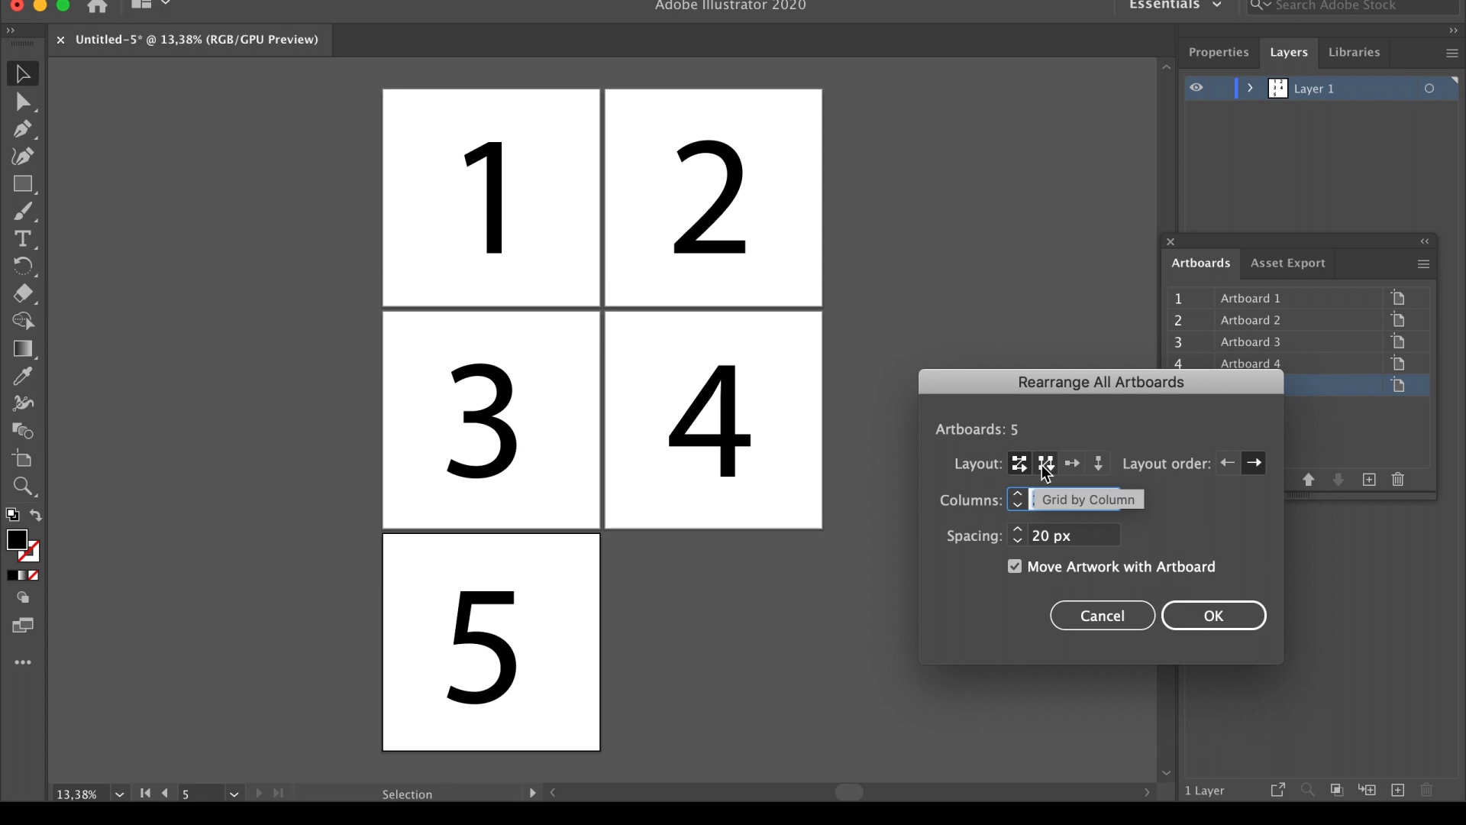
click(1046, 466)
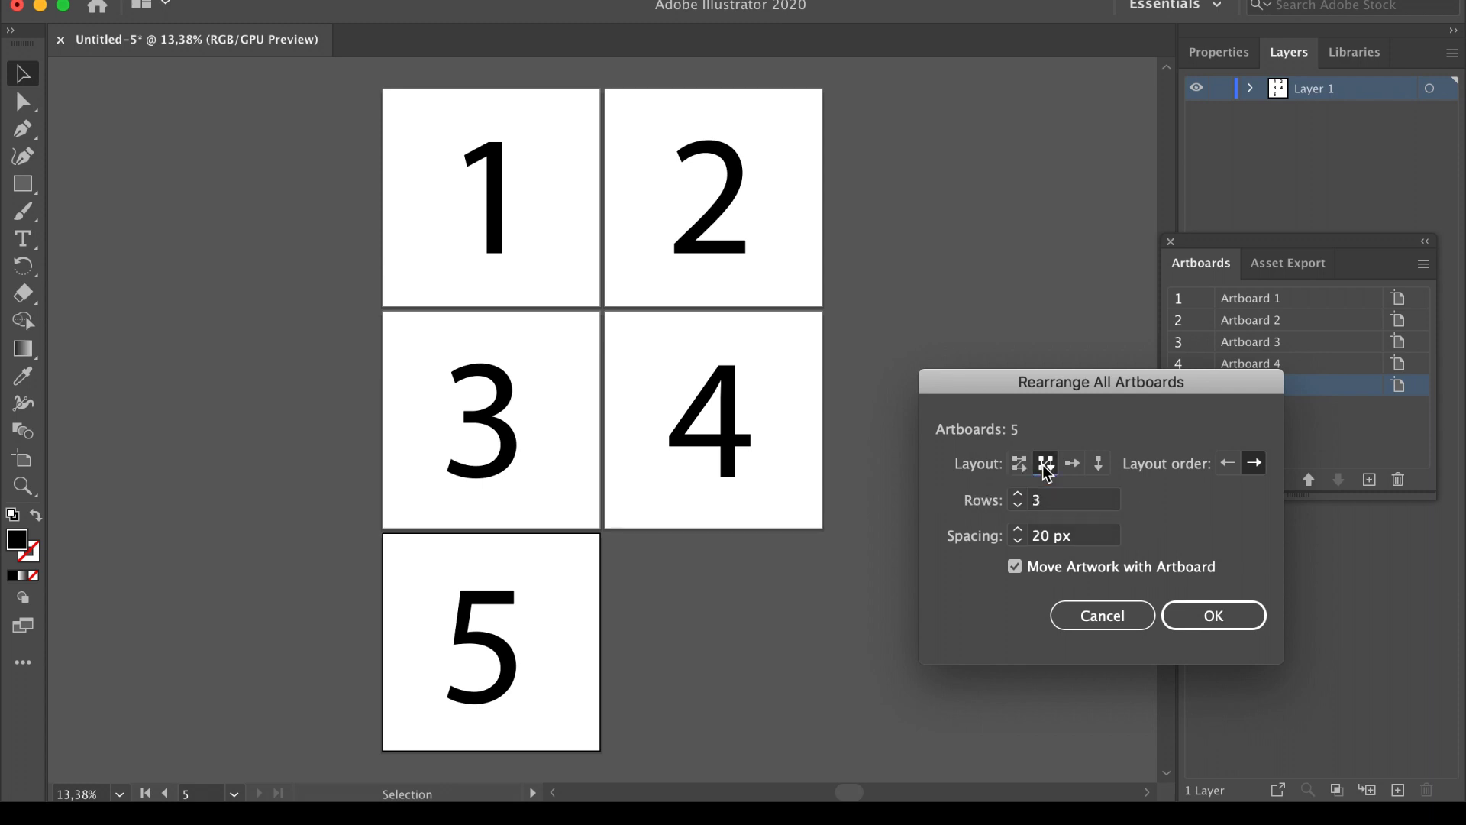
click(1062, 504)
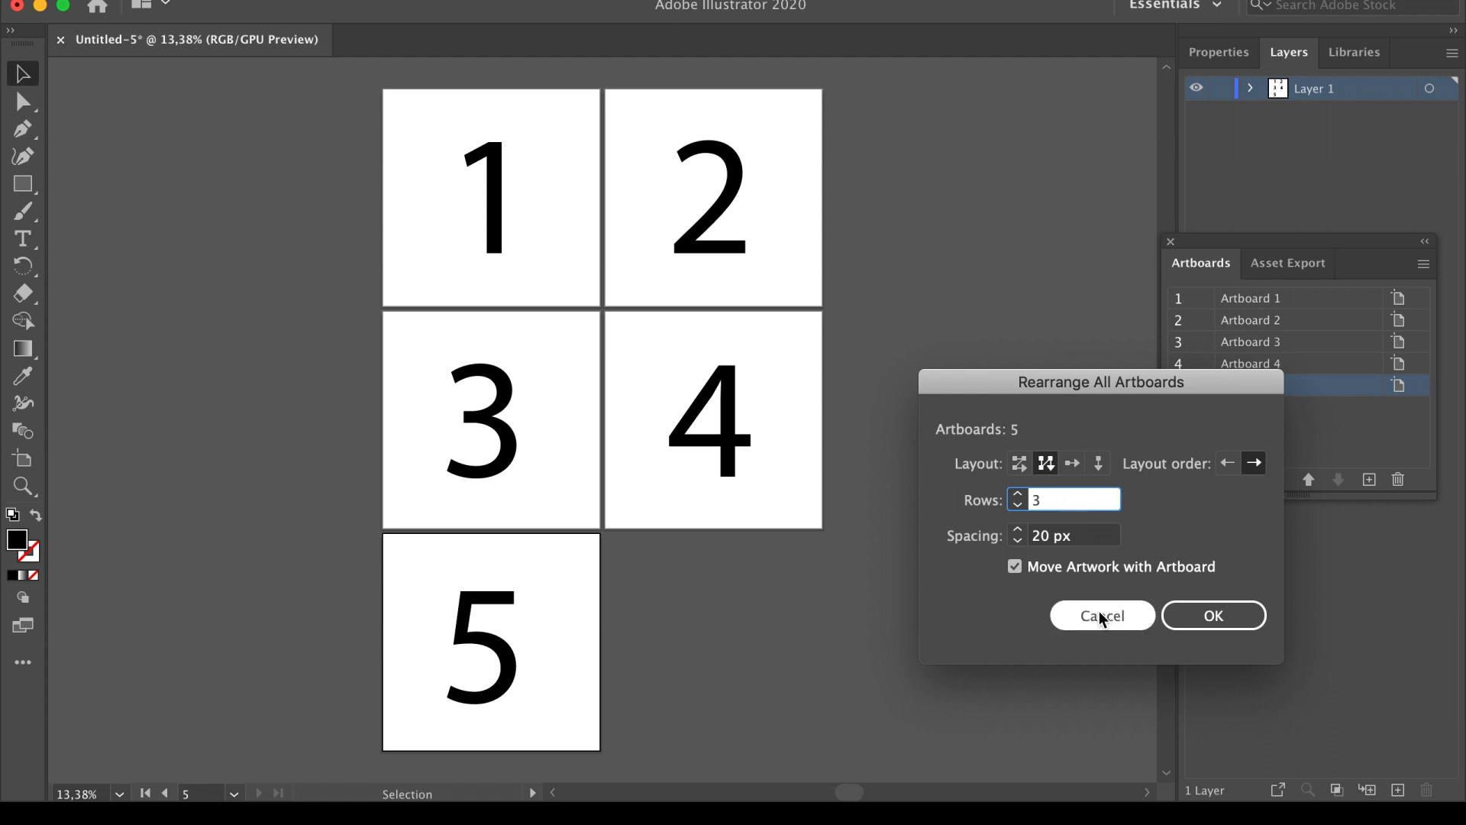
click(1214, 617)
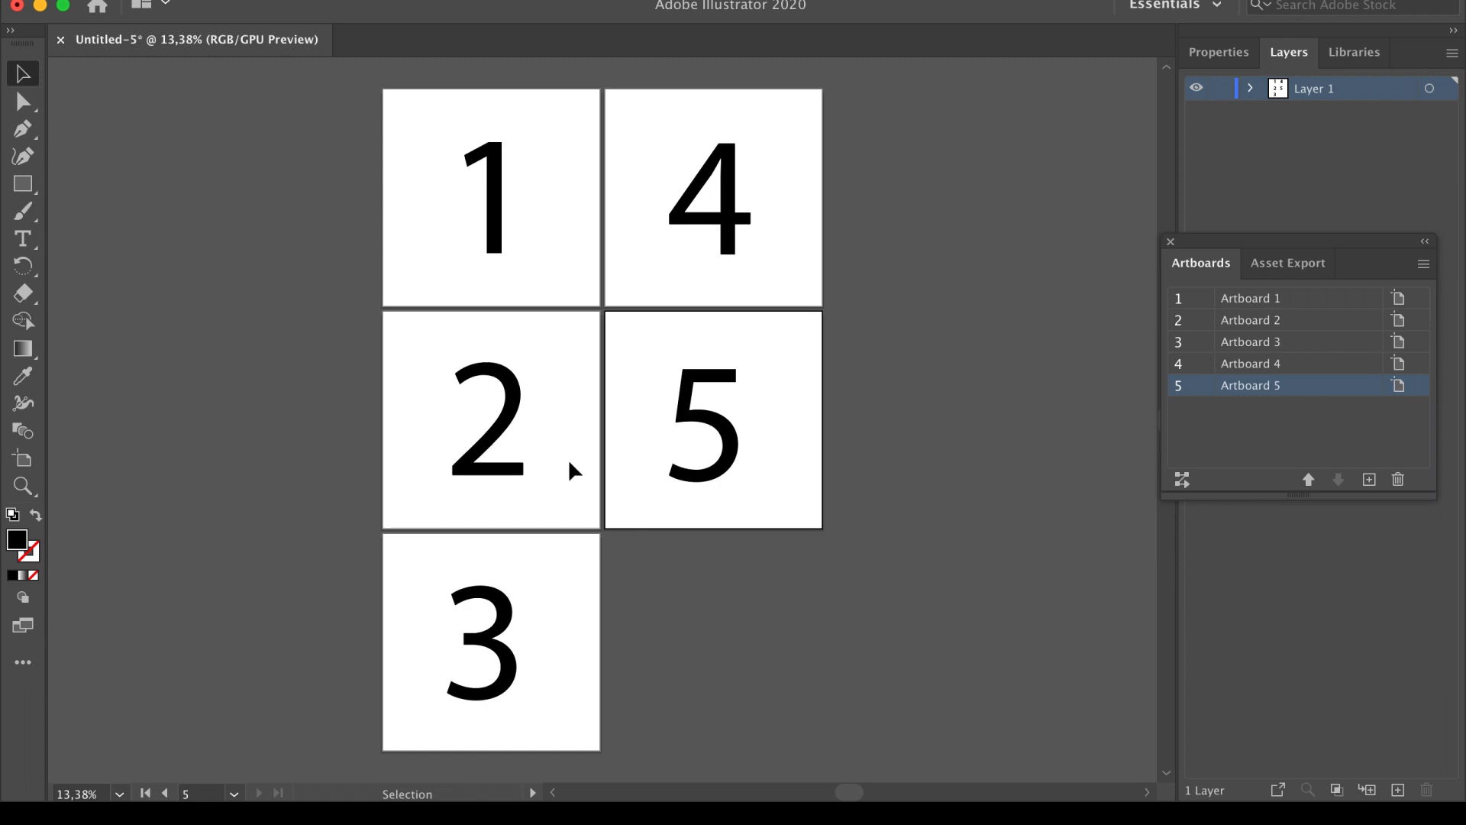
Rearrange all artboards into a single row with the Arrange by Row layout, moving the artwork with them
click(1183, 480)
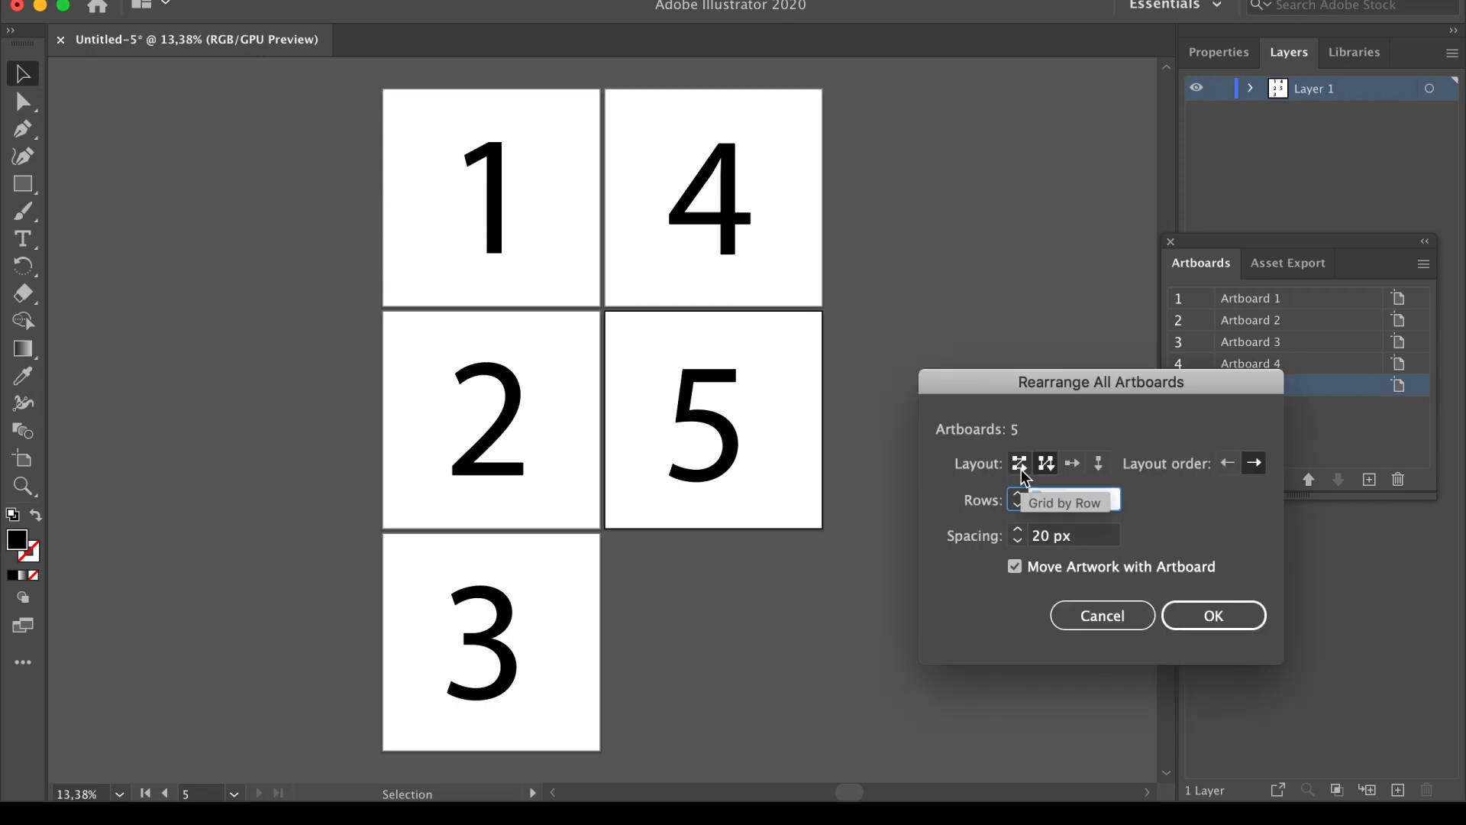
click(1072, 463)
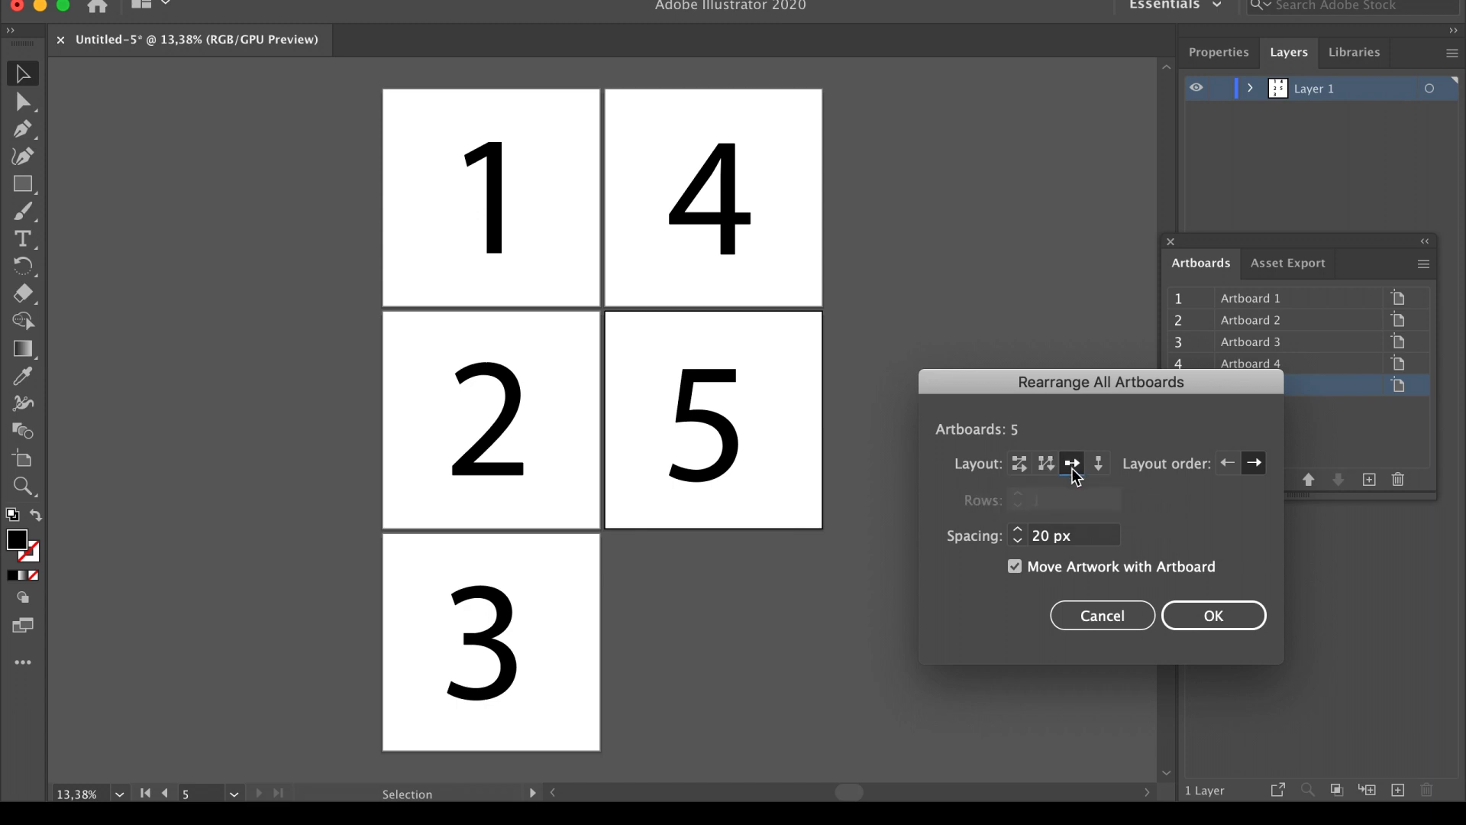
click(1196, 625)
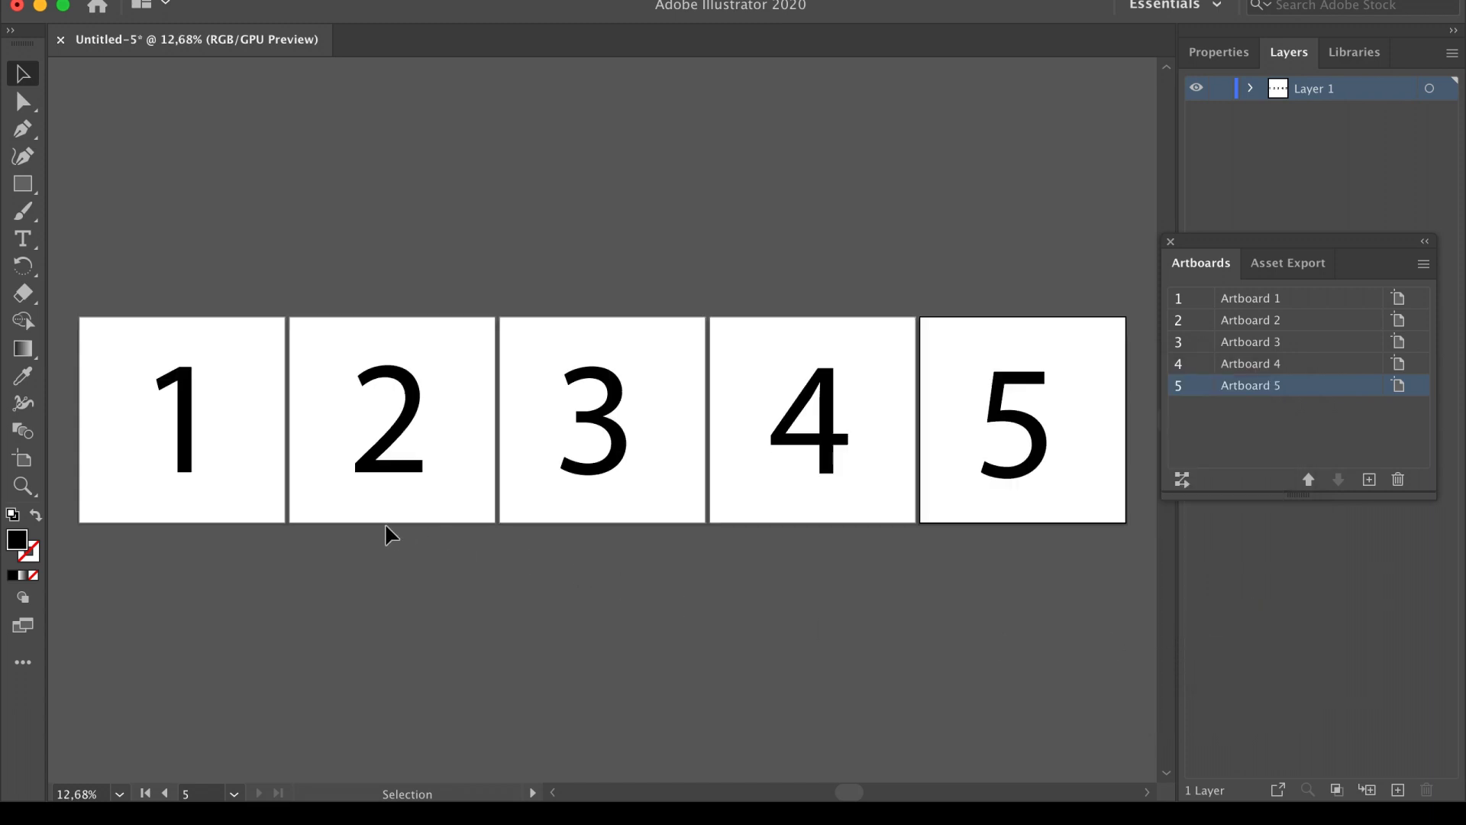
Rearrange all artboards into a single column with the Arrange by Column layout, moving the artwork with them
click(1182, 479)
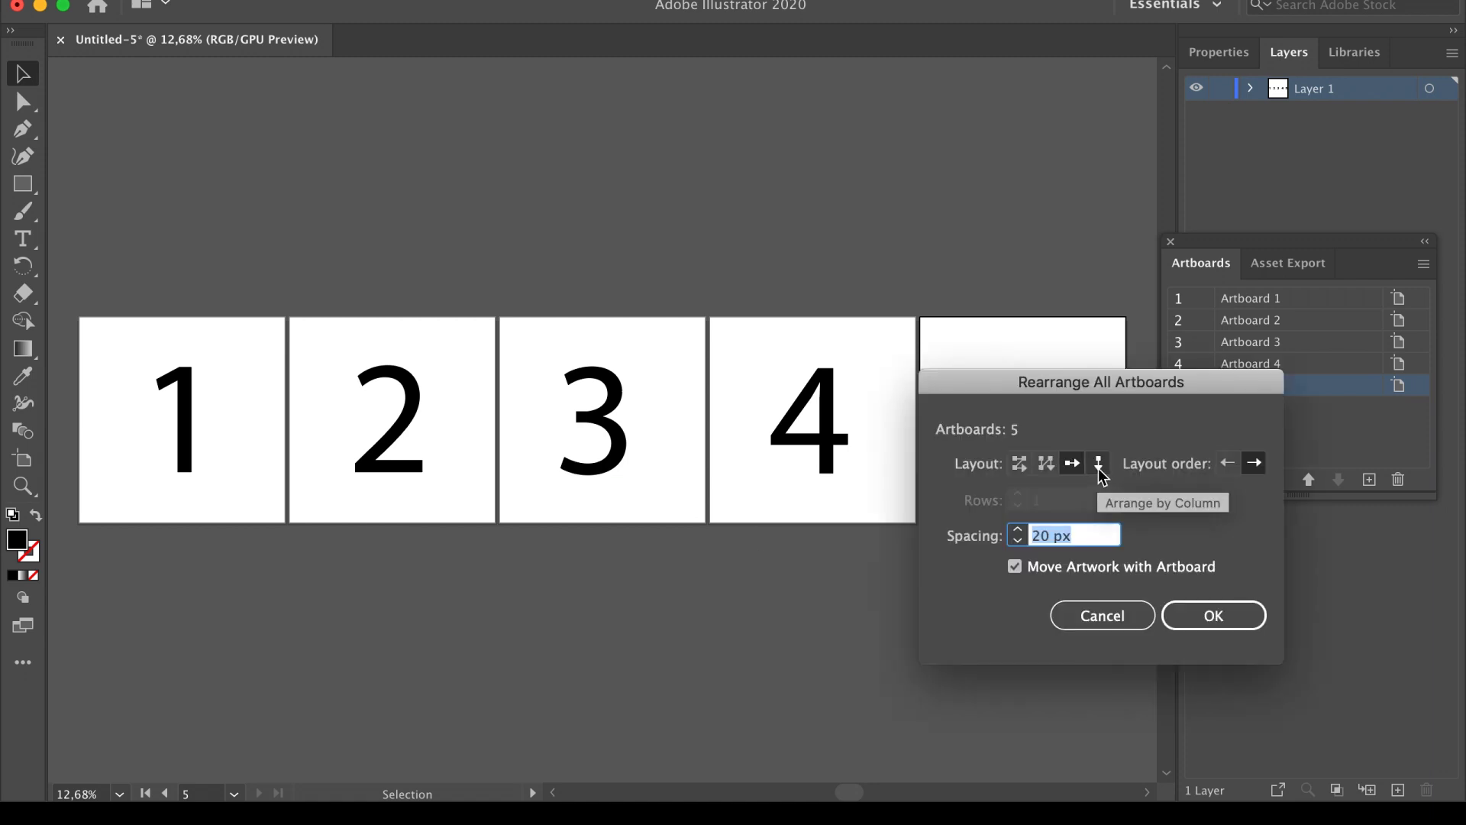
click(1099, 463)
click(1214, 615)
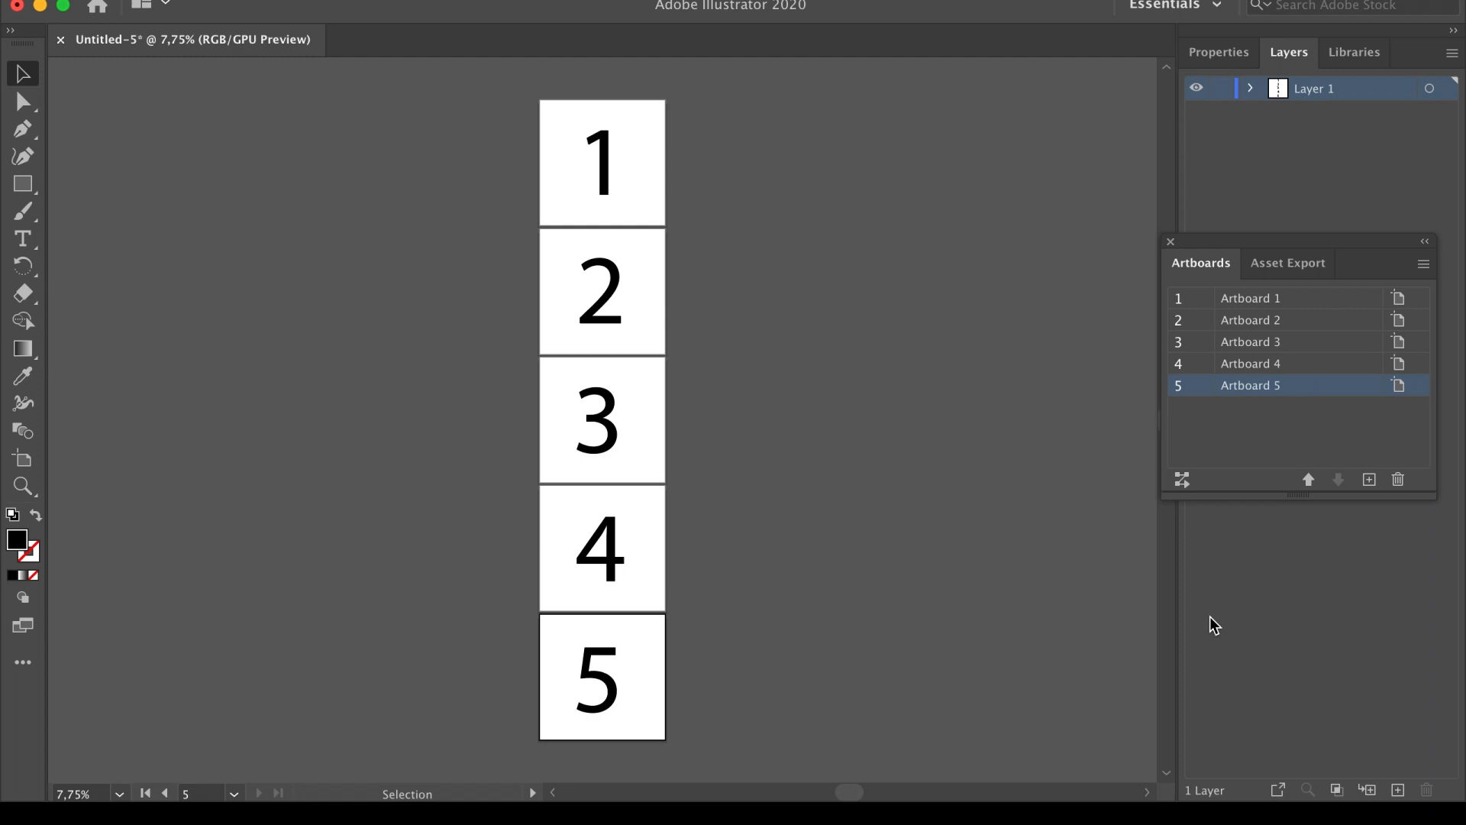
Rearrange all artboards with the Grid by Row layout in 4 columns
click(1184, 482)
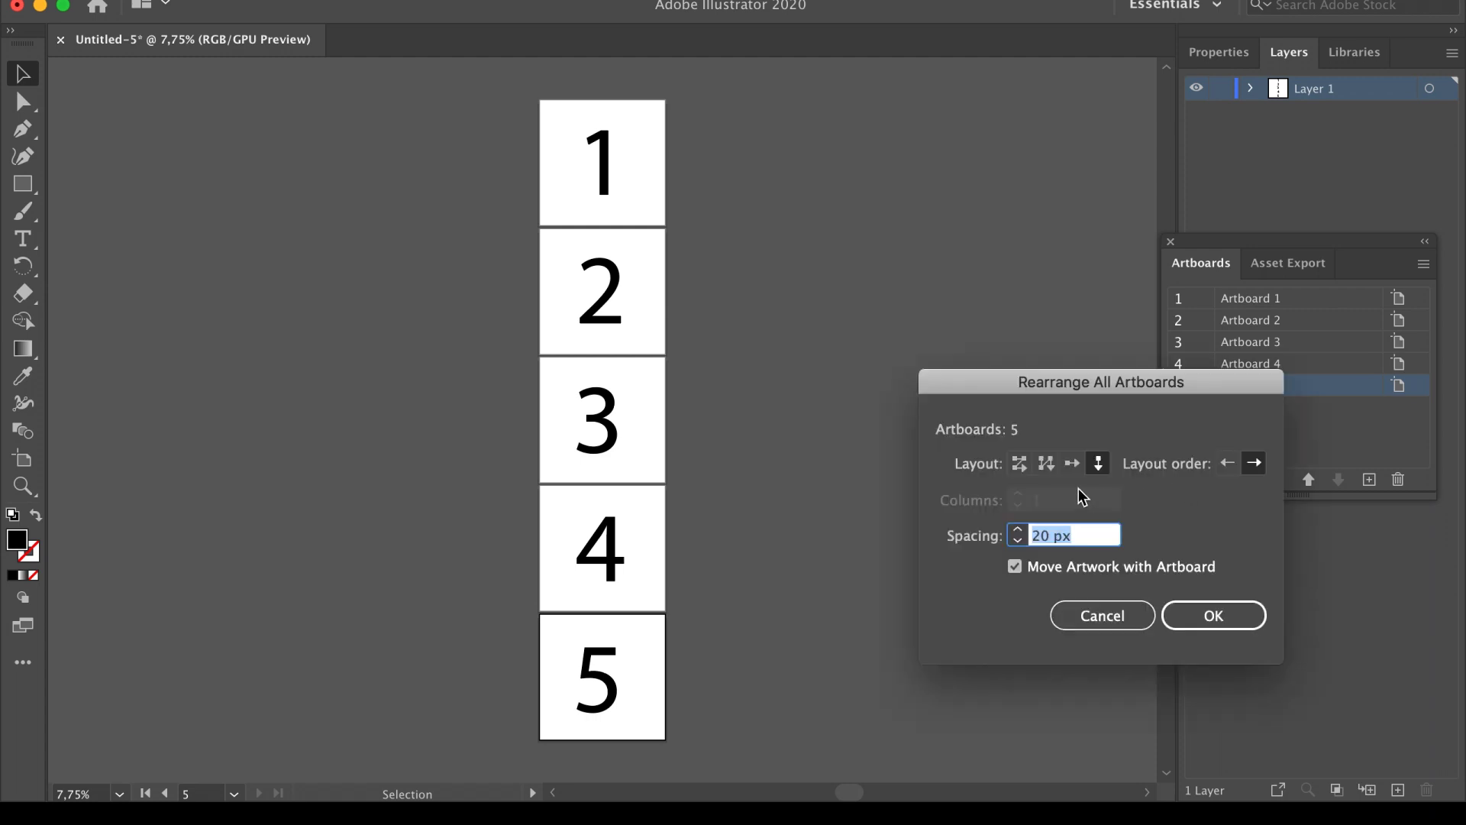
click(1019, 466)
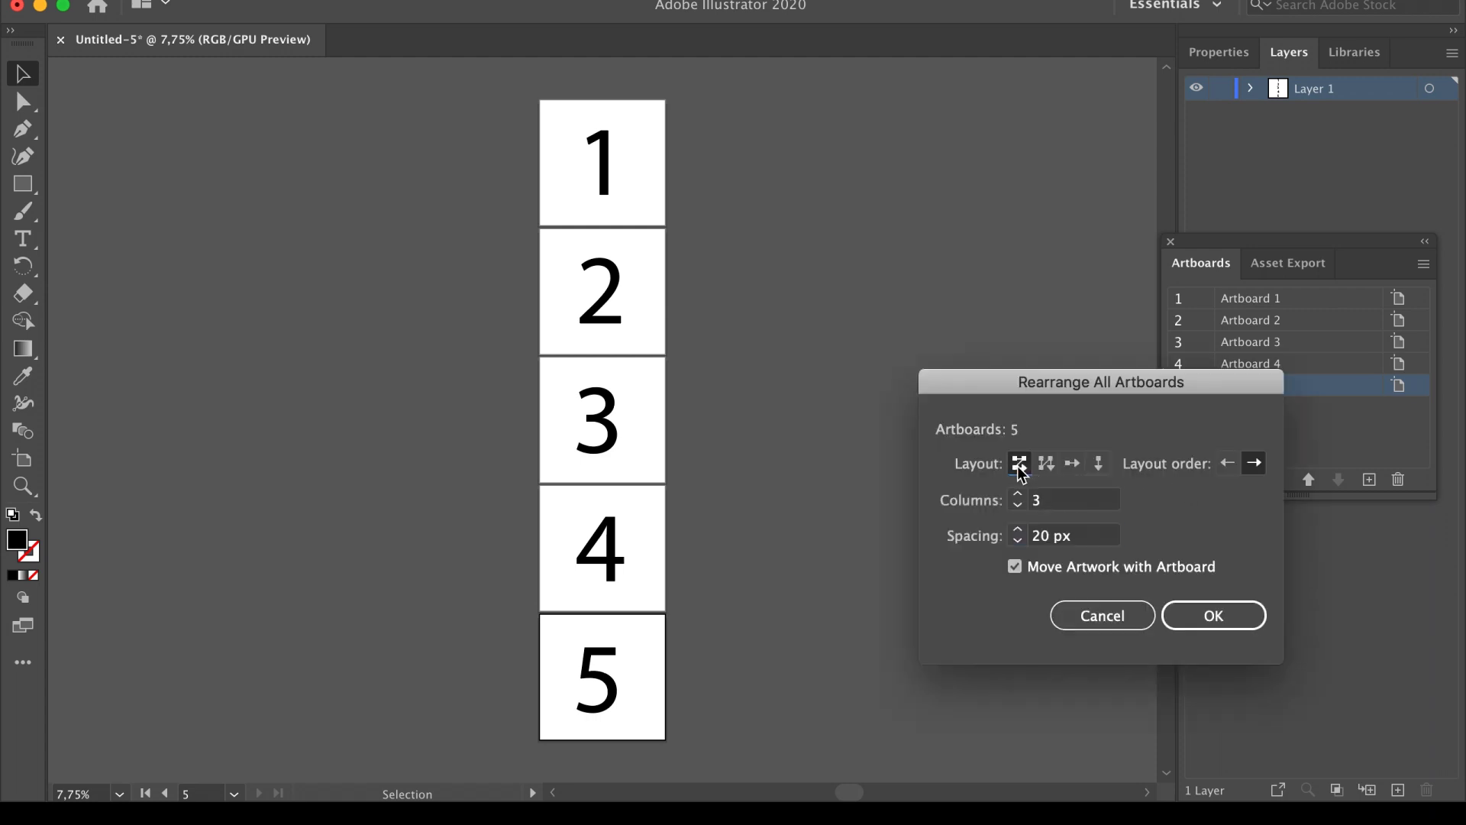
click(1073, 504)
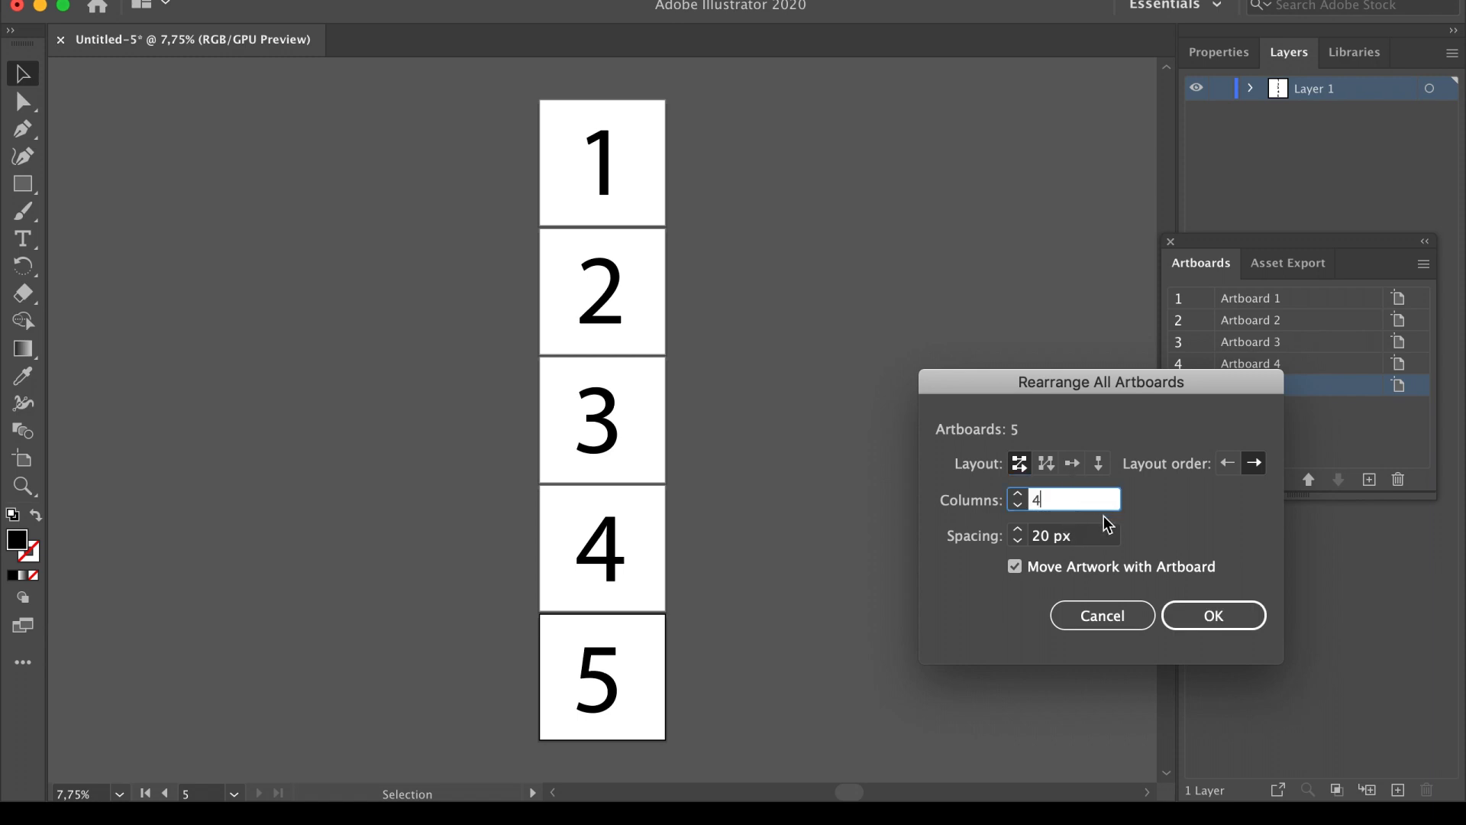
text(4)
click(1189, 611)
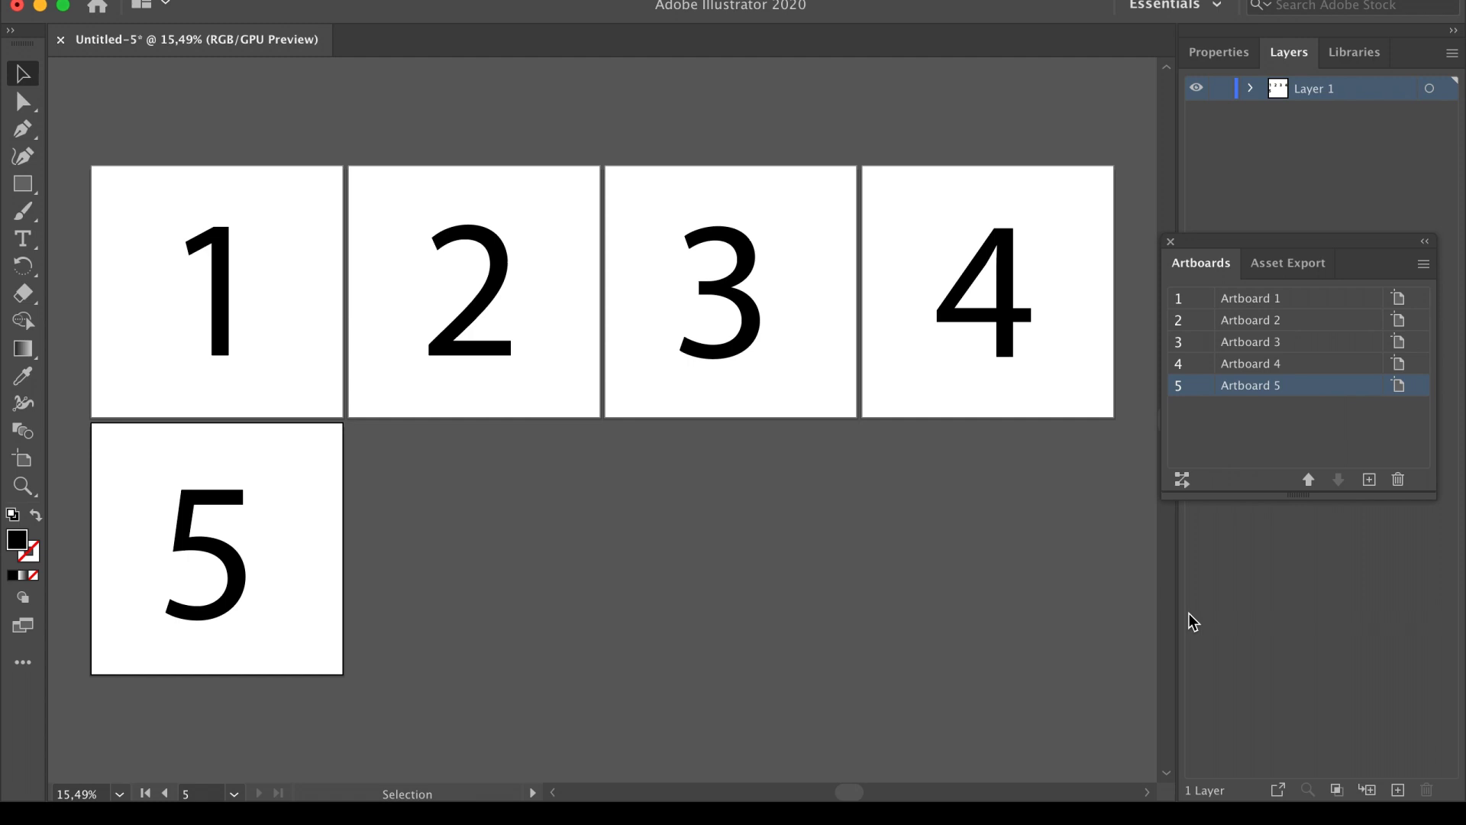
Reduce the Grid by Row arrangement of all artboards to 2 columns
click(1183, 482)
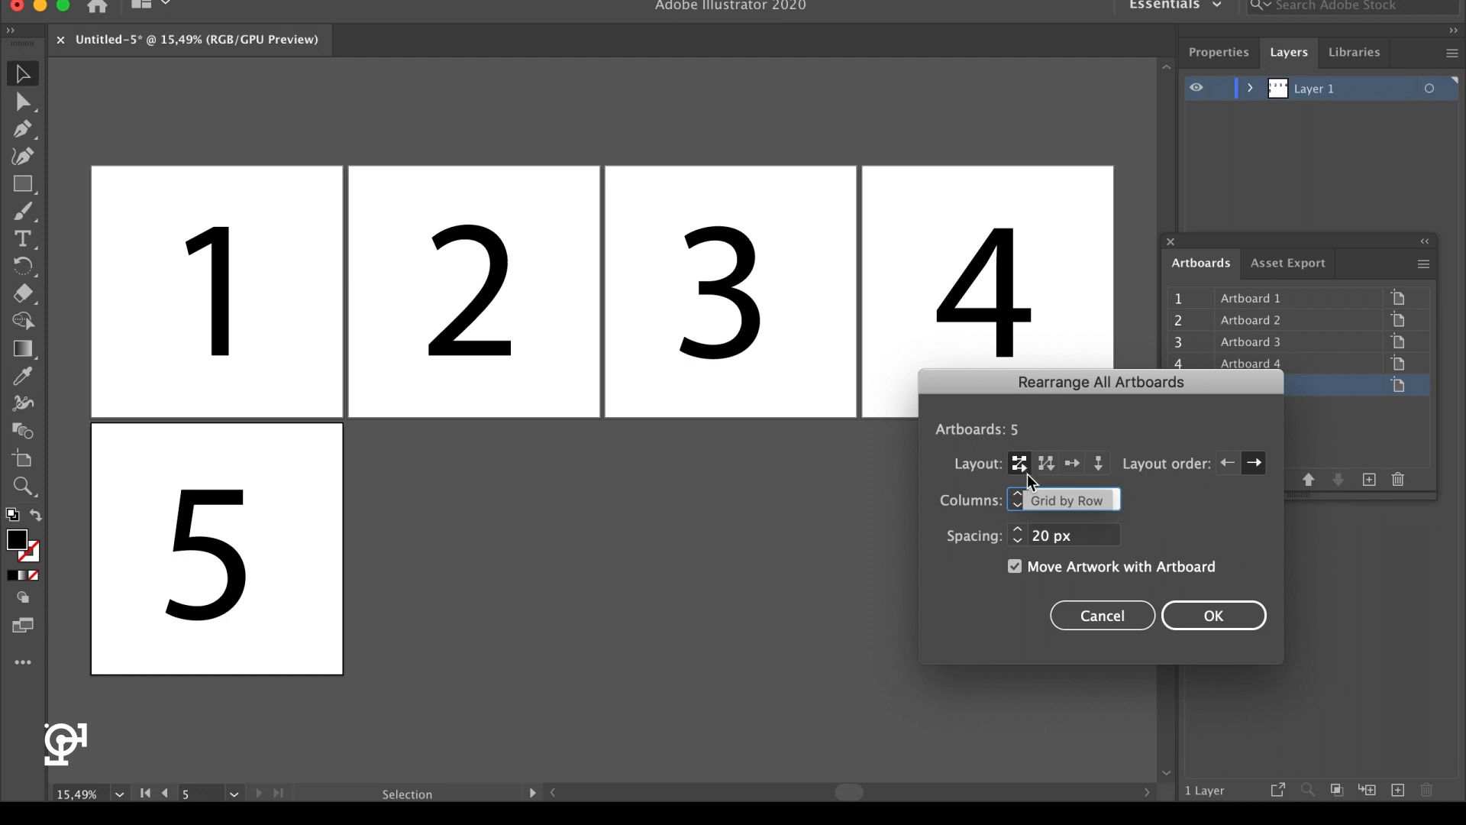
key(BackSpace)
text(2)
click(1204, 618)
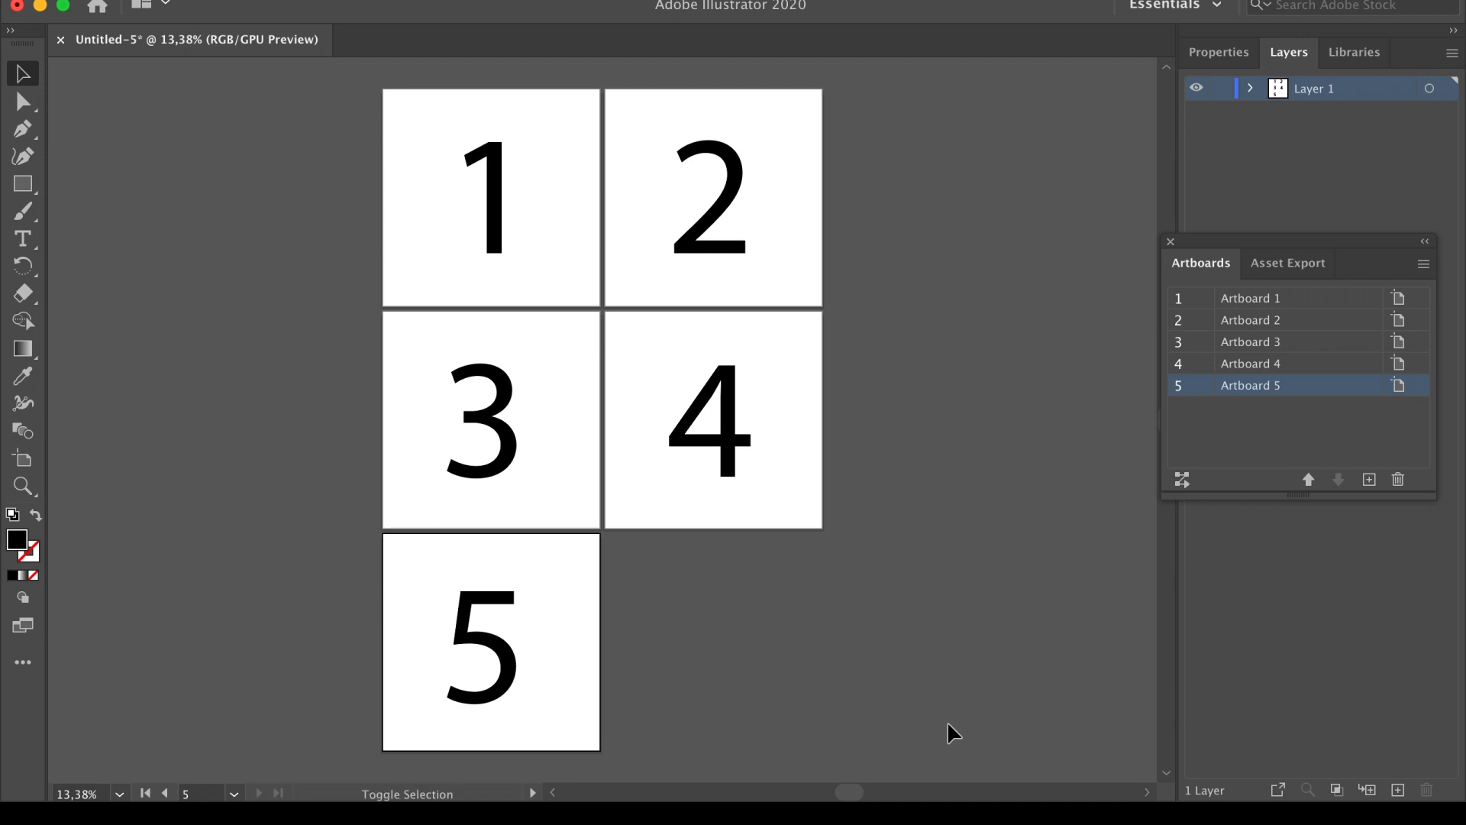
Scatter Artboards 5, 3, 2 and 4 around the canvas with the Artboard tool, leaving Artboard 1 in place
key(shift+o)
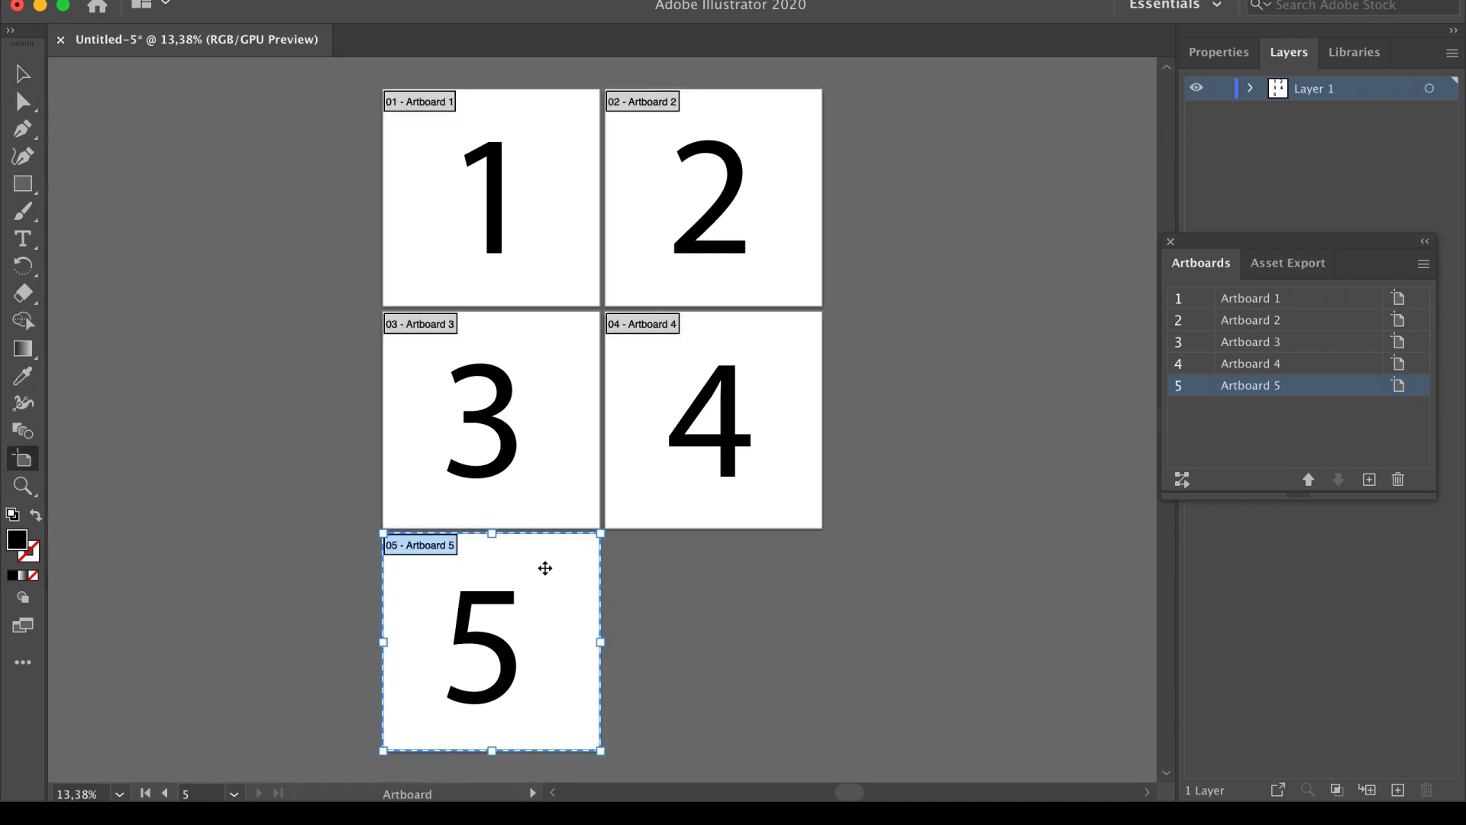
drag(545, 569, 1009, 347)
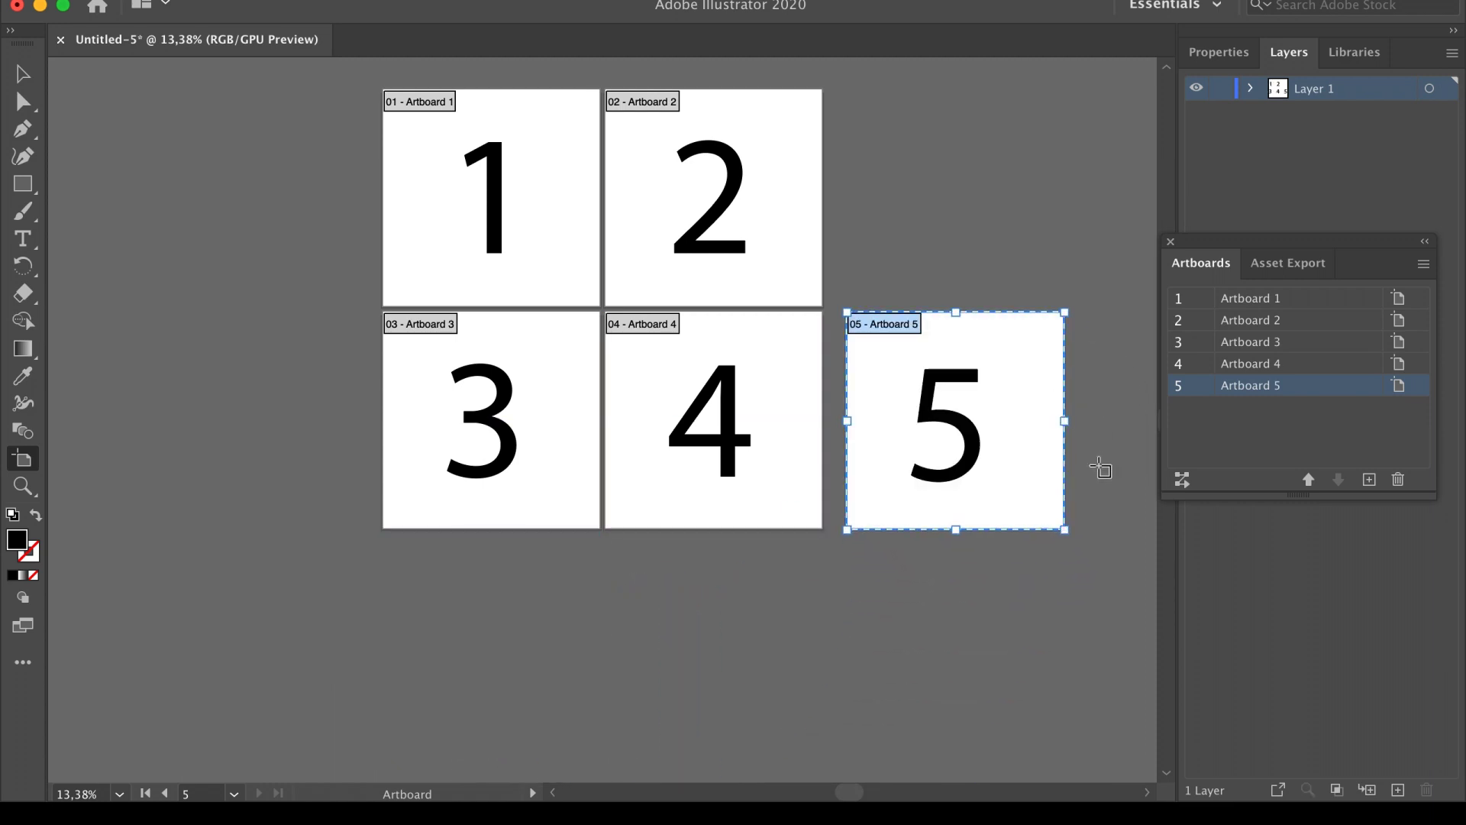
drag(1018, 359, 320, 349)
drag(546, 405, 1018, 386)
drag(819, 219, 950, 225)
drag(786, 416, 753, 588)
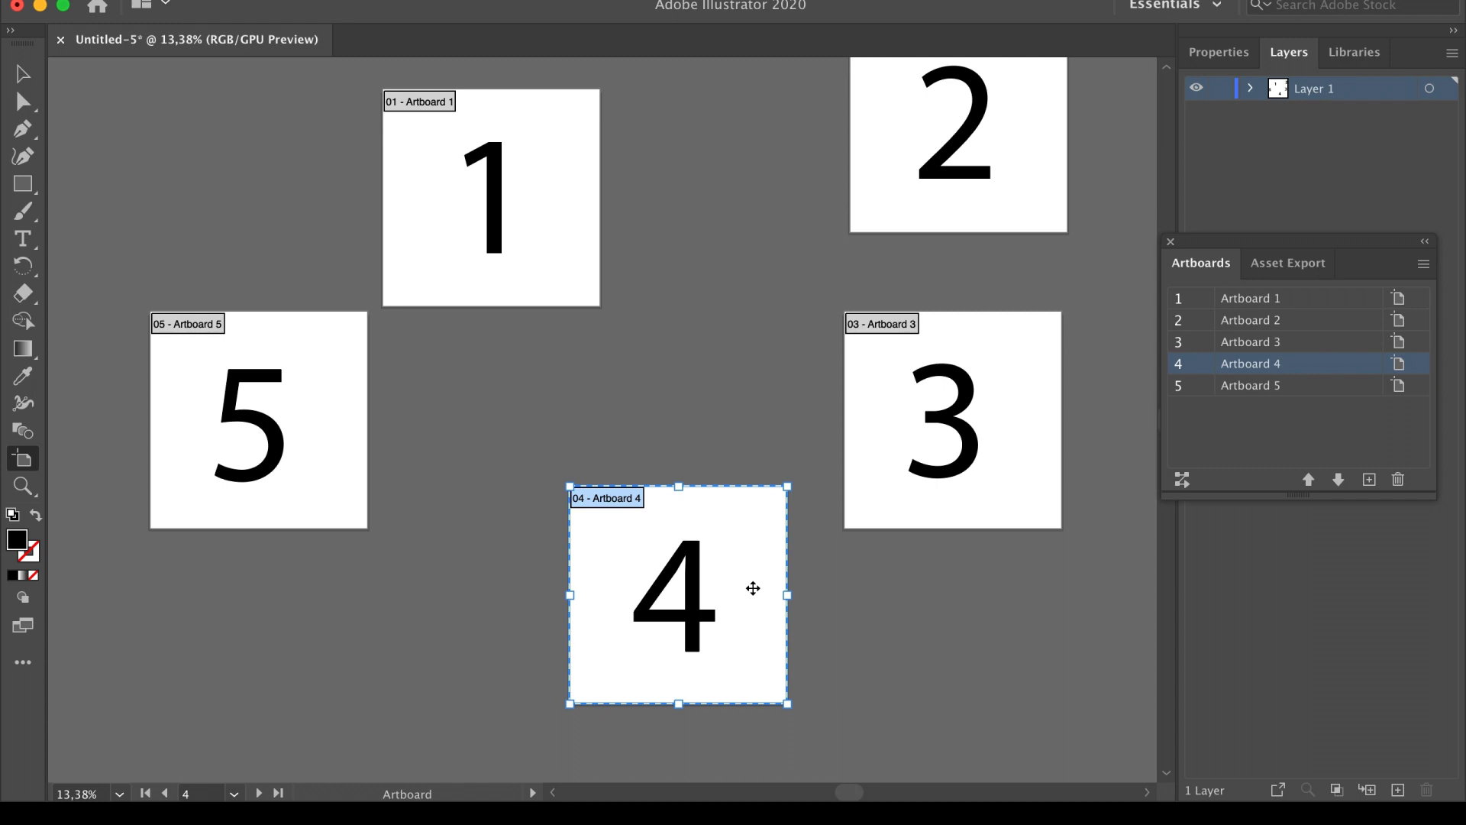
Nudge Artboard 4 in large increments upward, downward and sideways, keeping it between Artboards 5 and 3
drag(753, 589, 753, 588)
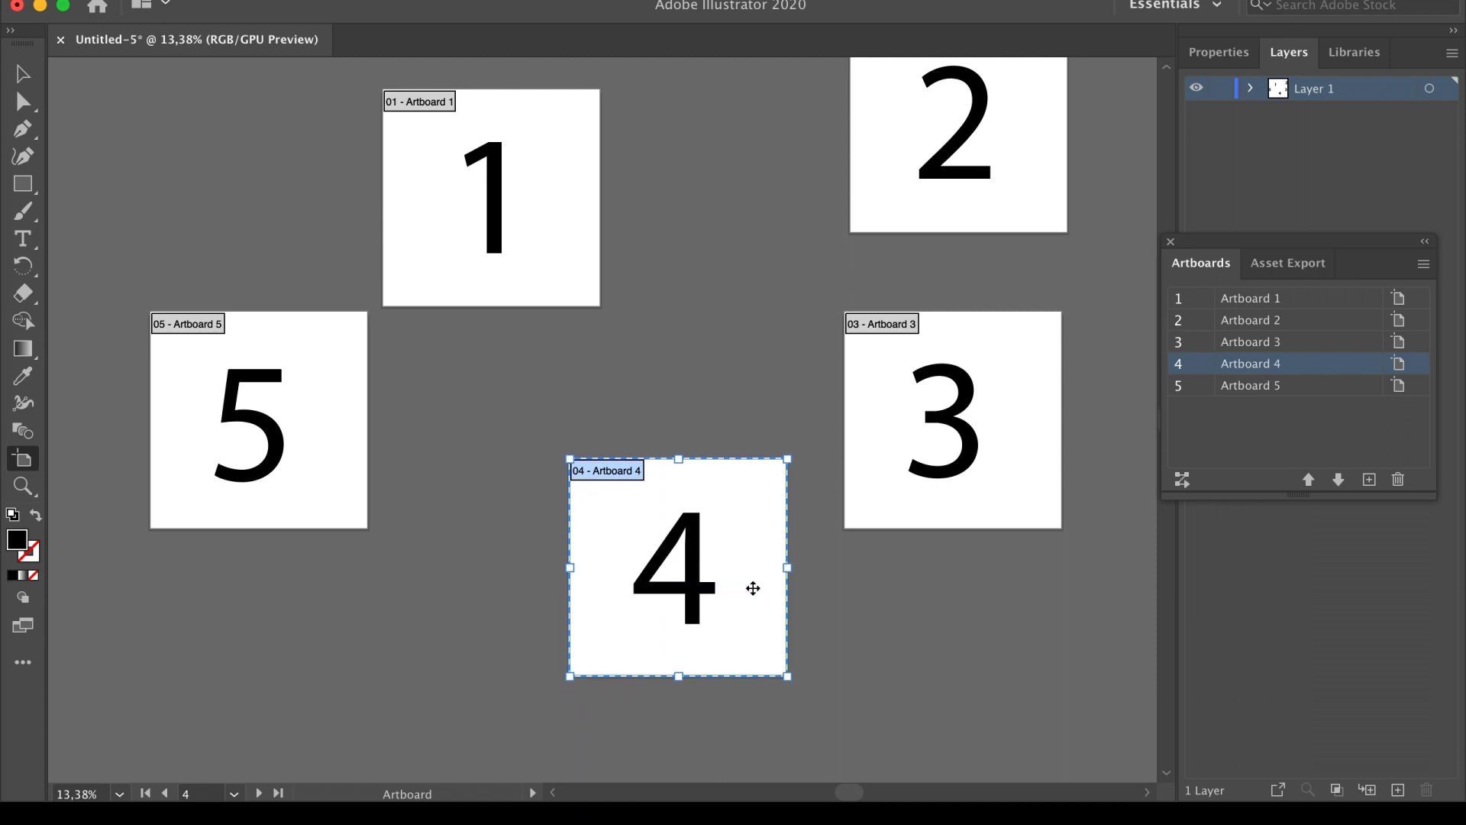
key(shift+Up)
key(shift+Up)
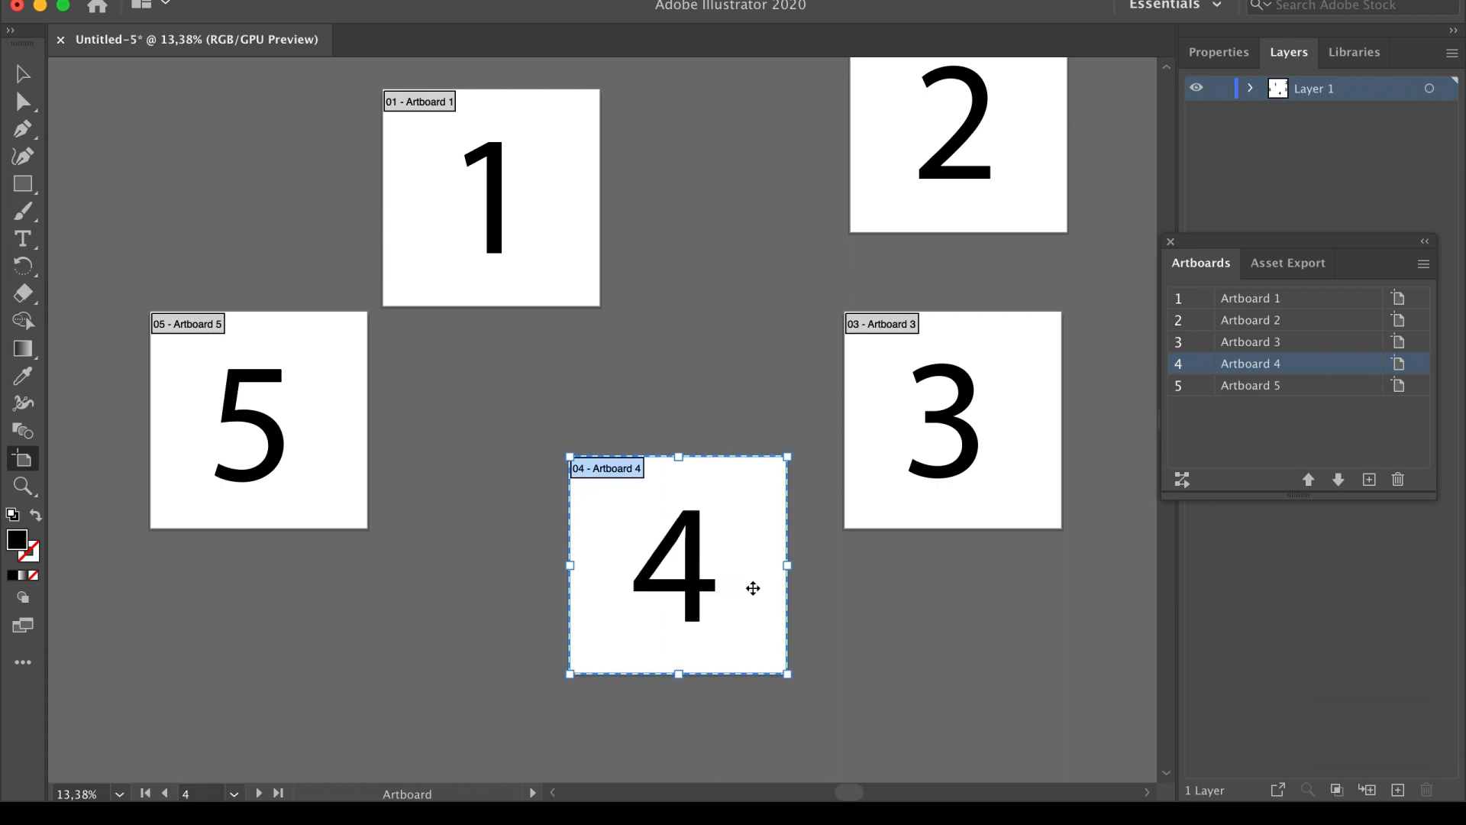
key(shift+Up)
key(shift+Up)
key(shift+Up)
key(shift+Up)
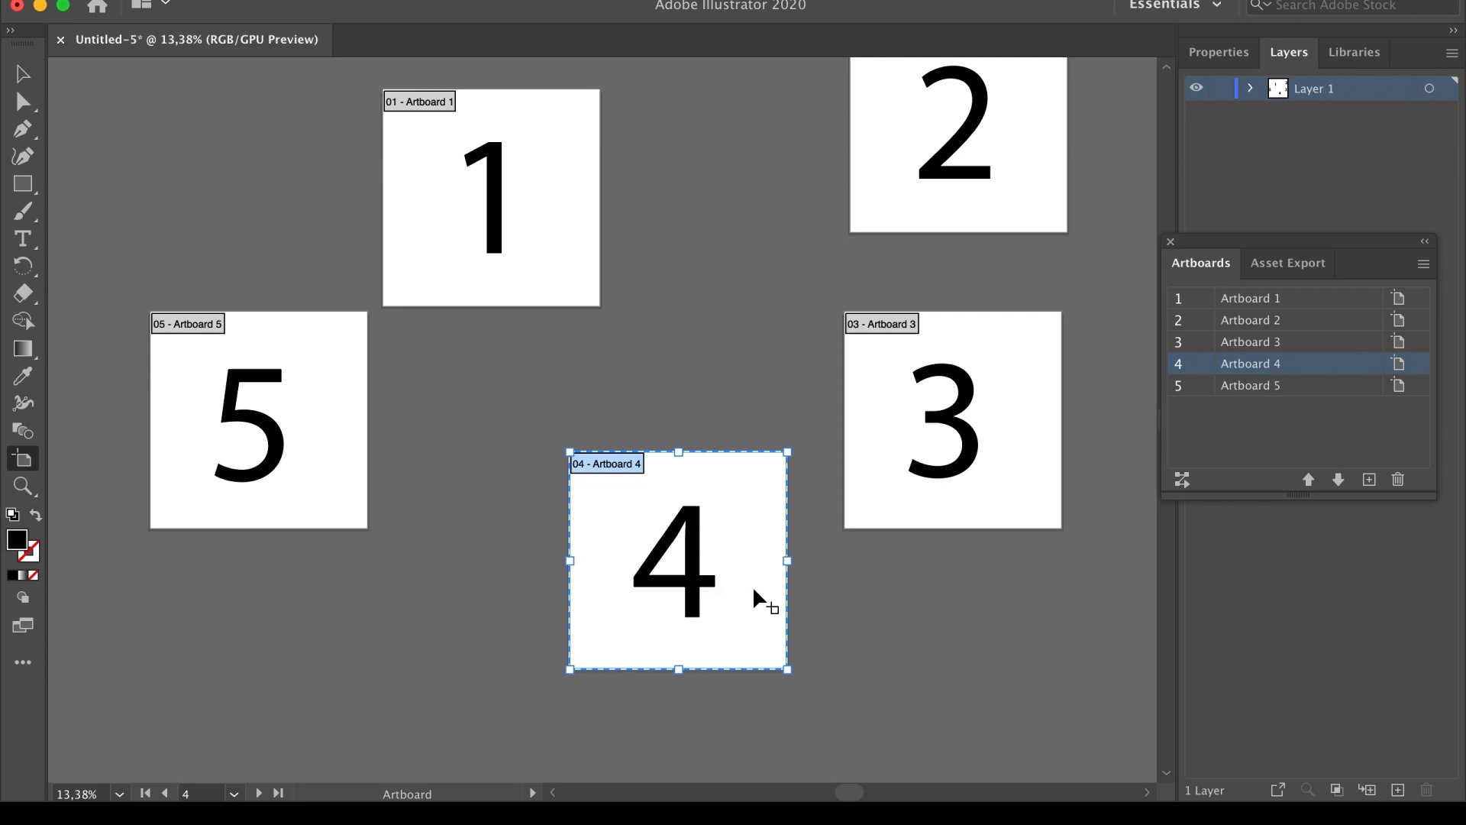
key(shift+Up)
key(shift+Up)
key(shift+Up)
key(shift+Up)
key(shift+Up)
key(shift+Up)
key(shift+Up)
key(shift+Up)
key(shift+Up)
key(shift+Up)
key(shift+Up)
key(shift+Up)
key(shift+Up)
key(shift+Up)
key(shift+Up)
key(shift+Up)
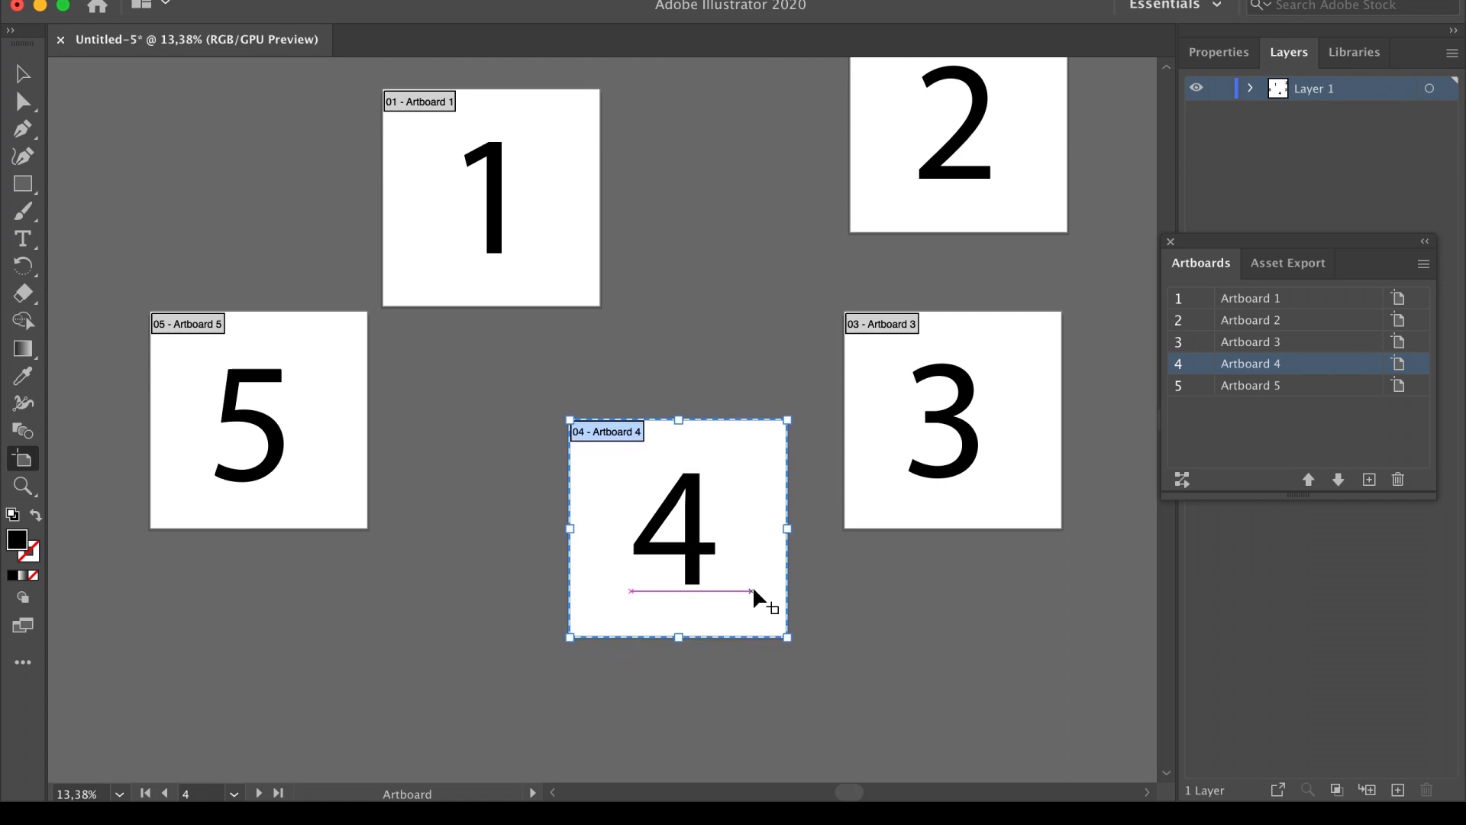
key(shift+Up)
key(shift+Up)
key(shift+Up)
key(shift+Up)
key(shift+Up)
key(shift+Up)
key(shift+Up)
key(shift+Up)
key(shift+Up)
key(shift+Up)
key(shift+Up)
key(shift+Down)
key(shift+Down)
key(shift+Down)
key(shift+Down)
key(shift+Down)
key(shift+Left)
key(shift+Left)
key(shift+Left)
key(shift+Down)
key(shift+Down)
key(shift+Down)
key(shift+Down)
key(shift+Down)
key(shift+Down)
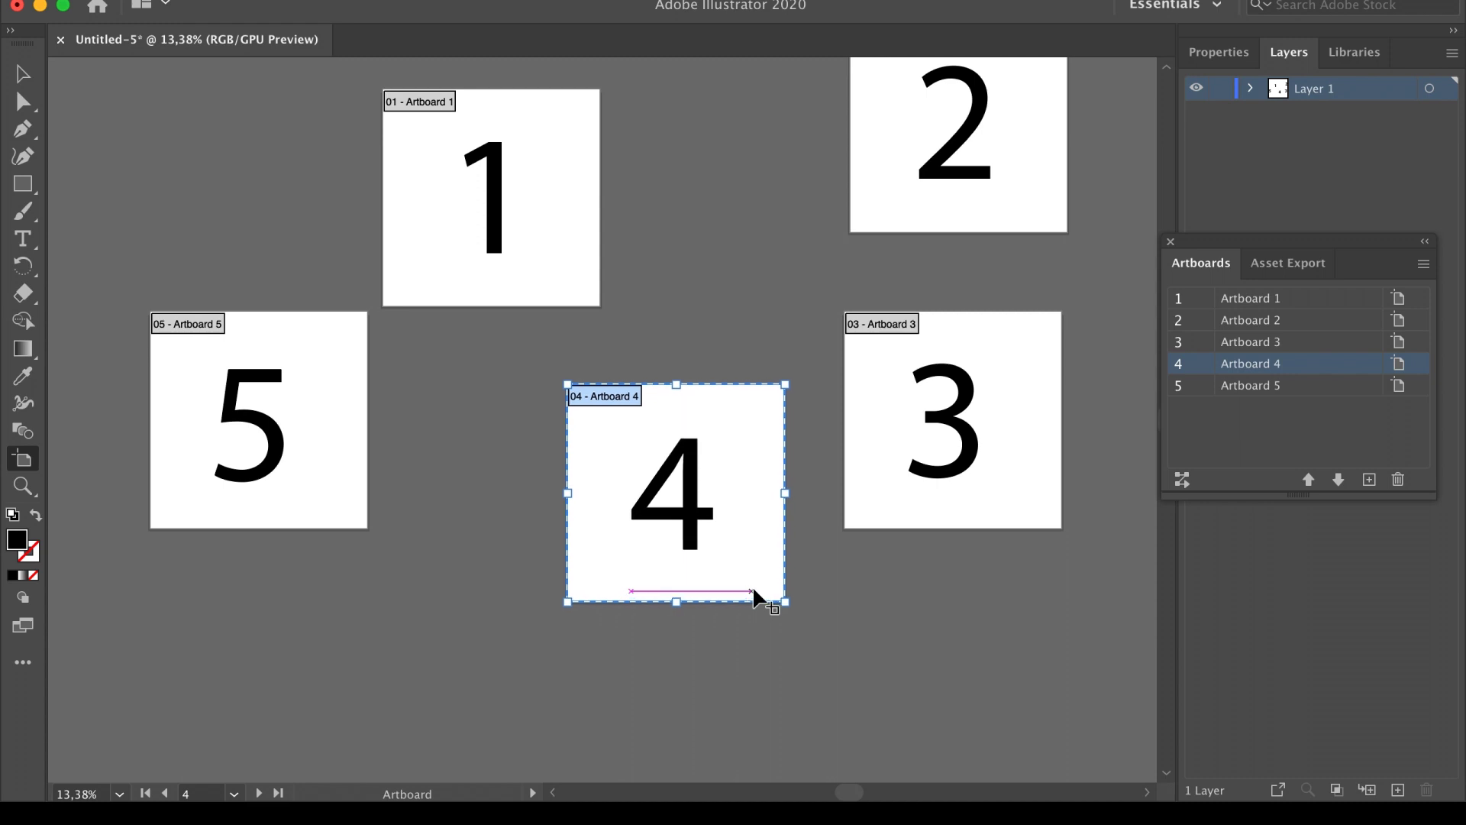
key(shift+Right)
key(shift+Down)
key(shift+Down)
key(shift+Down)
key(shift+Down)
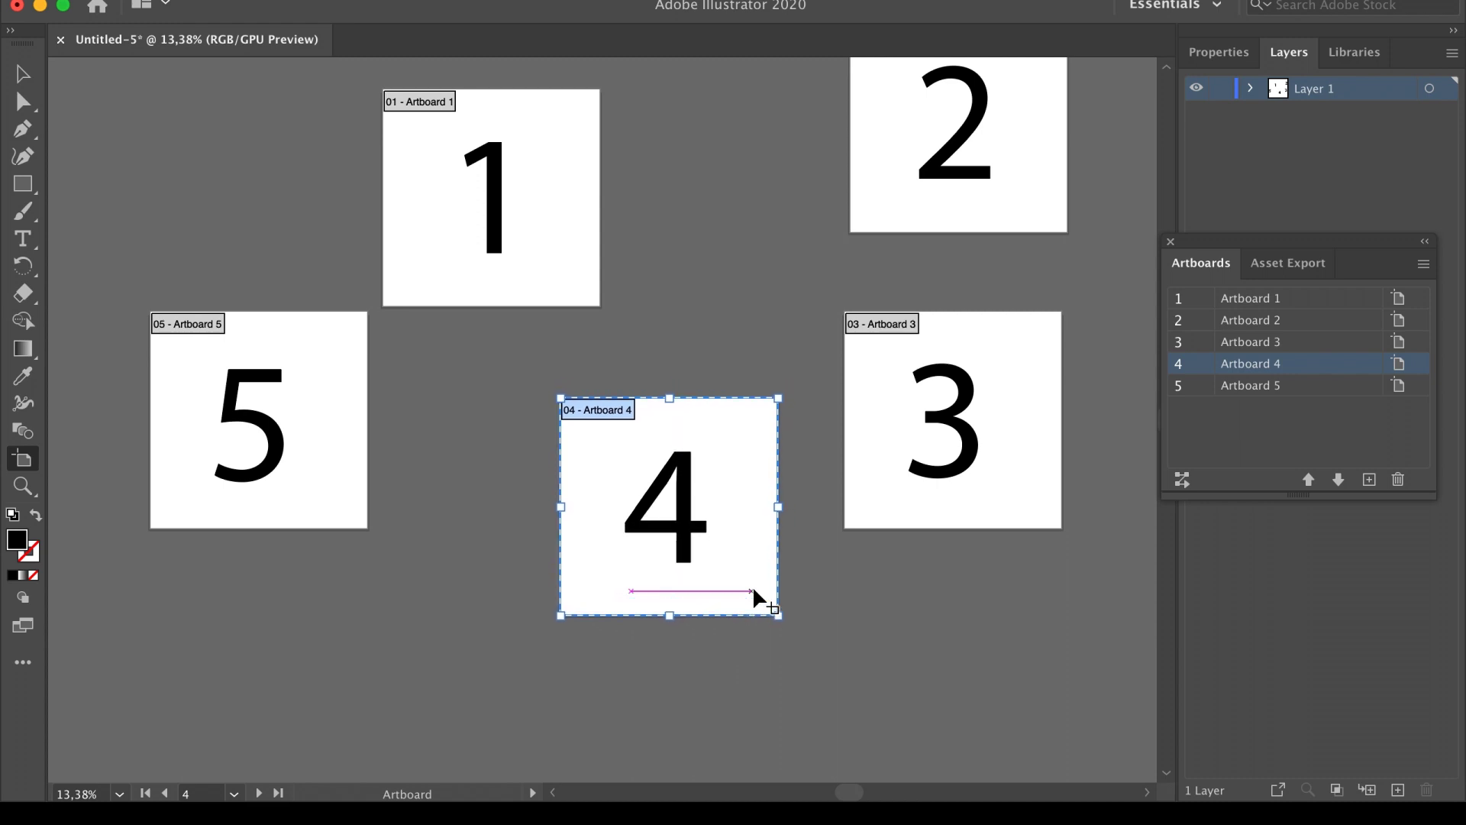
key(shift+Right)
key(shift+Right)
key(shift+Down)
key(shift+Down)
key(shift+Down)
key(shift+Down)
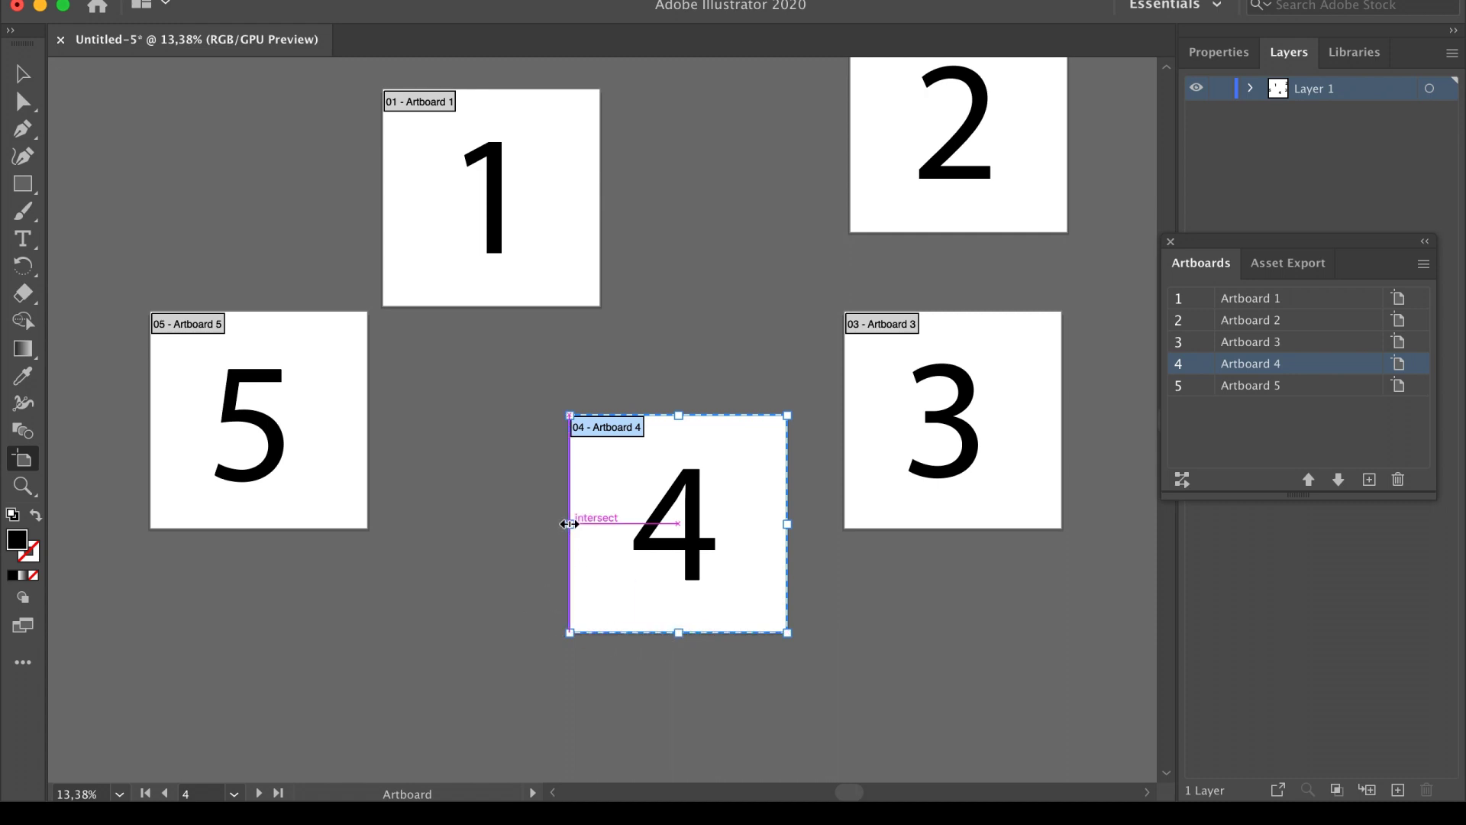
Enlarge Artboard 4 outward from its left edge, its top edge and its lower-right corner
drag(570, 524, 492, 523)
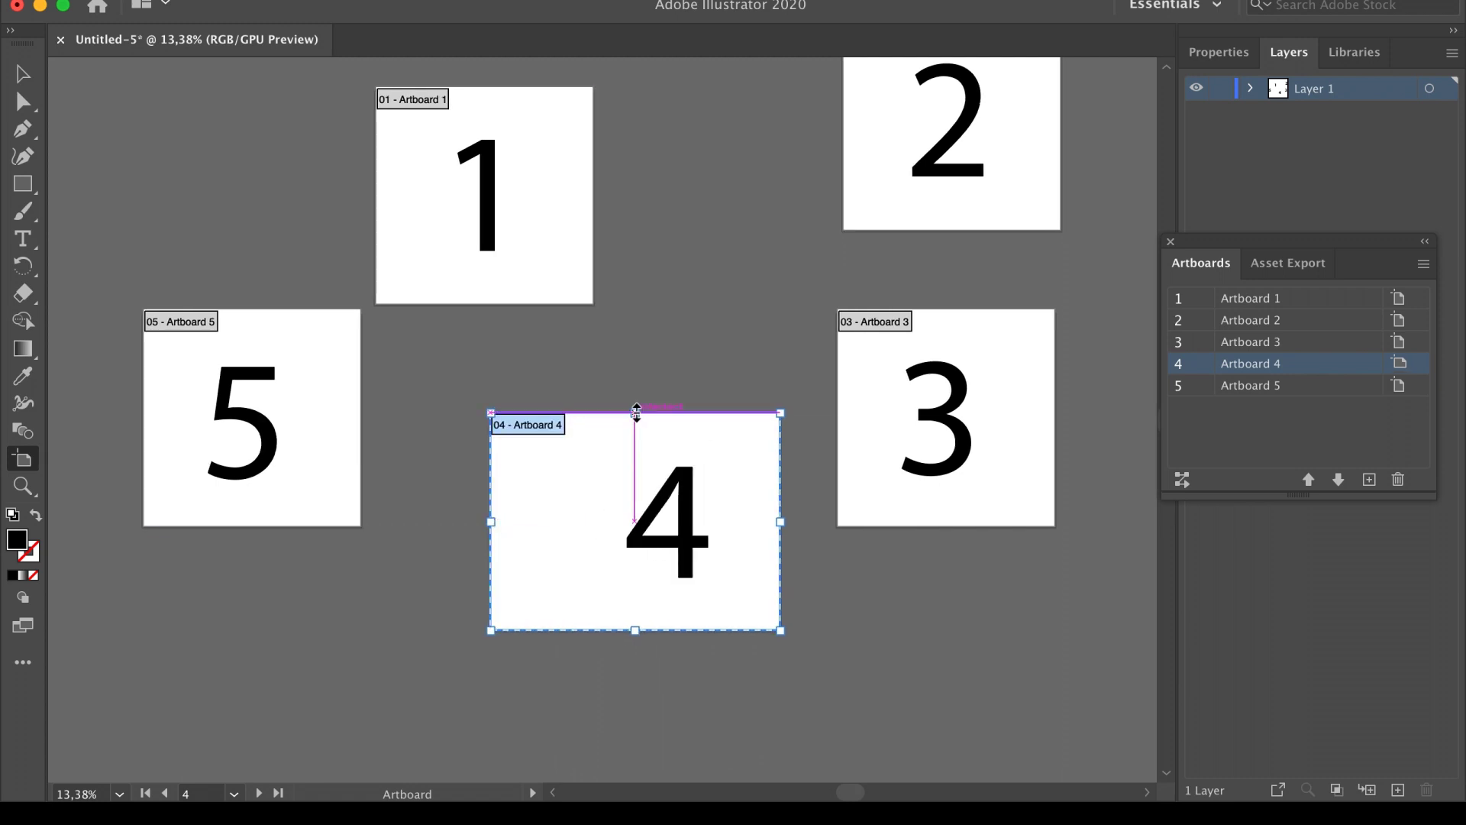
drag(637, 412, 635, 359)
drag(781, 631, 812, 707)
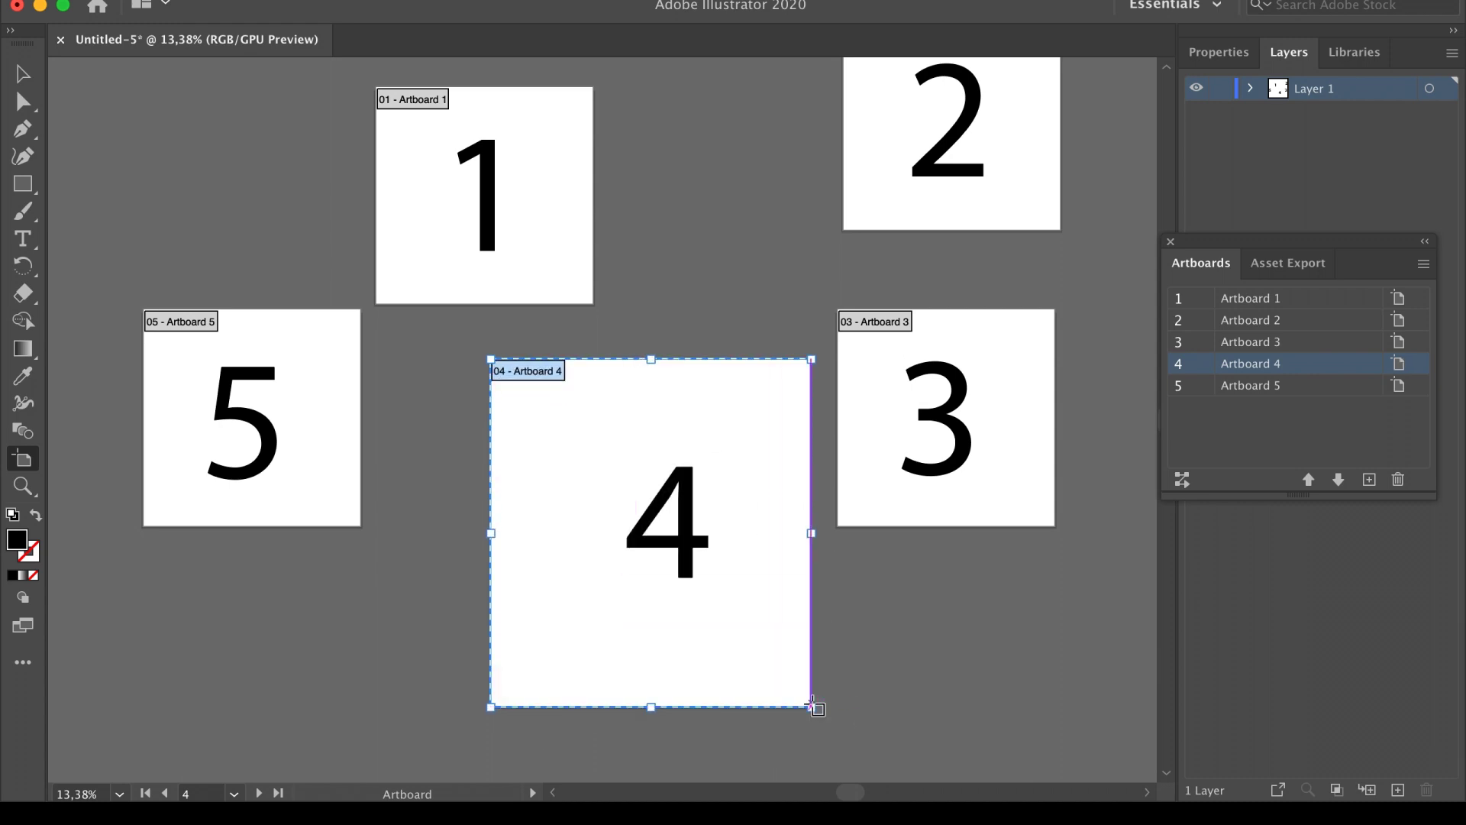
Undo the three size changes made to Artboard 4 and leave artboard editing
key(super+z)
key(super+z)
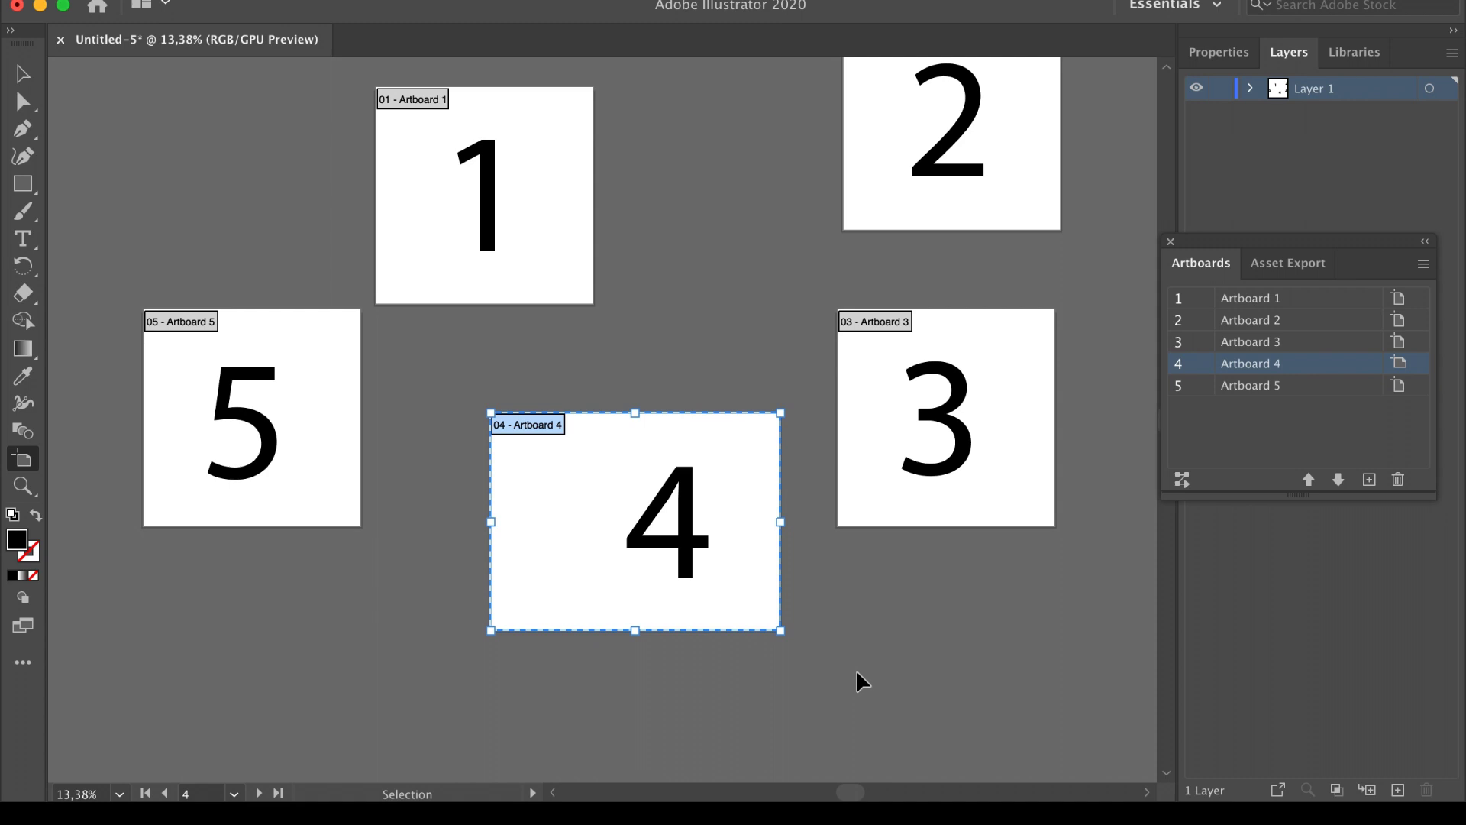
key(super+z)
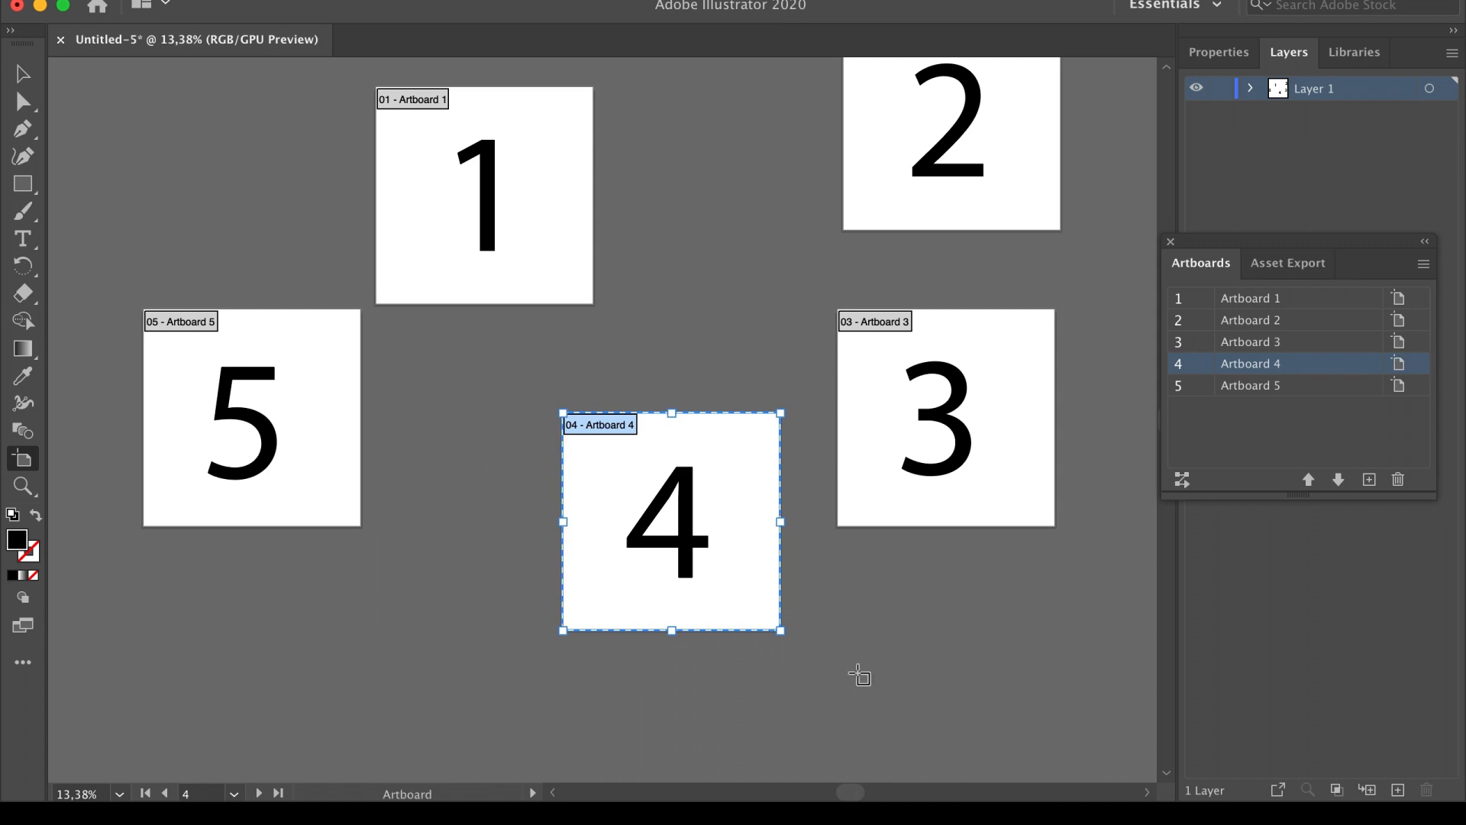
key(Escape)
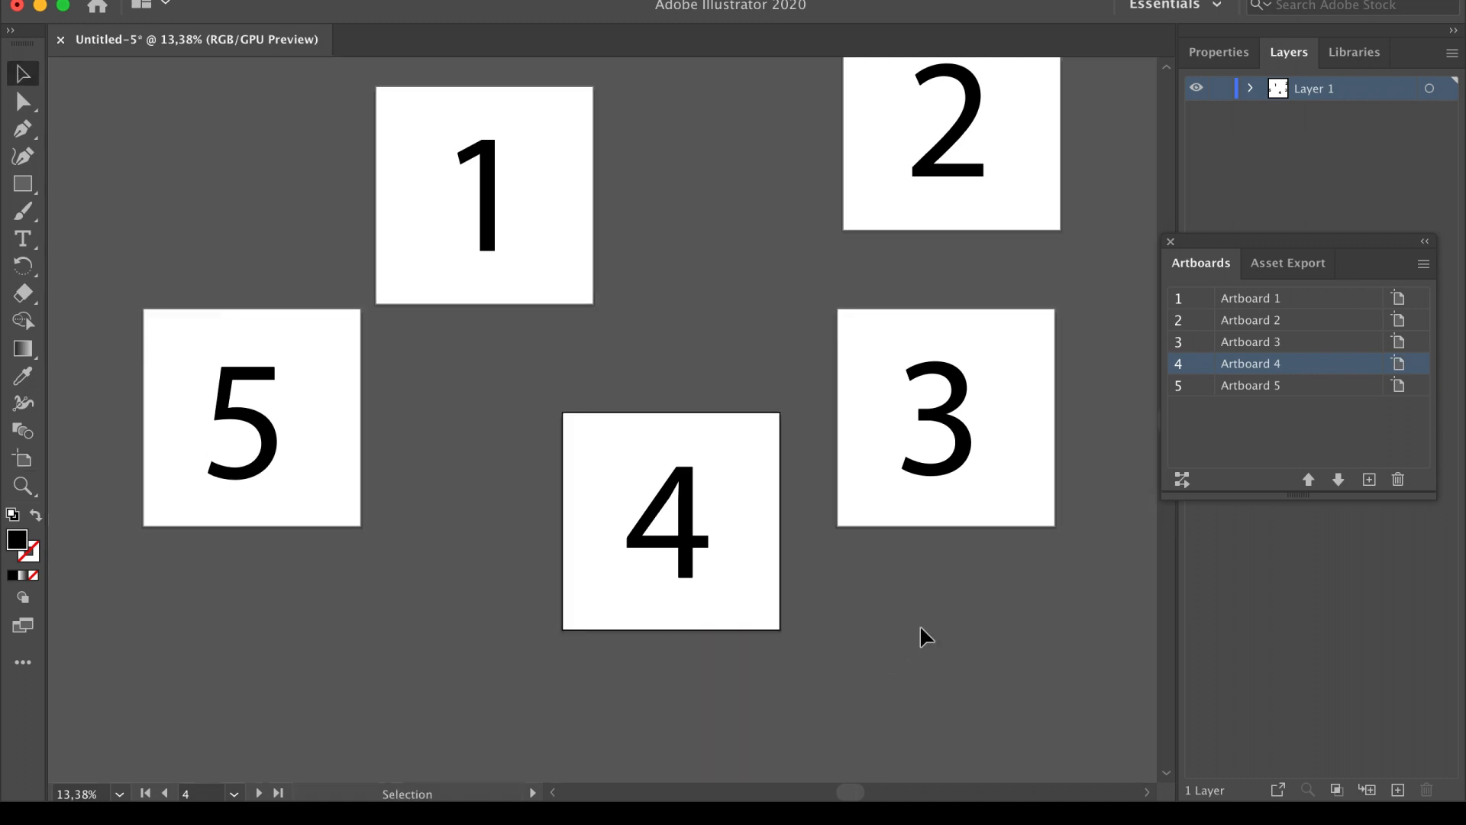
Rearrange all scattered artboards into a Grid by Row layout with 2 columns and 100 px spacing
click(1184, 479)
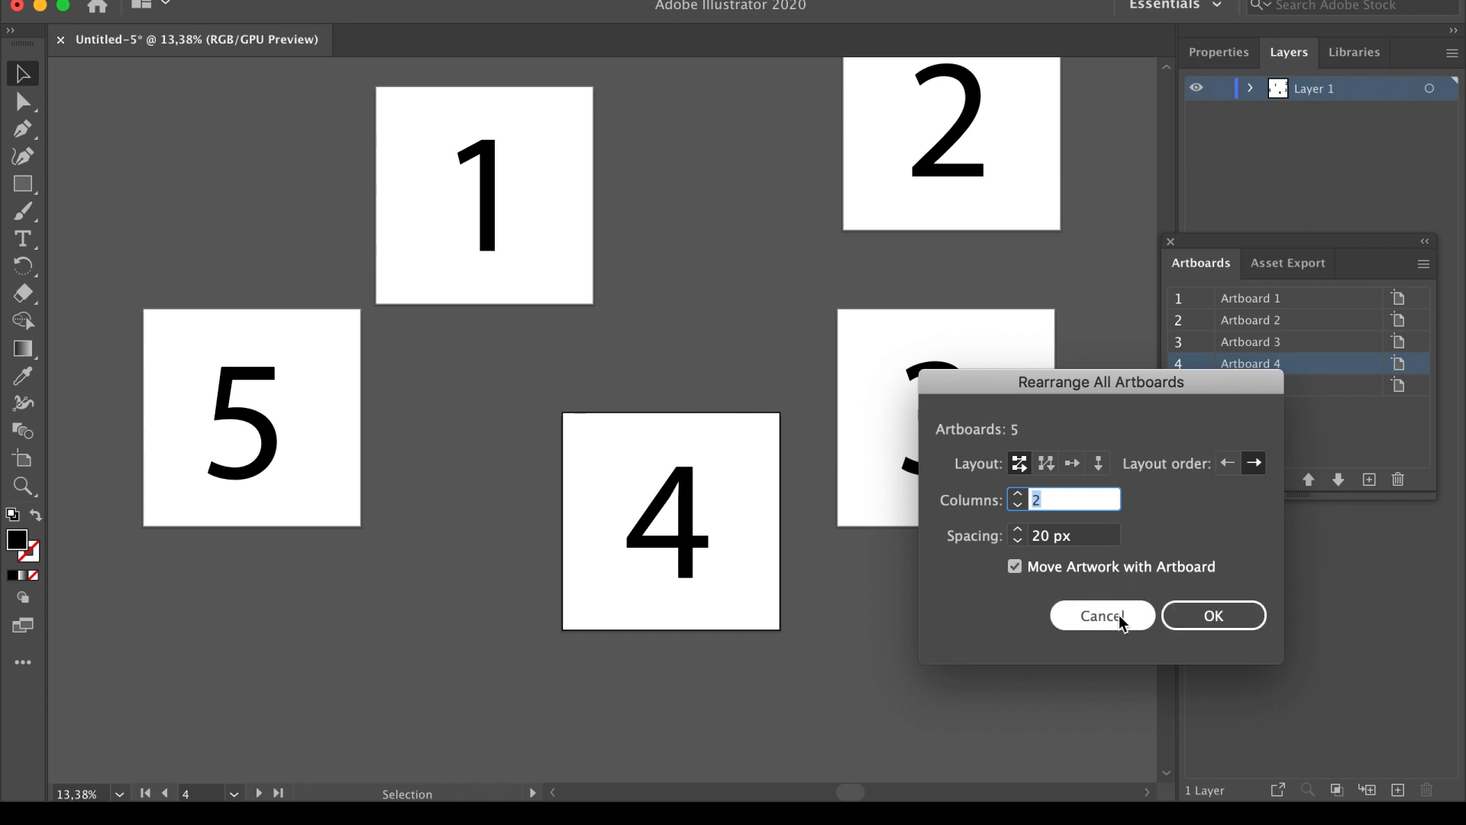
click(1096, 538)
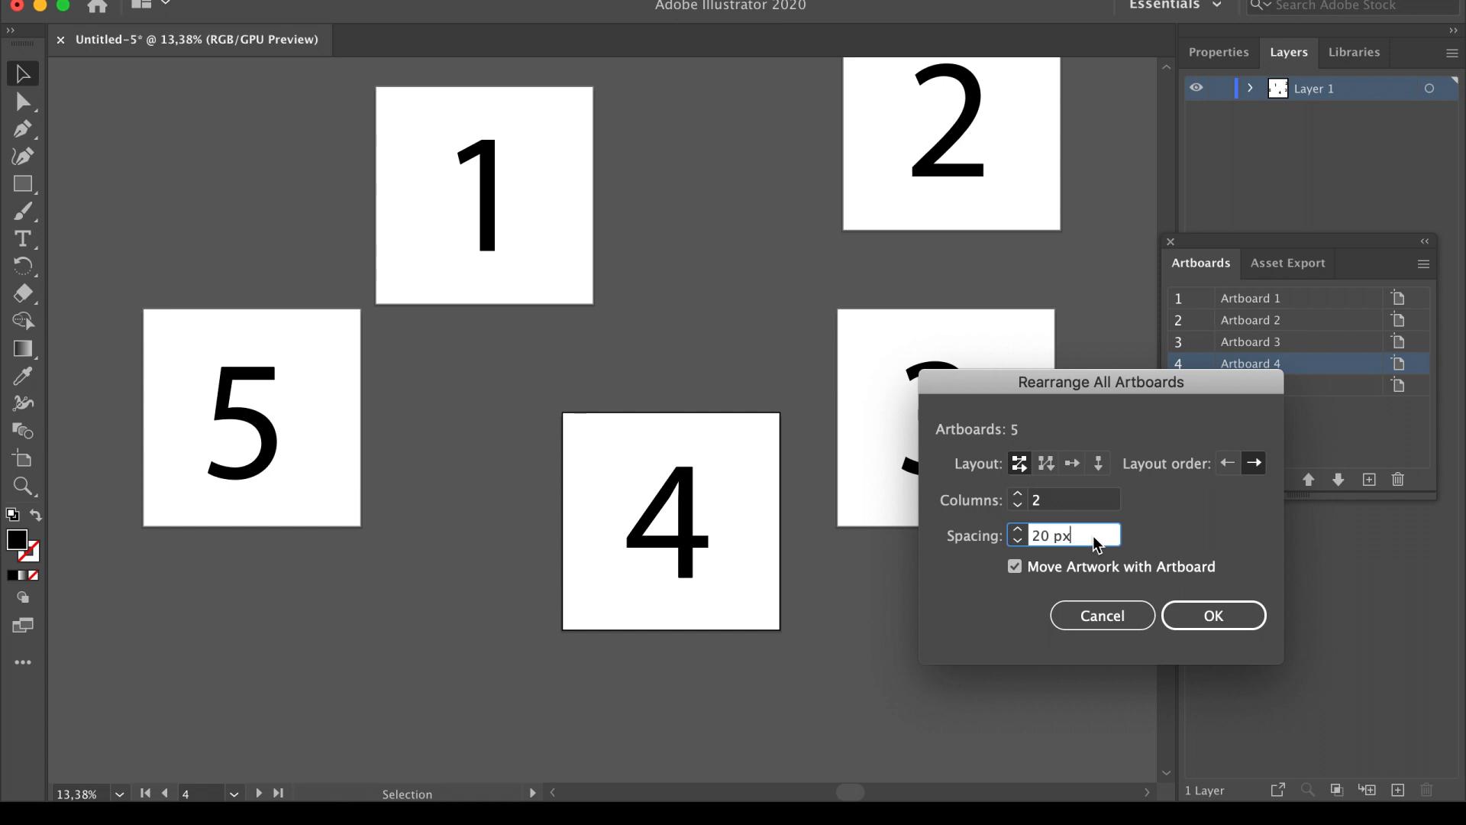
key(Up)
key(Up)
key(Up)
key(Up)
text(100)
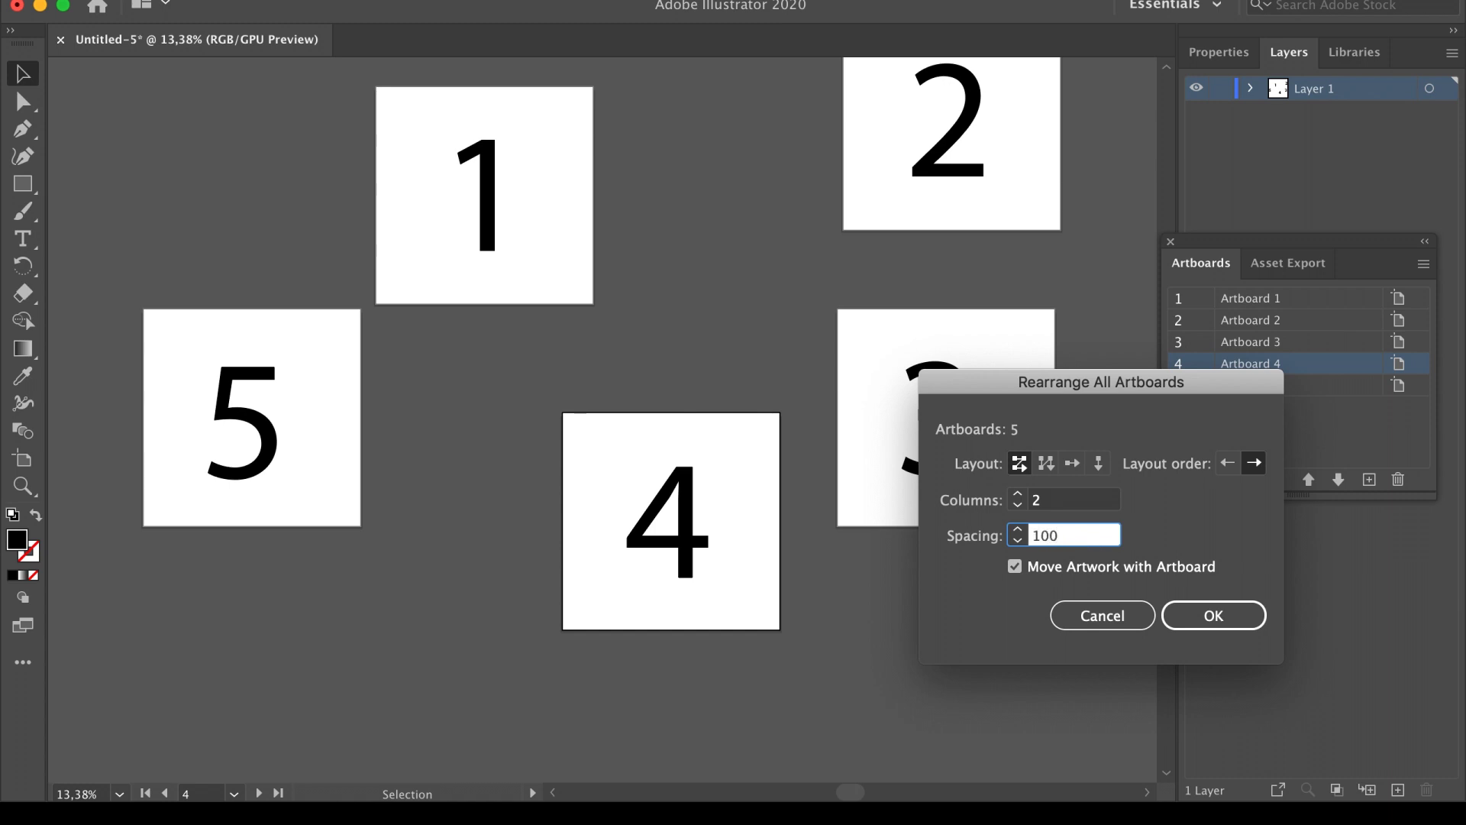
click(1206, 611)
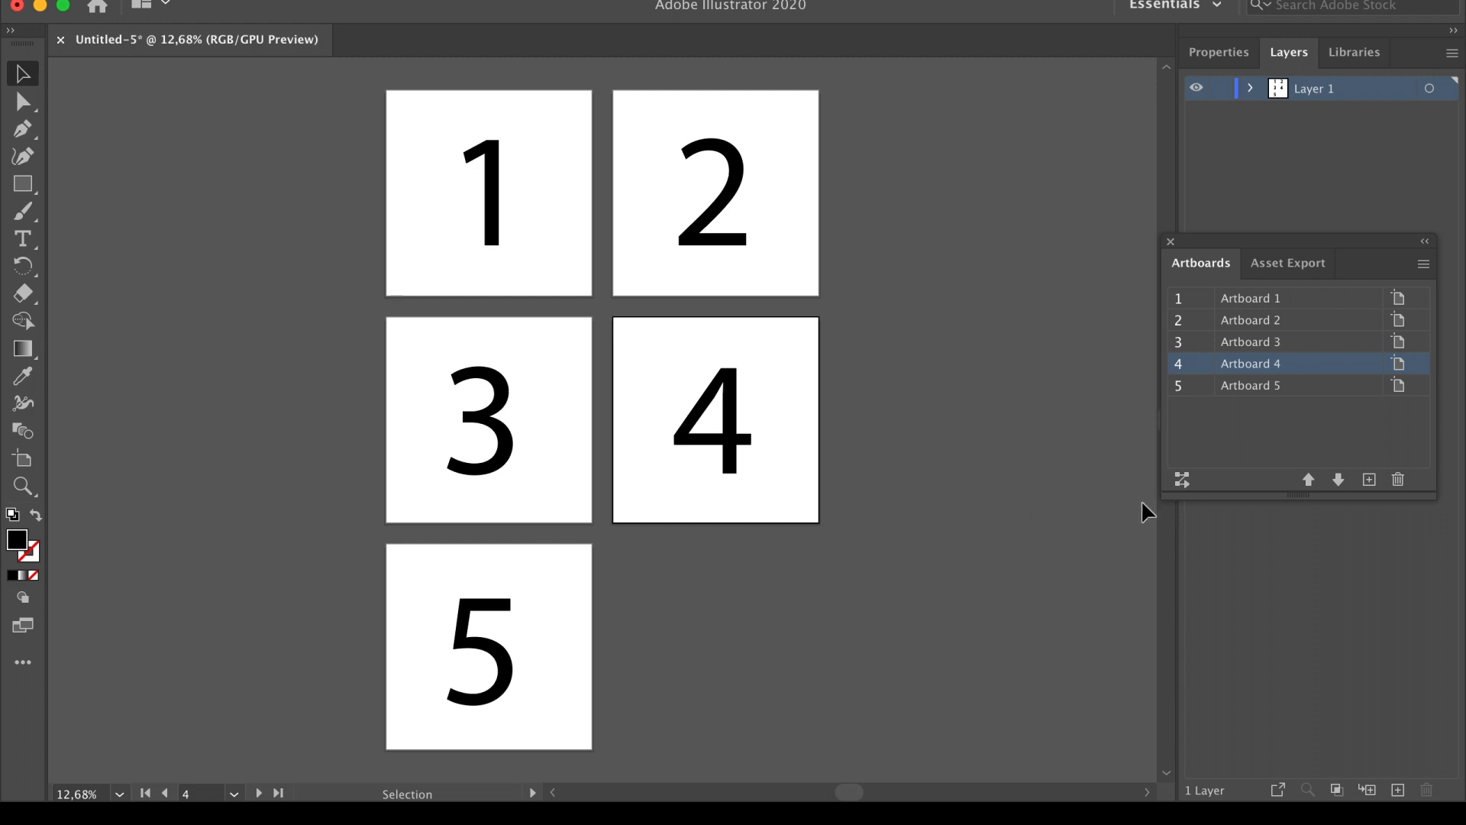
Rearrange all artboards again in the same two-column grid with the spacing set to 10 px
click(1181, 480)
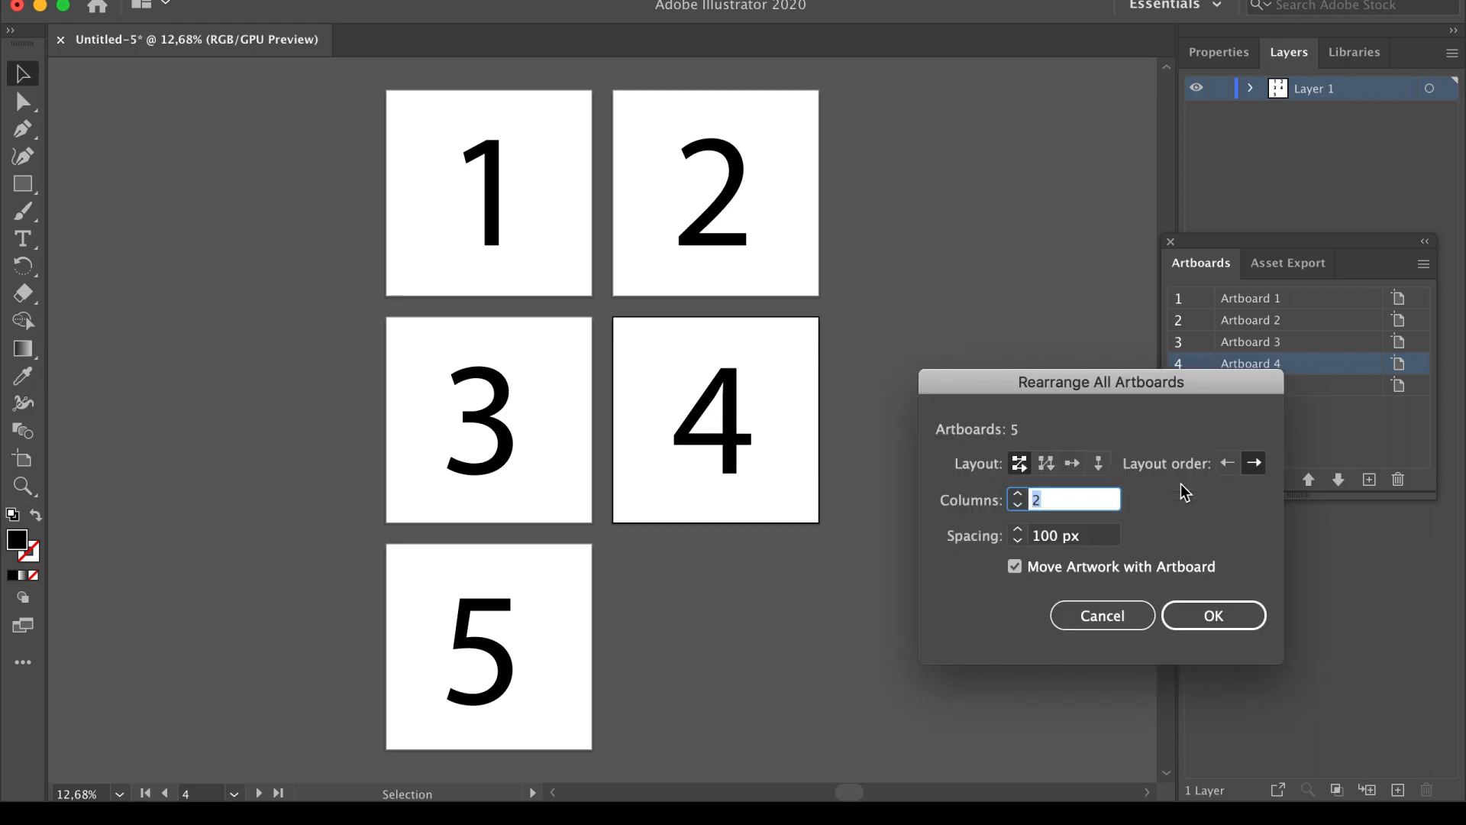
click(1092, 539)
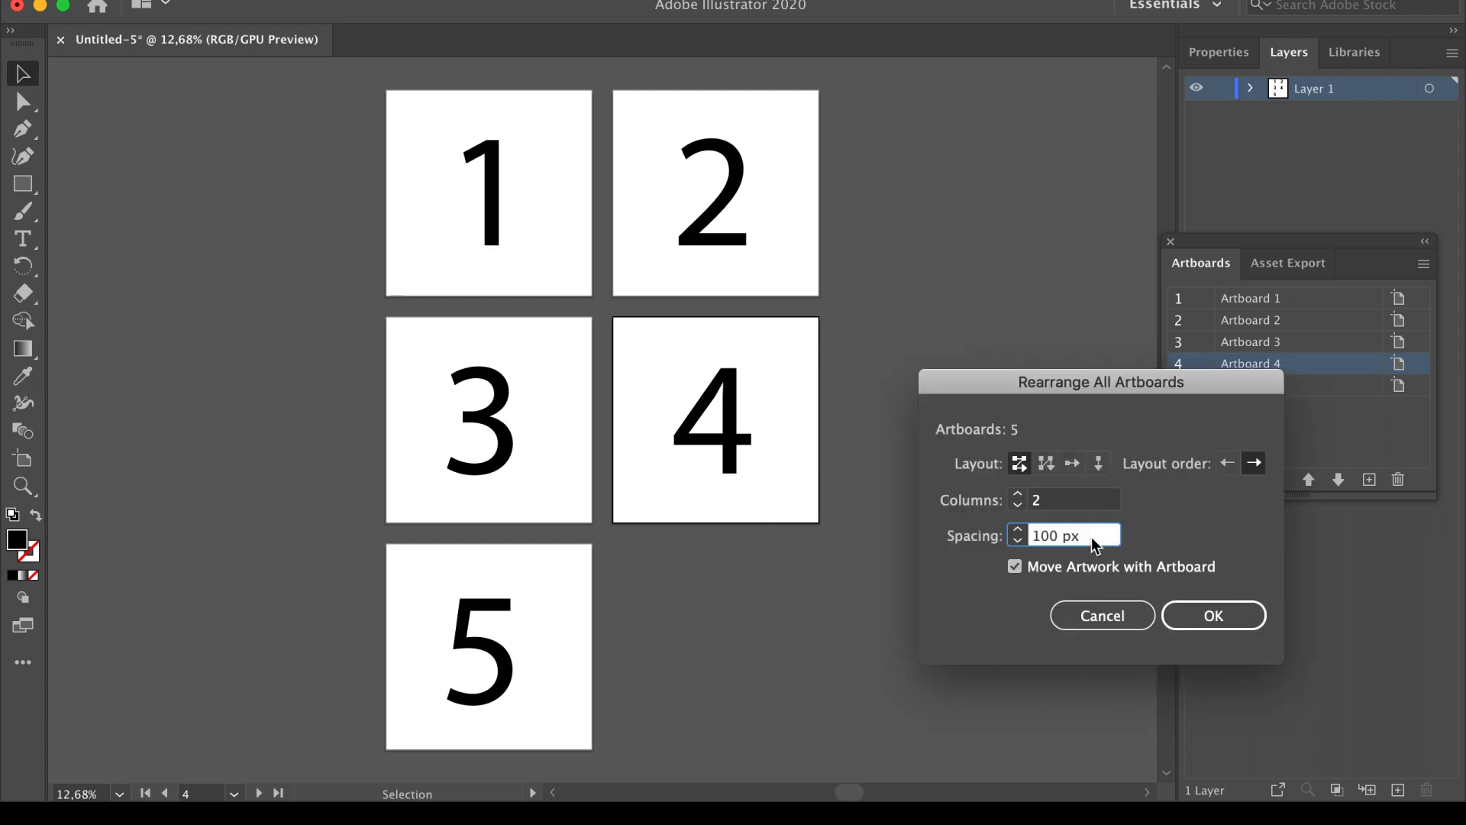
key(Left)
key(Left)
key(Left)
key(BackSpace)
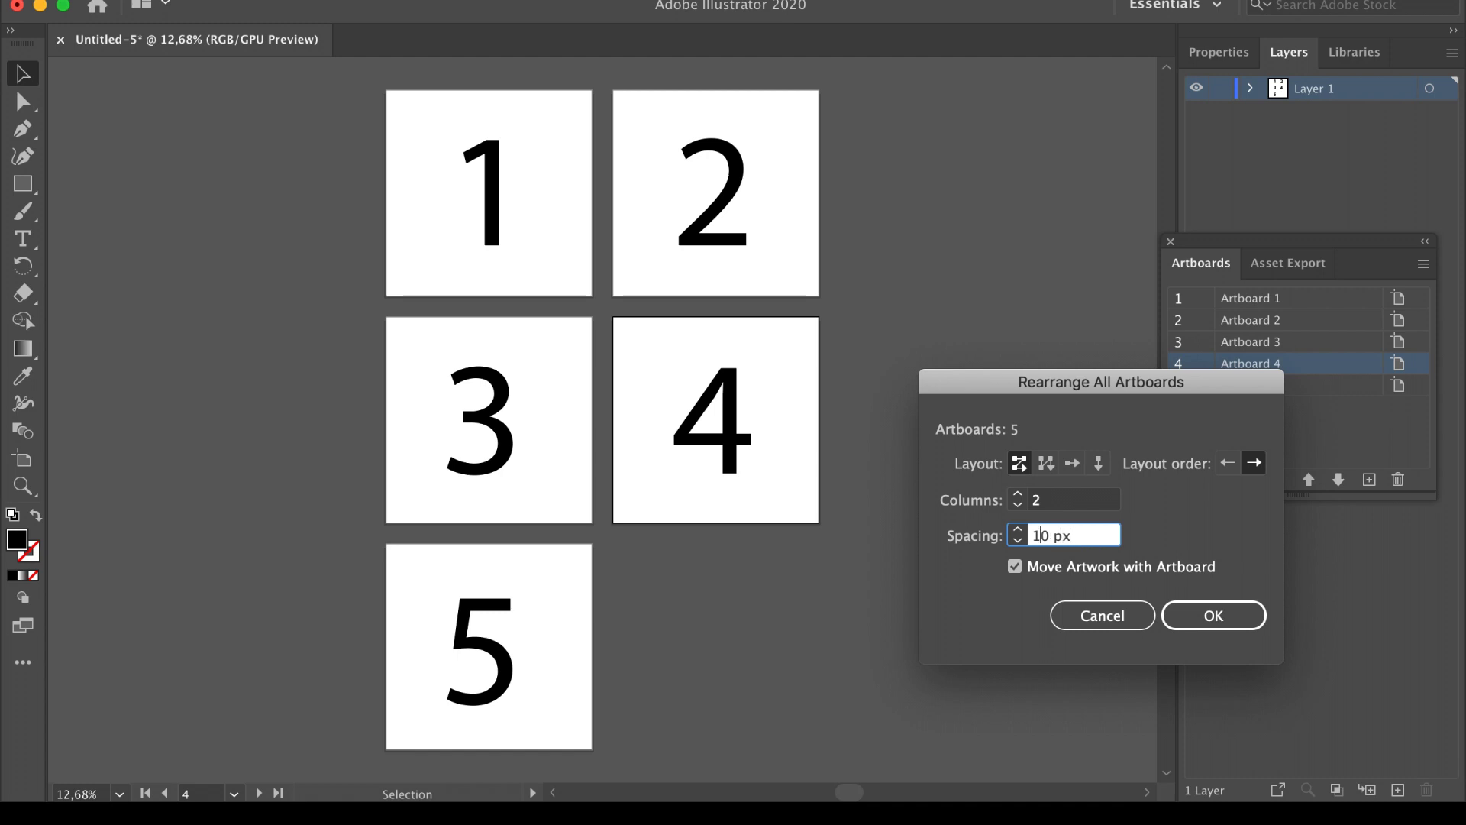
key(Return)
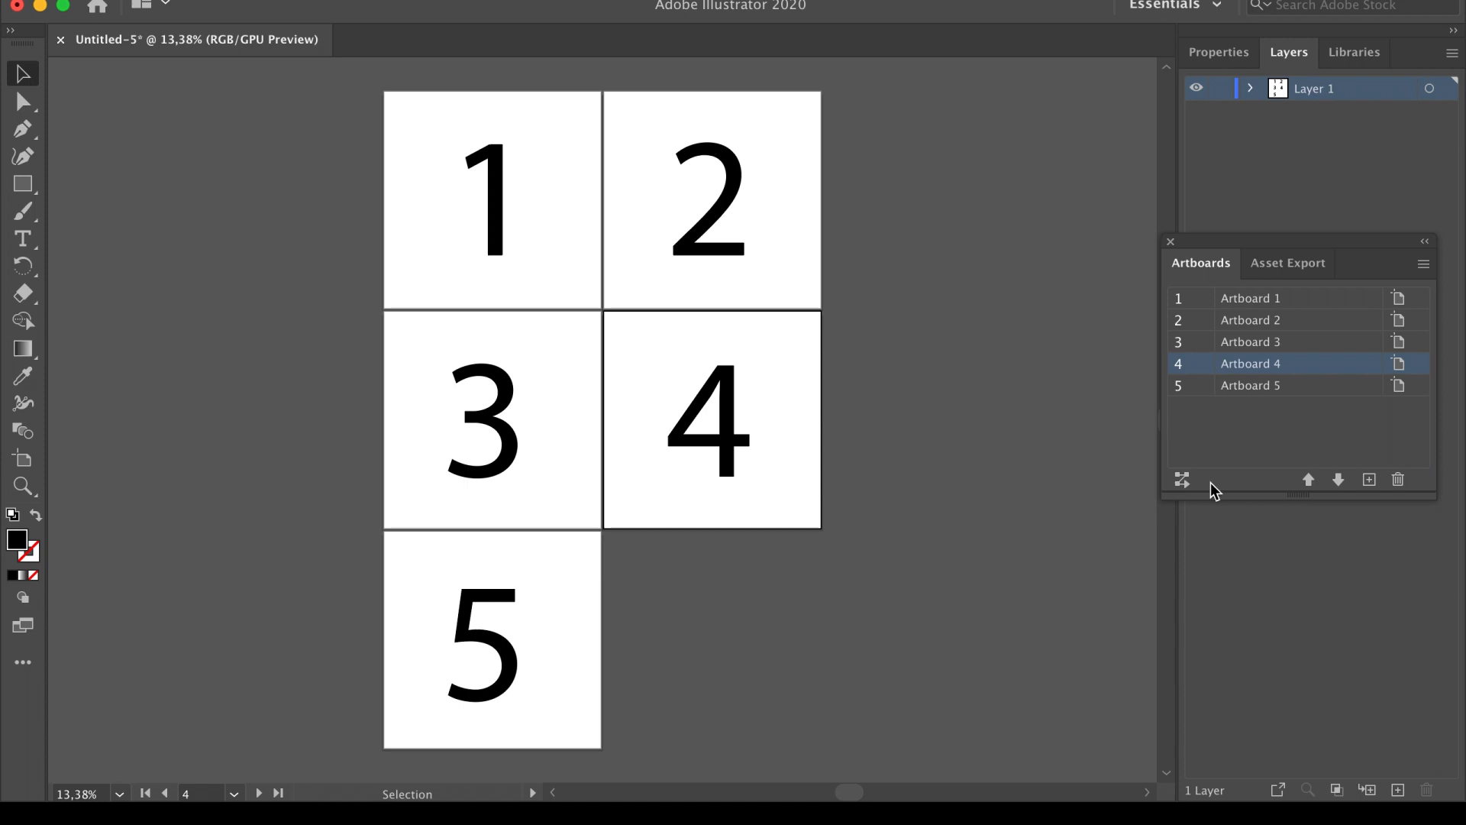
click(752, 517)
click(1003, 462)
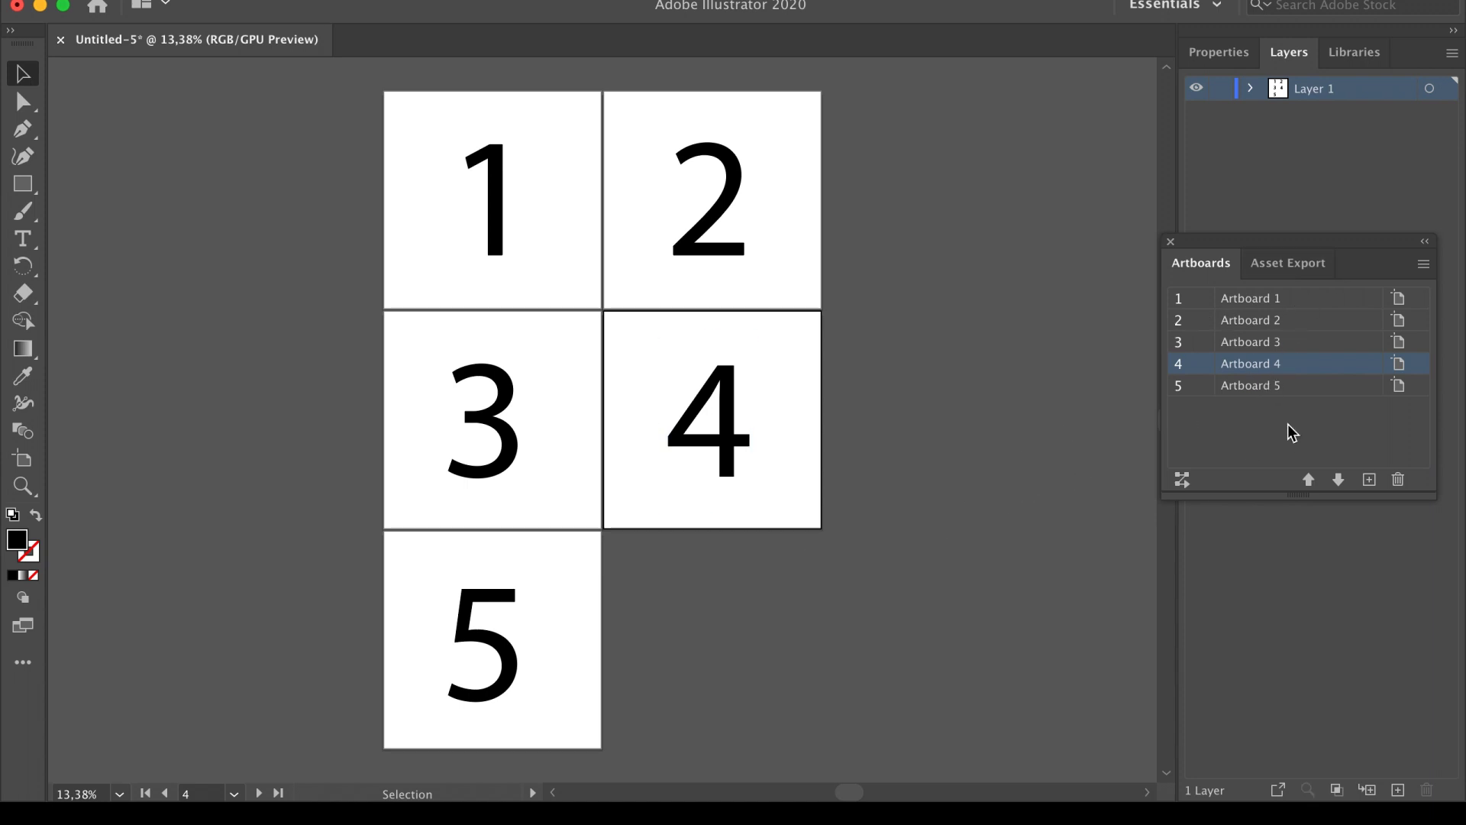
Set the width of Artboard 4 to 2000 px in its artboard options
click(1424, 265)
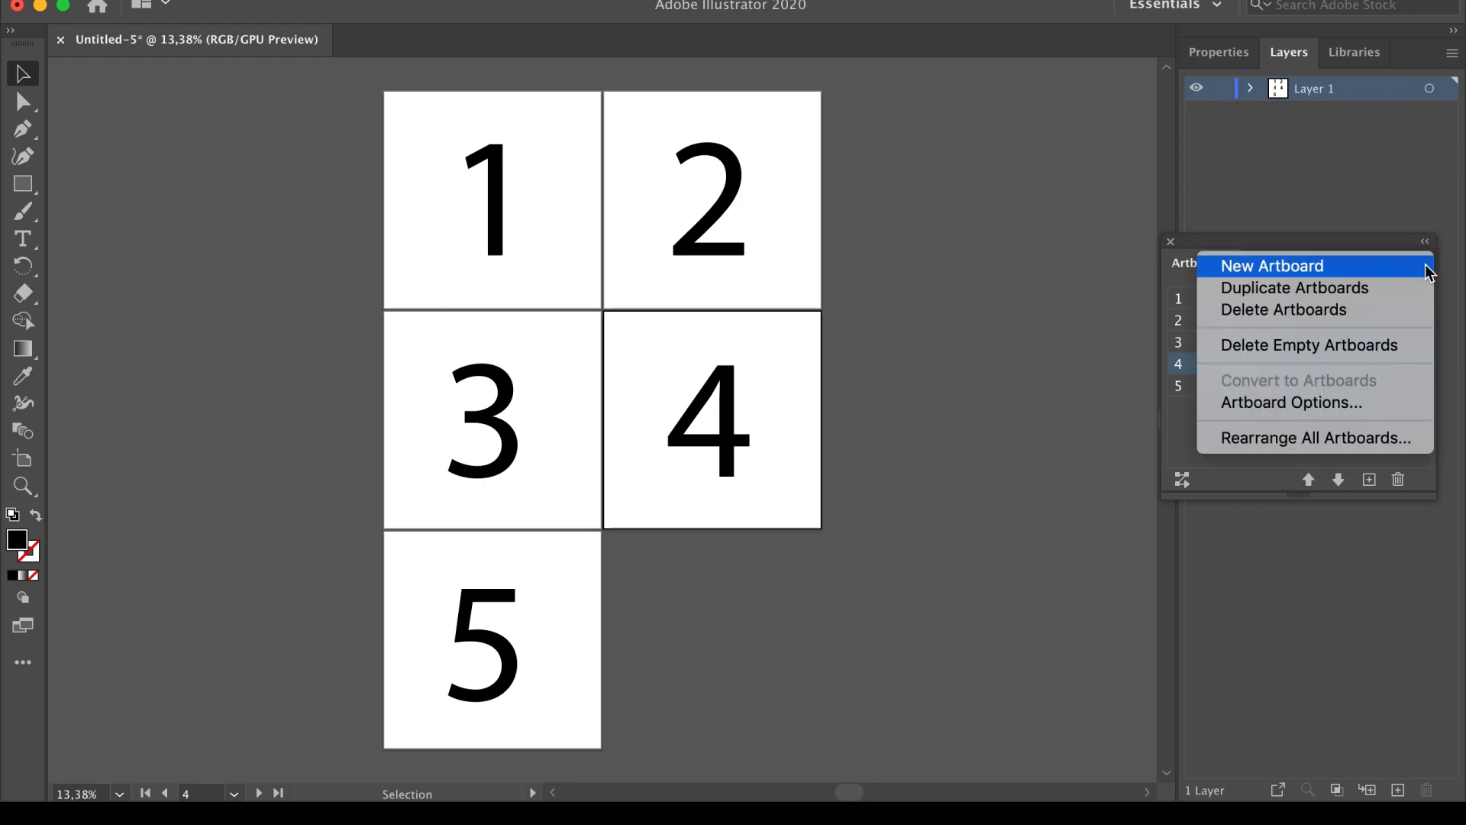
click(1364, 413)
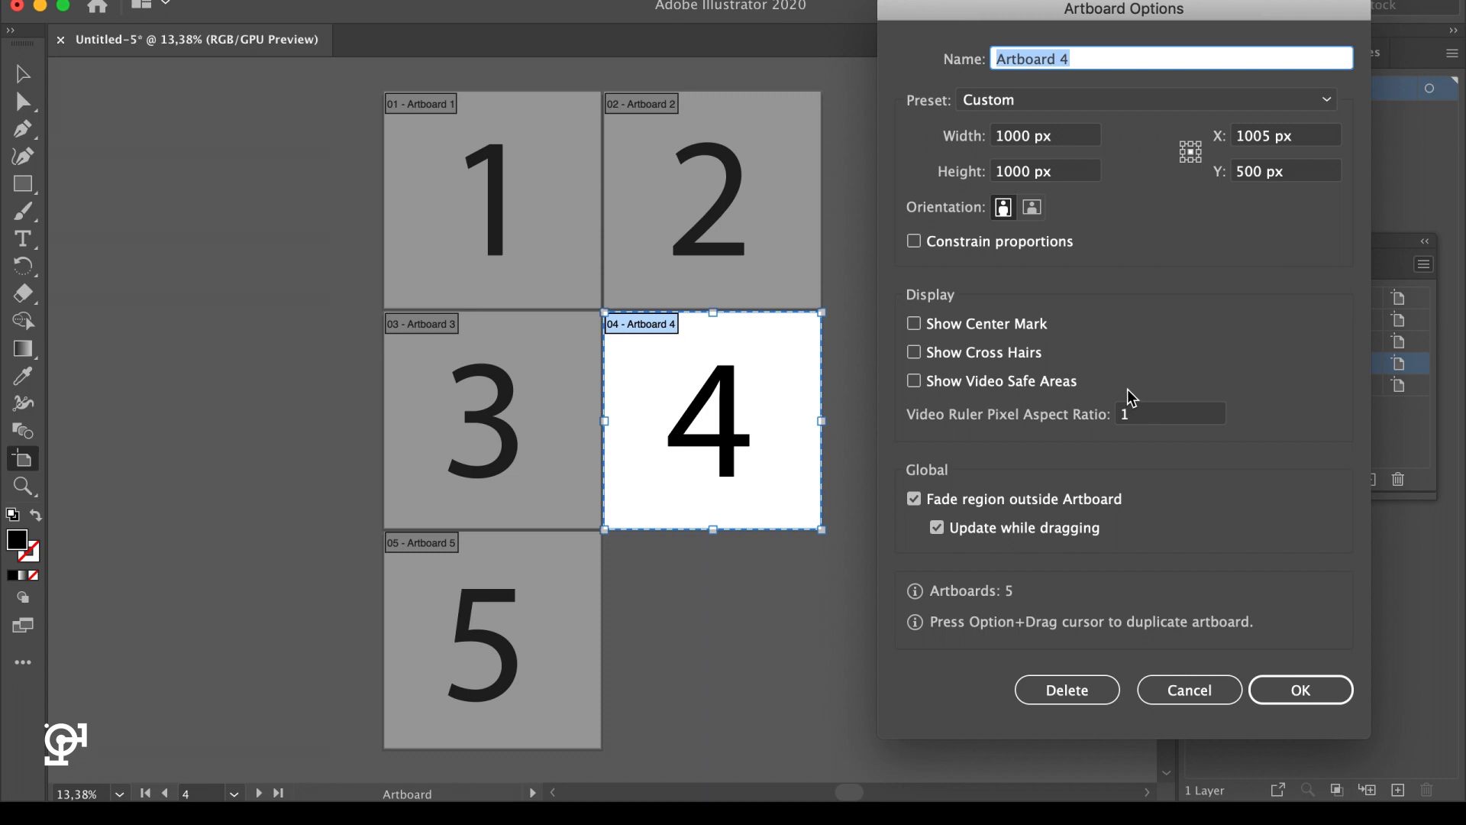
click(1065, 142)
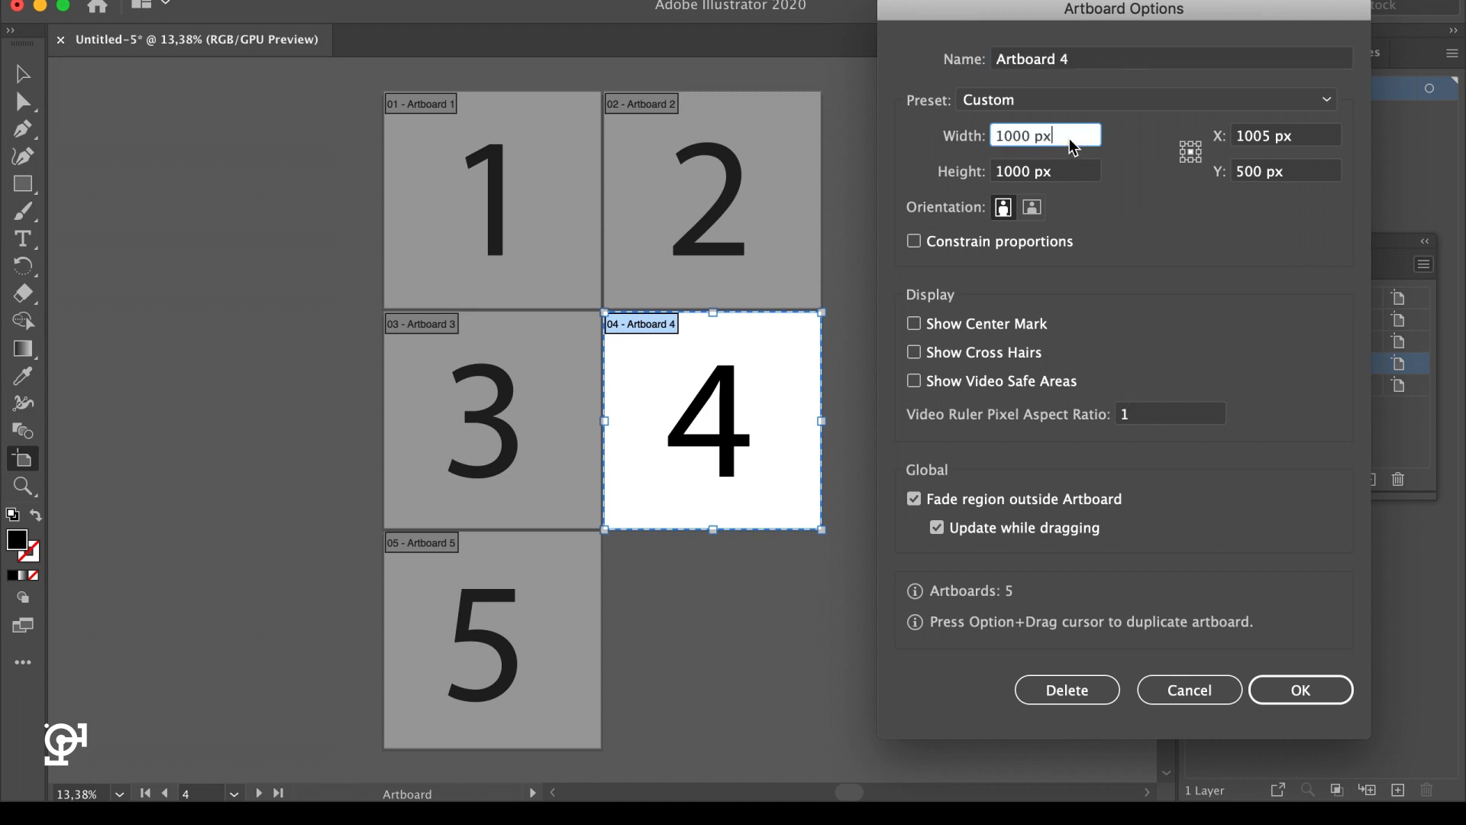
click(1081, 173)
click(1086, 139)
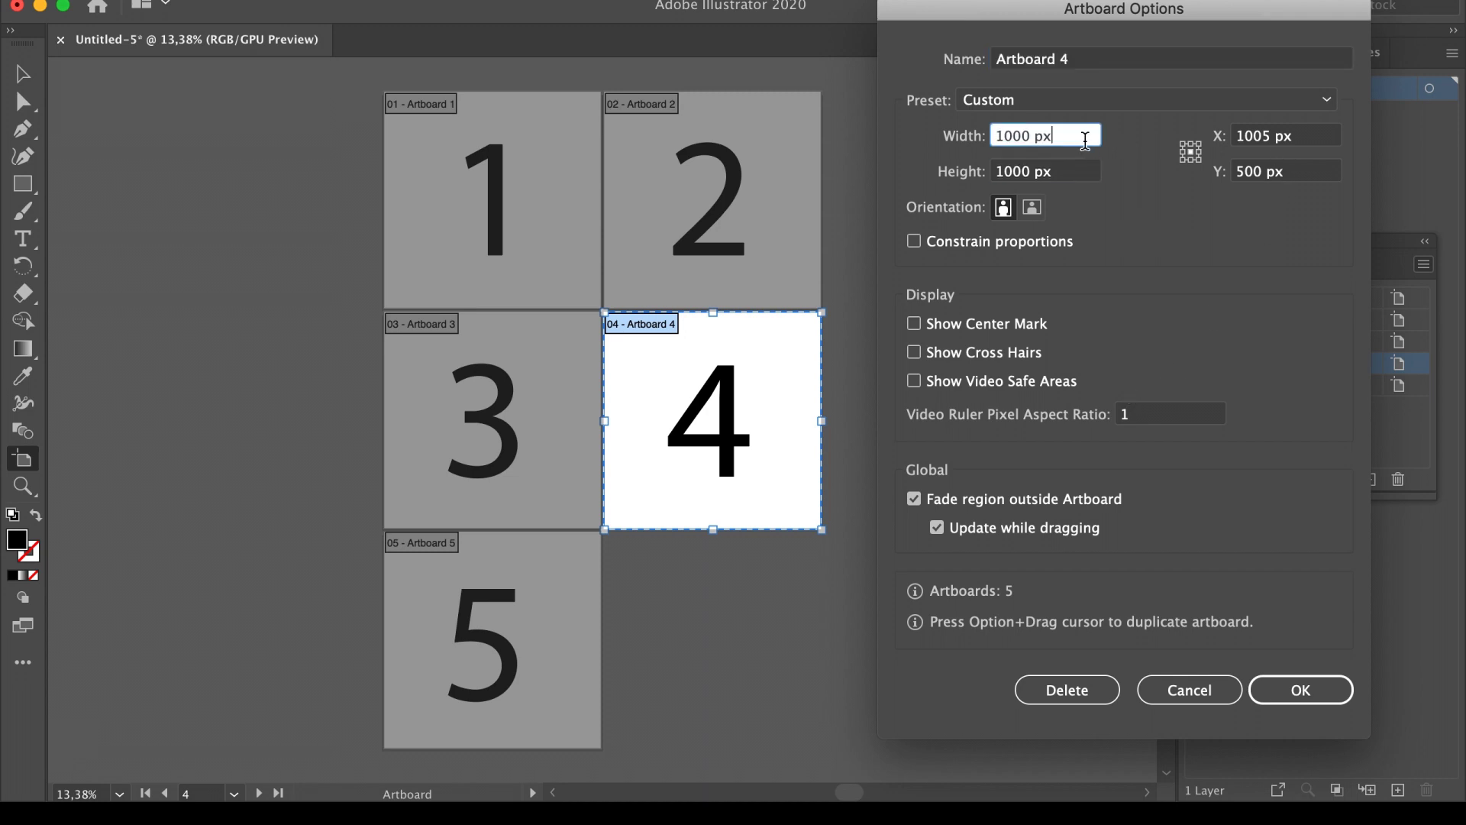
key(Left)
key(Left)
key(Left)
key(BackSpace)
key(BackSpace)
key(BackSpace)
key(BackSpace)
text(2000)
click(1291, 698)
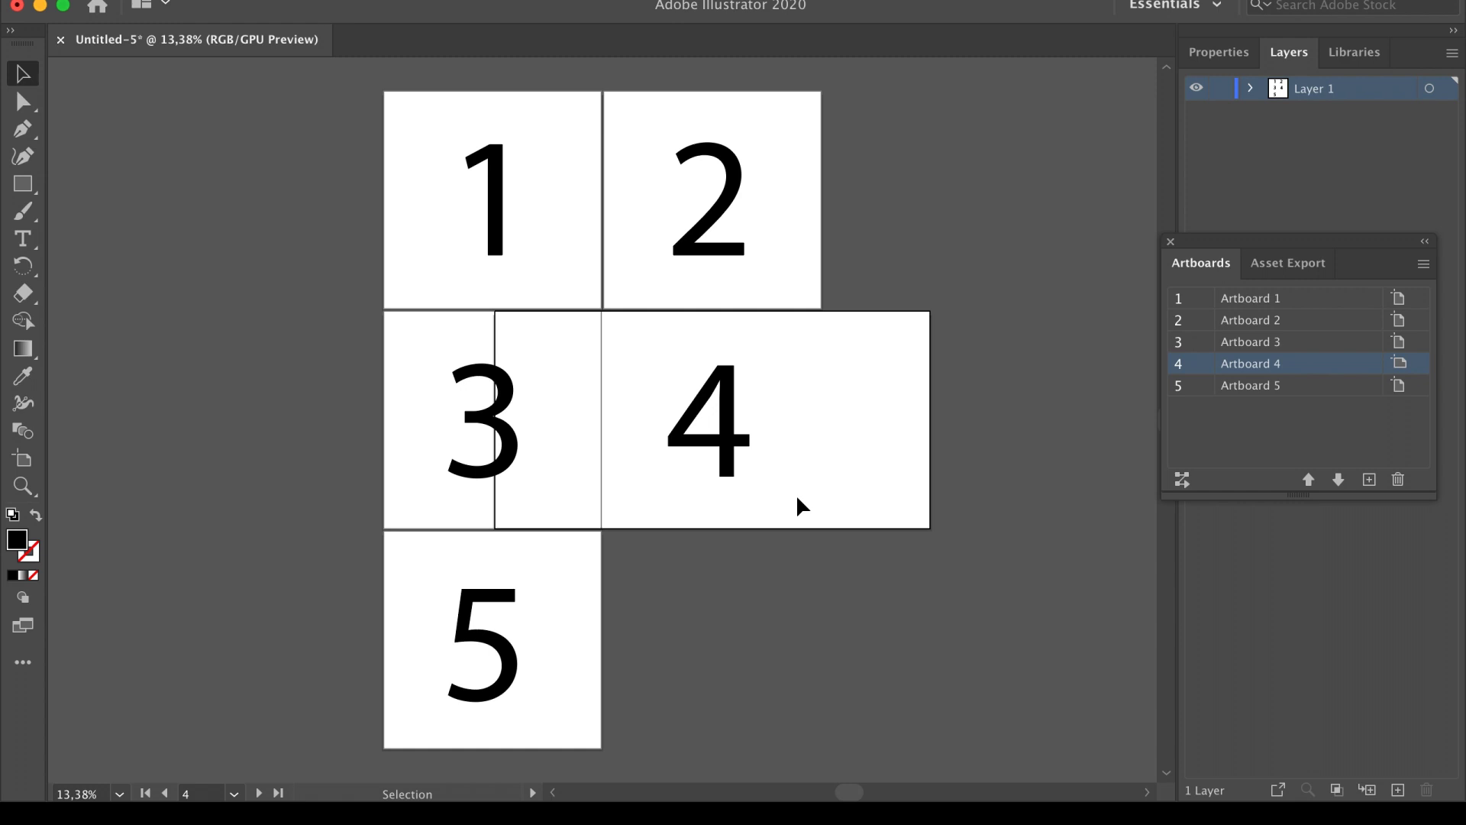
Move the widened Artboard 4 right, clear of Artboard 3, so its left edge lines up with Artboard 2's left edge
click(23, 461)
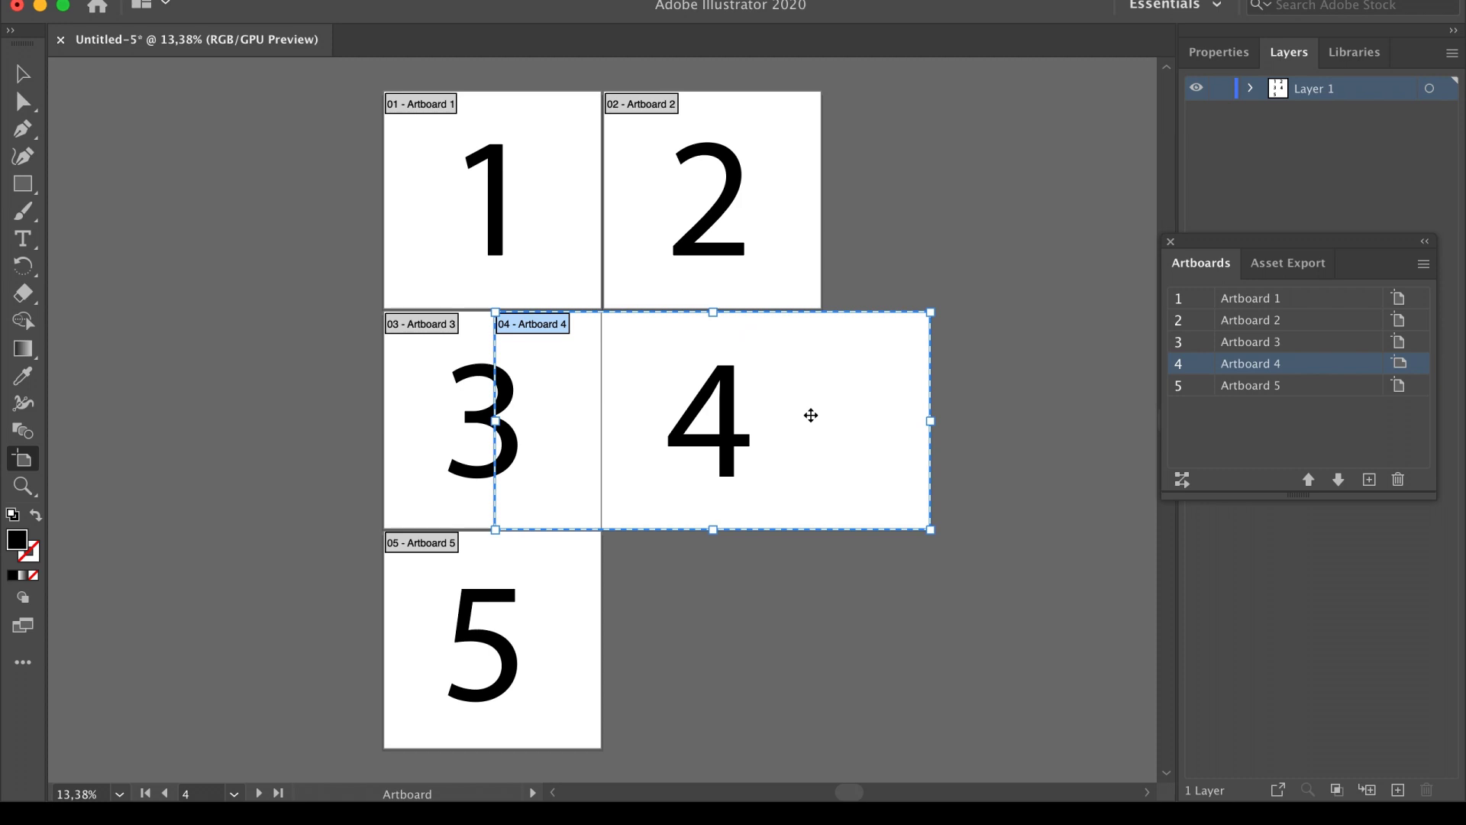
drag(811, 415, 960, 424)
drag(980, 436, 977, 433)
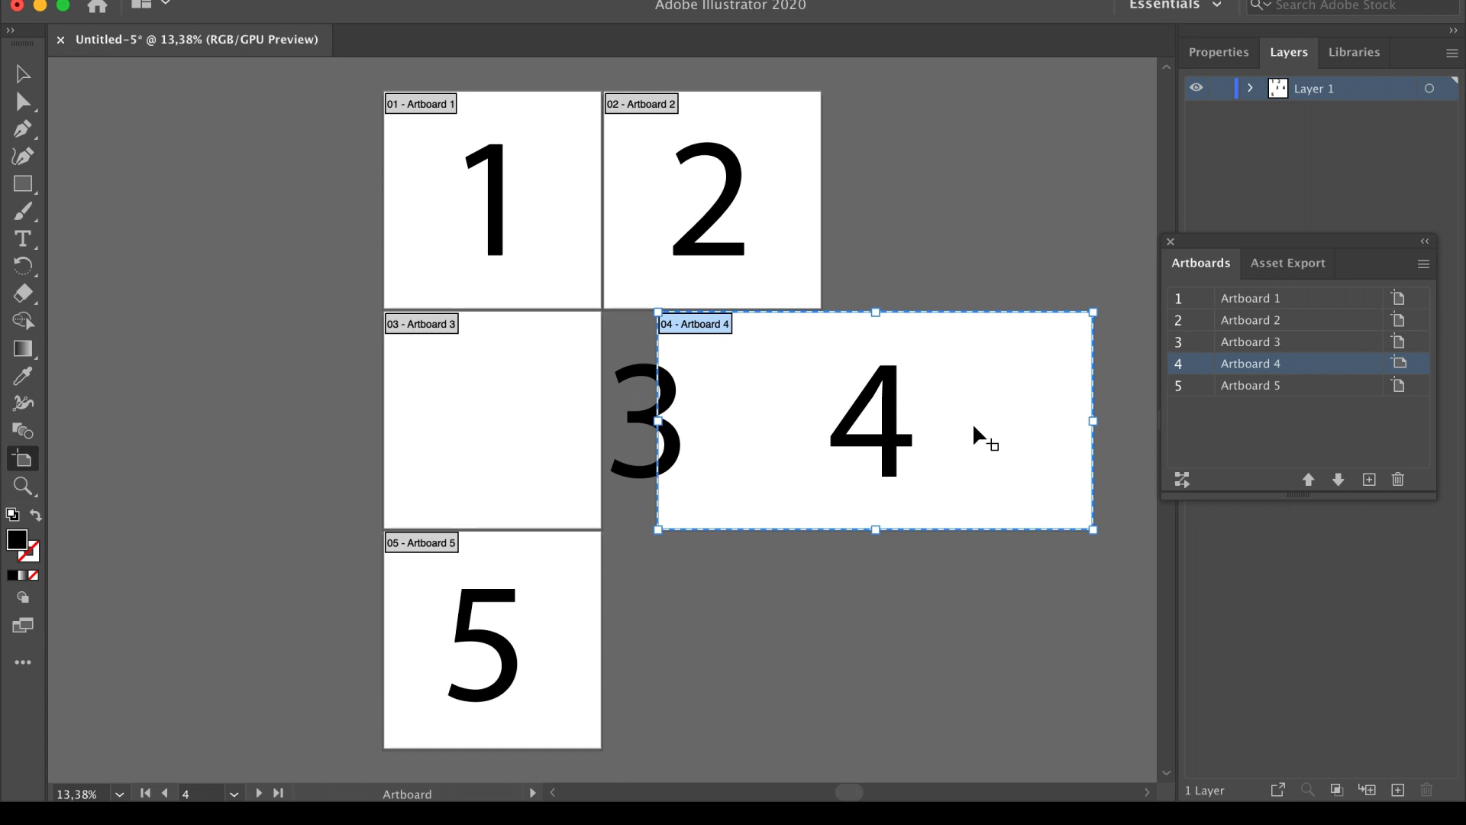
click(1011, 399)
shift+click(1025, 402)
drag(1011, 387, 963, 390)
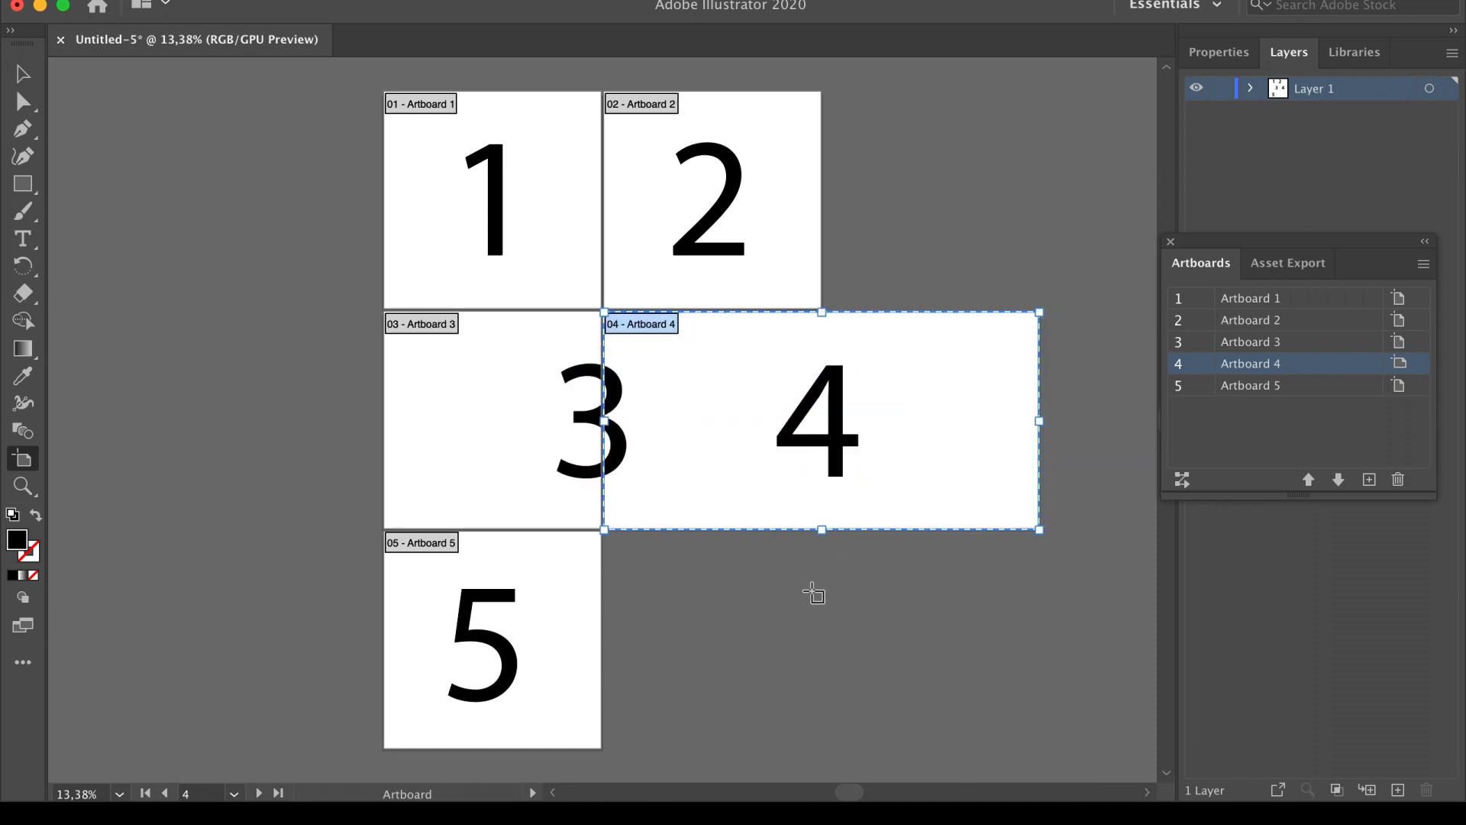
Leave artboard editing and move the displaced numeral 3 back inside Artboard 3
key(Escape)
drag(574, 430, 498, 421)
click(815, 664)
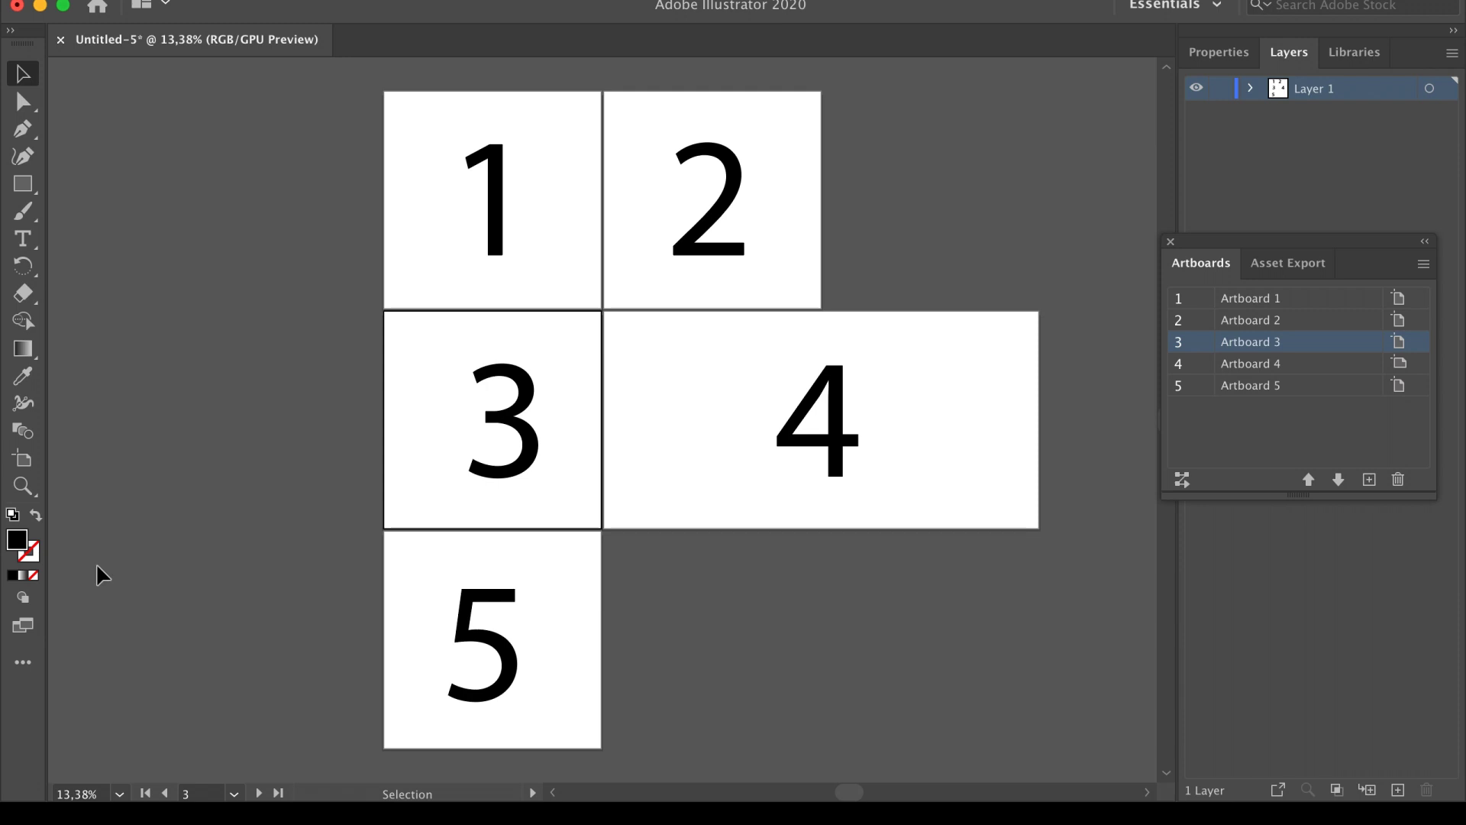
Extend Artboard 1 outward from its left edge to about twice its width
click(31, 467)
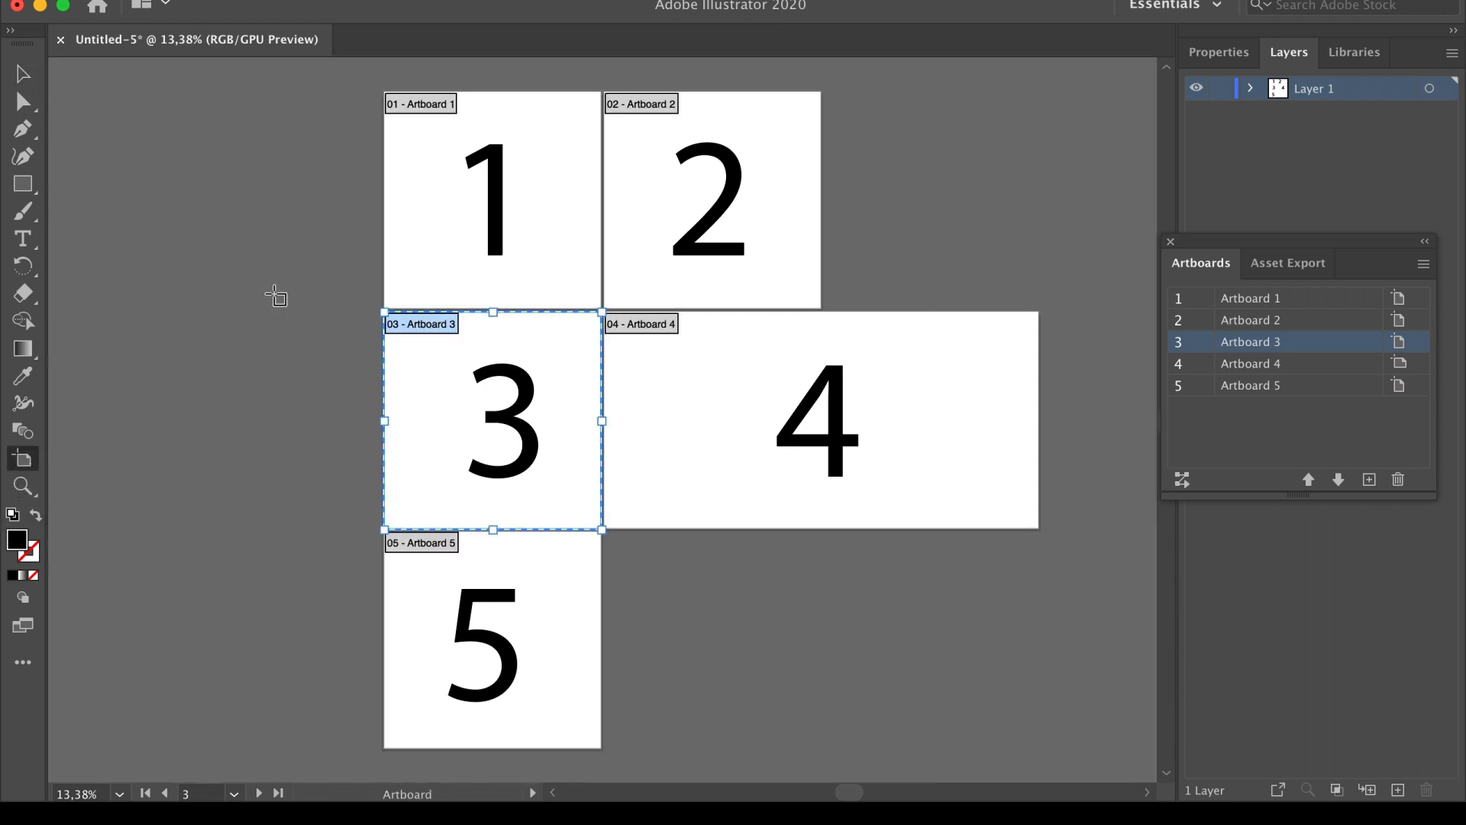
click(396, 251)
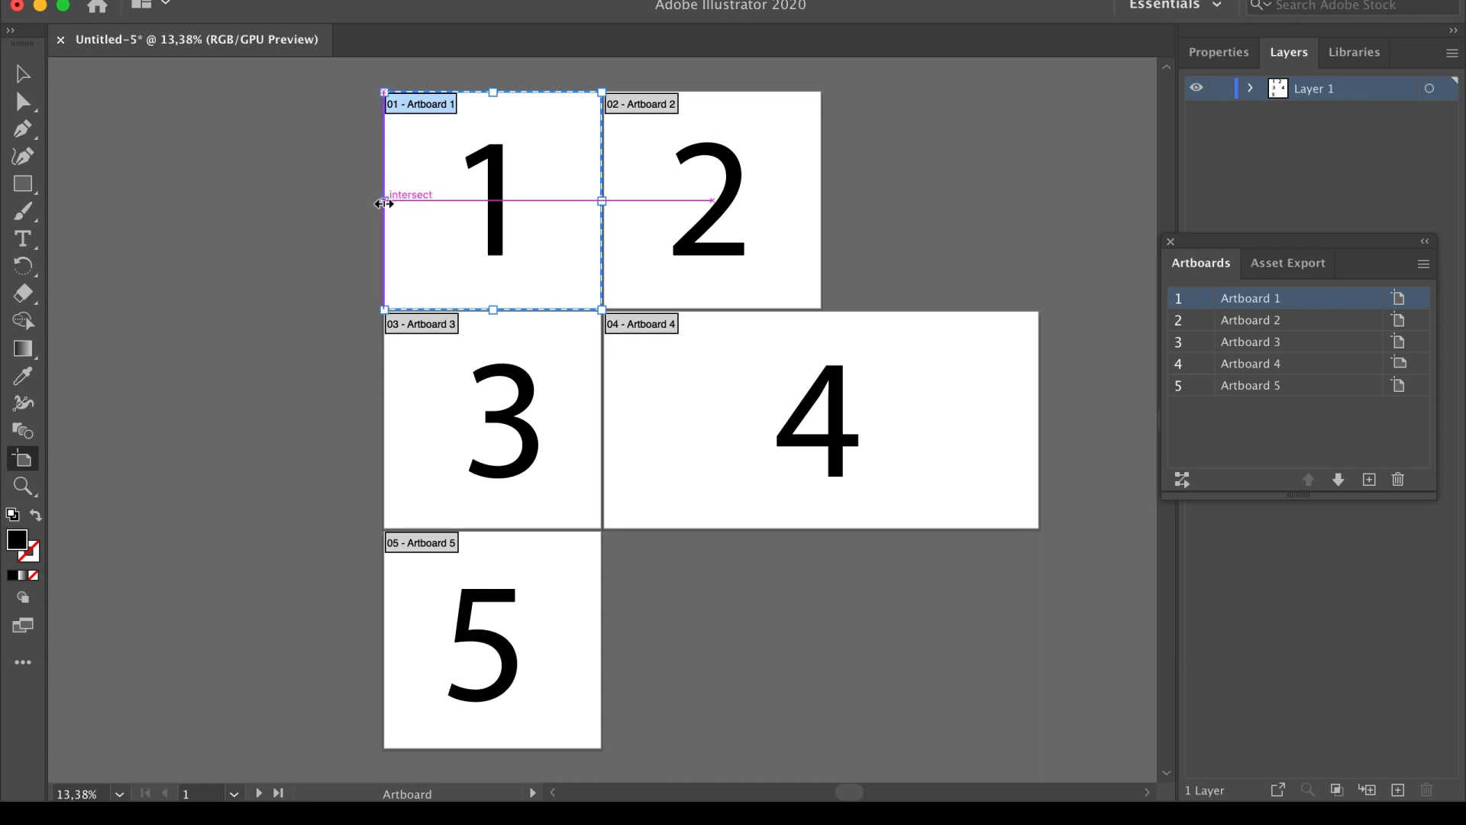
drag(384, 201, 158, 197)
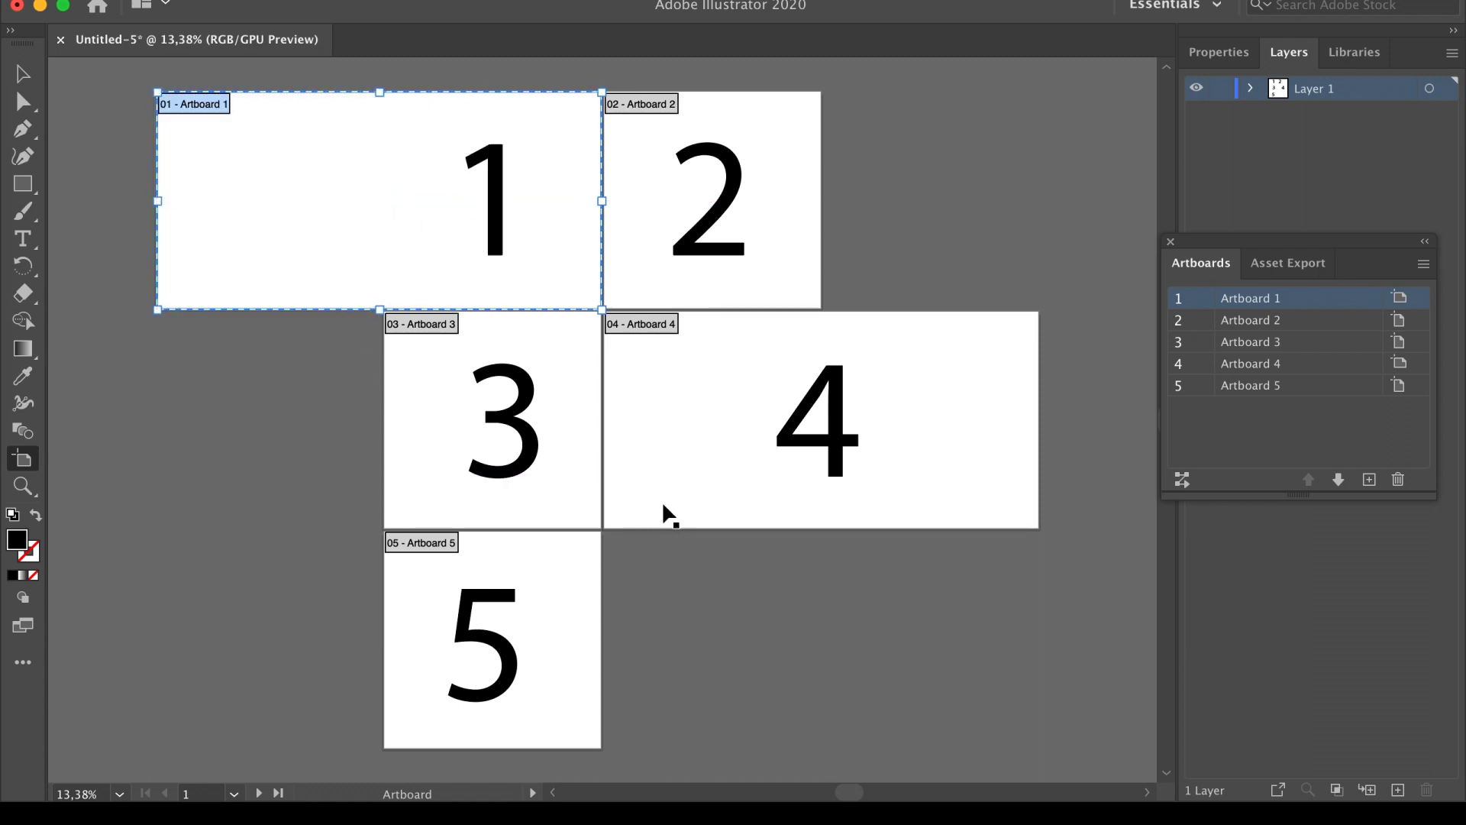
Enlarge Artboard 2 upward and extend its right edge to line up with Artboard 4's right edge, then leave artboard editing
scroll(666, 512, down, 2)
scroll(668, 510, up, 6)
click(800, 300)
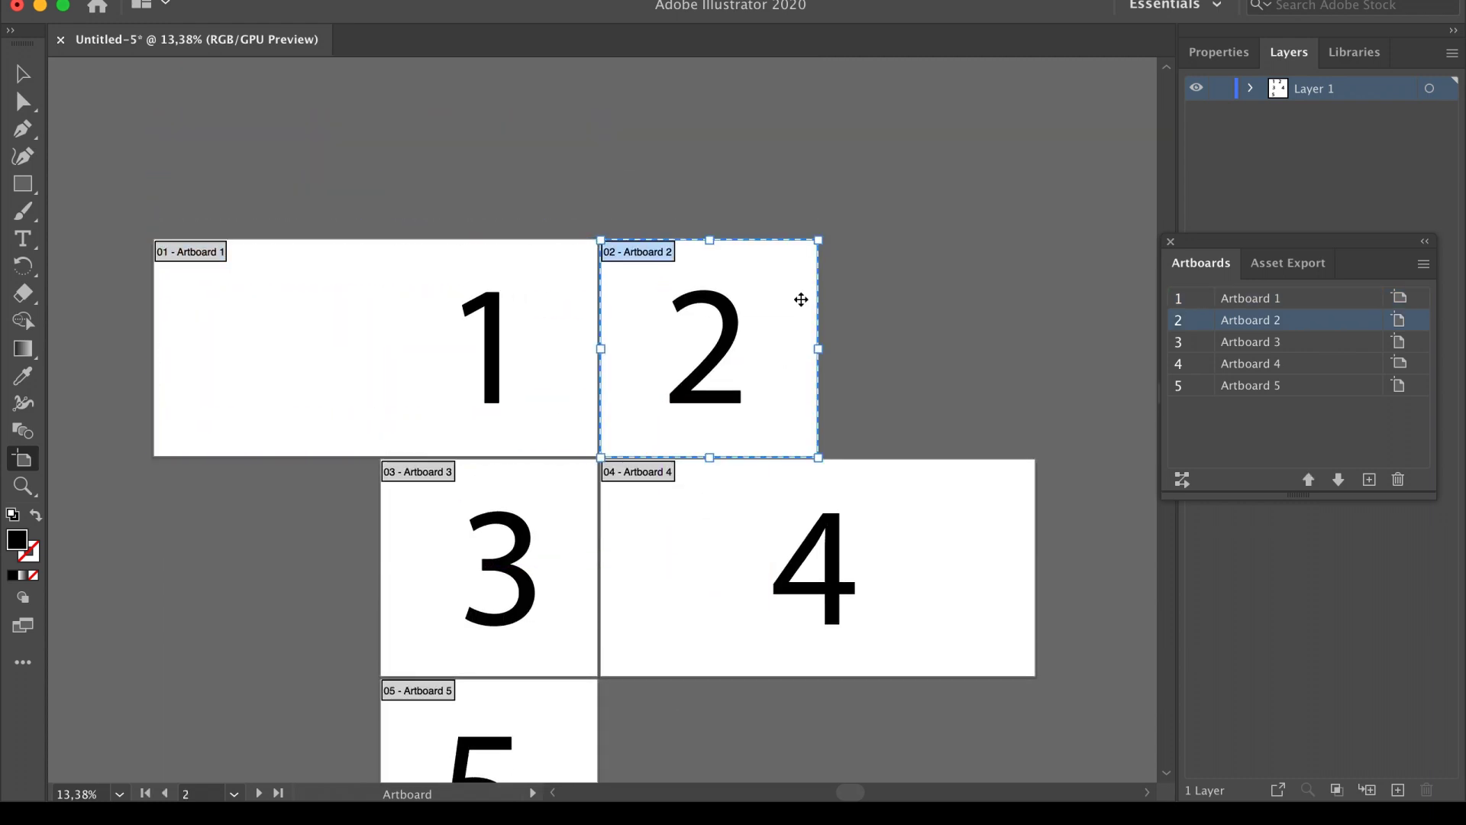
drag(712, 249, 711, 83)
drag(818, 269, 1035, 272)
key(Escape)
key(space)
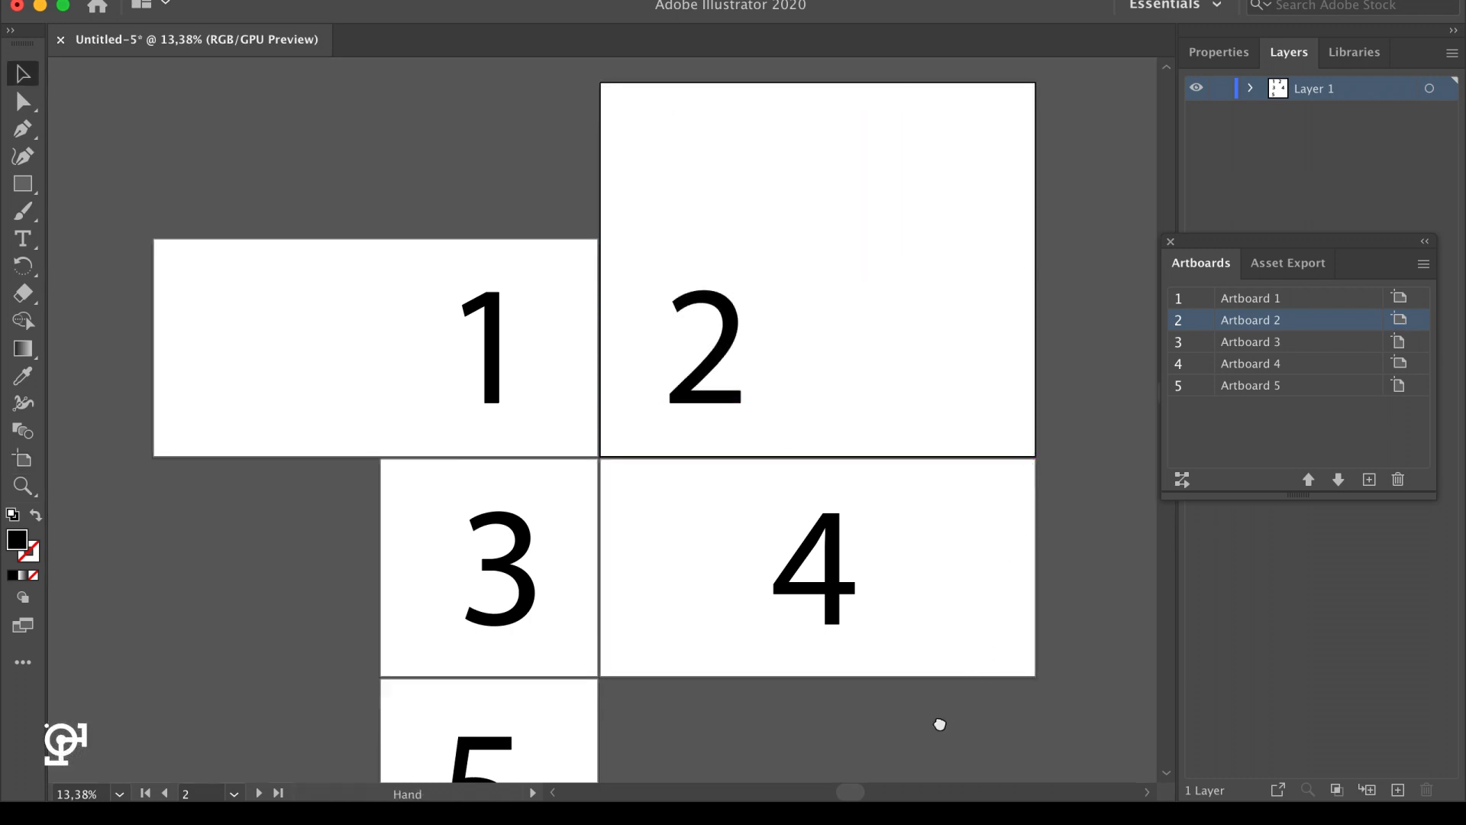
drag(940, 717, 964, 518)
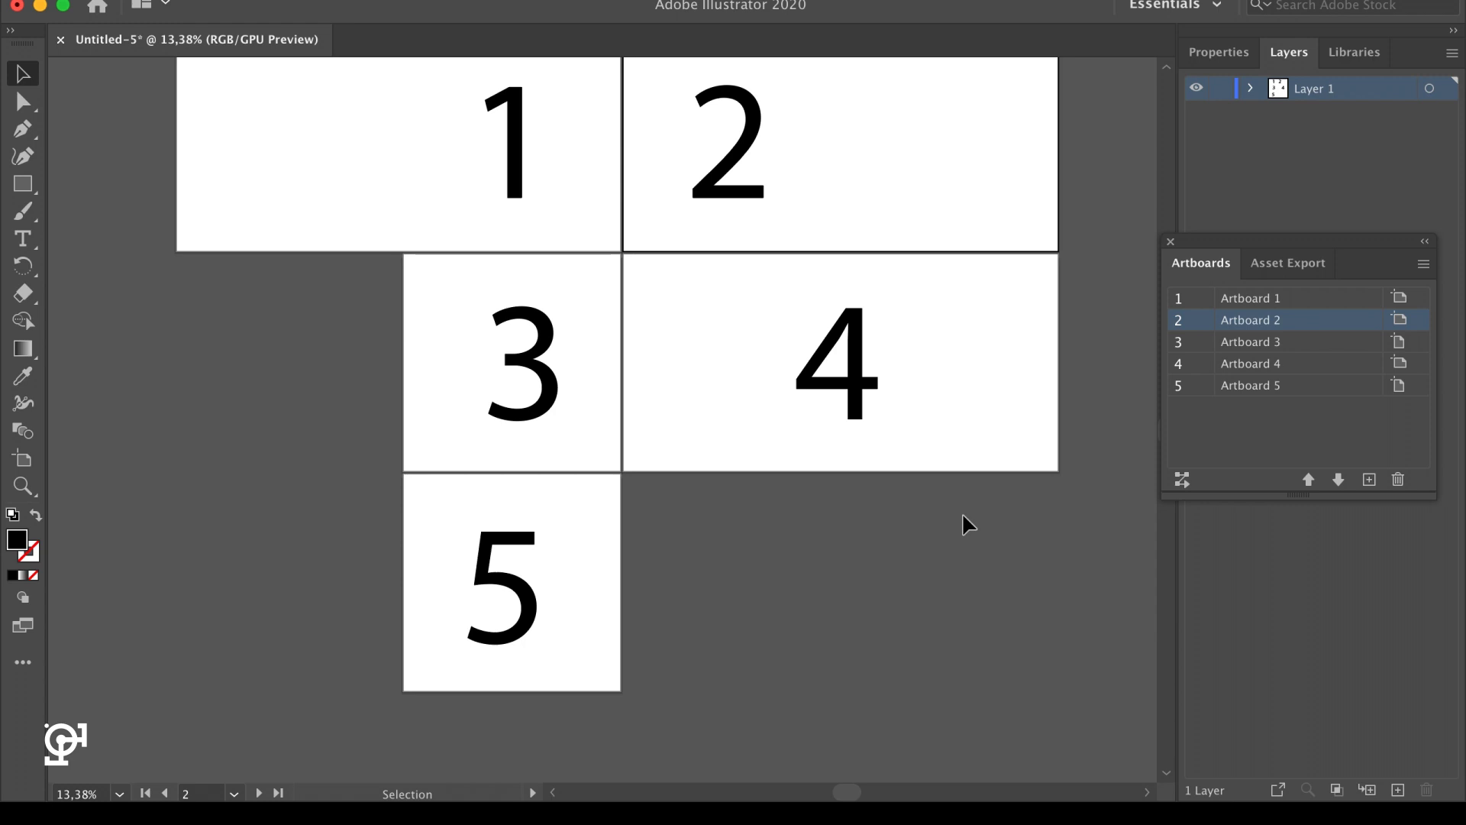